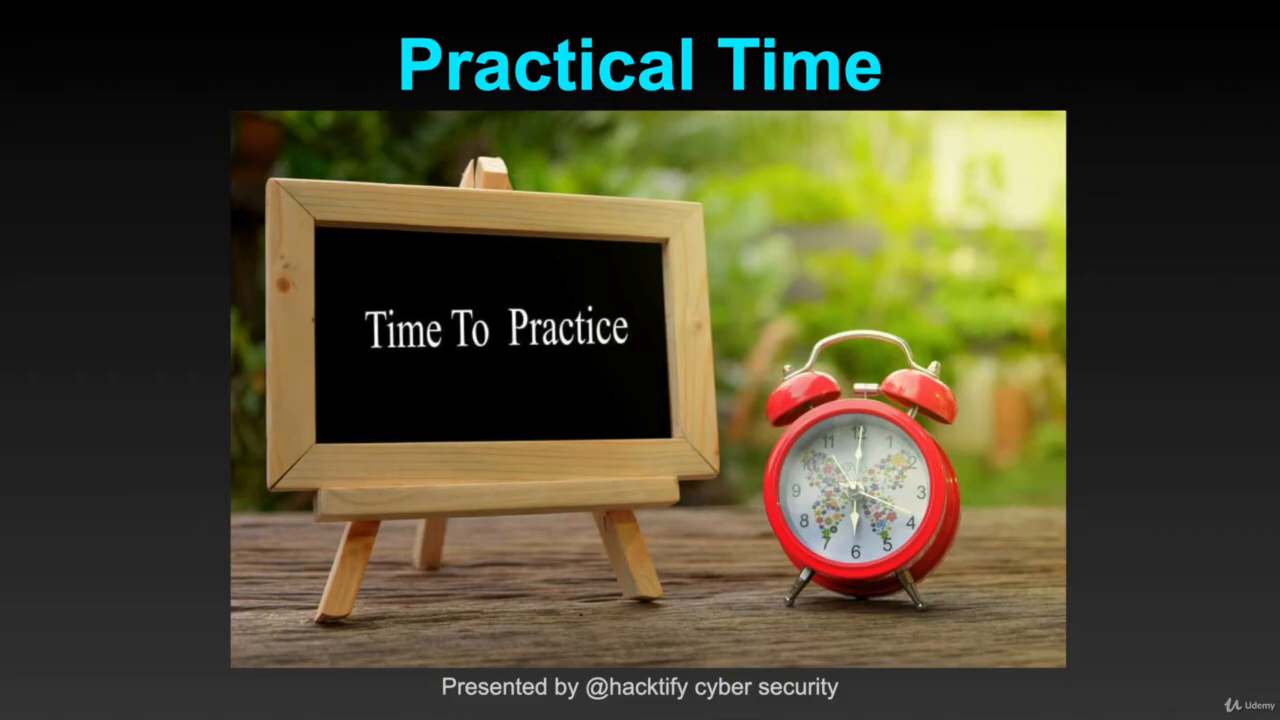
Step: Leave the slideshow, switch to Google Chrome and open the crt.sh certificate search site in a new tab
key(Escape)
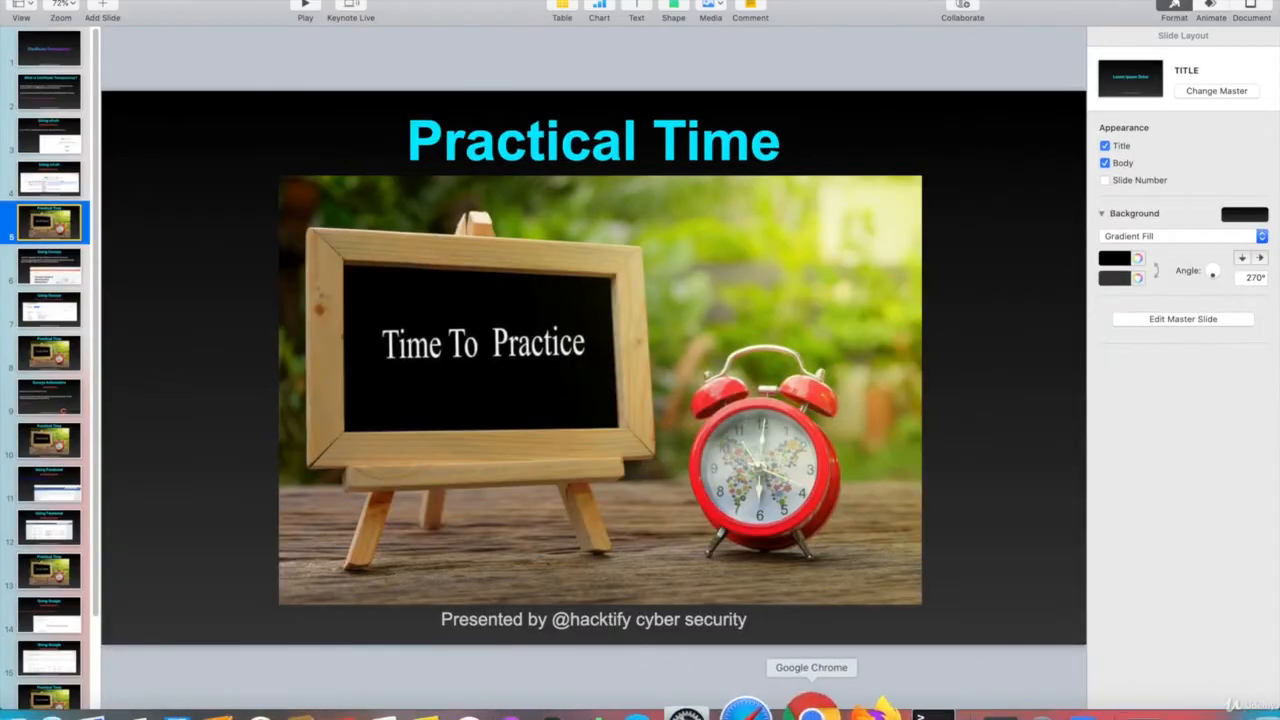
click(808, 712)
key(super+t)
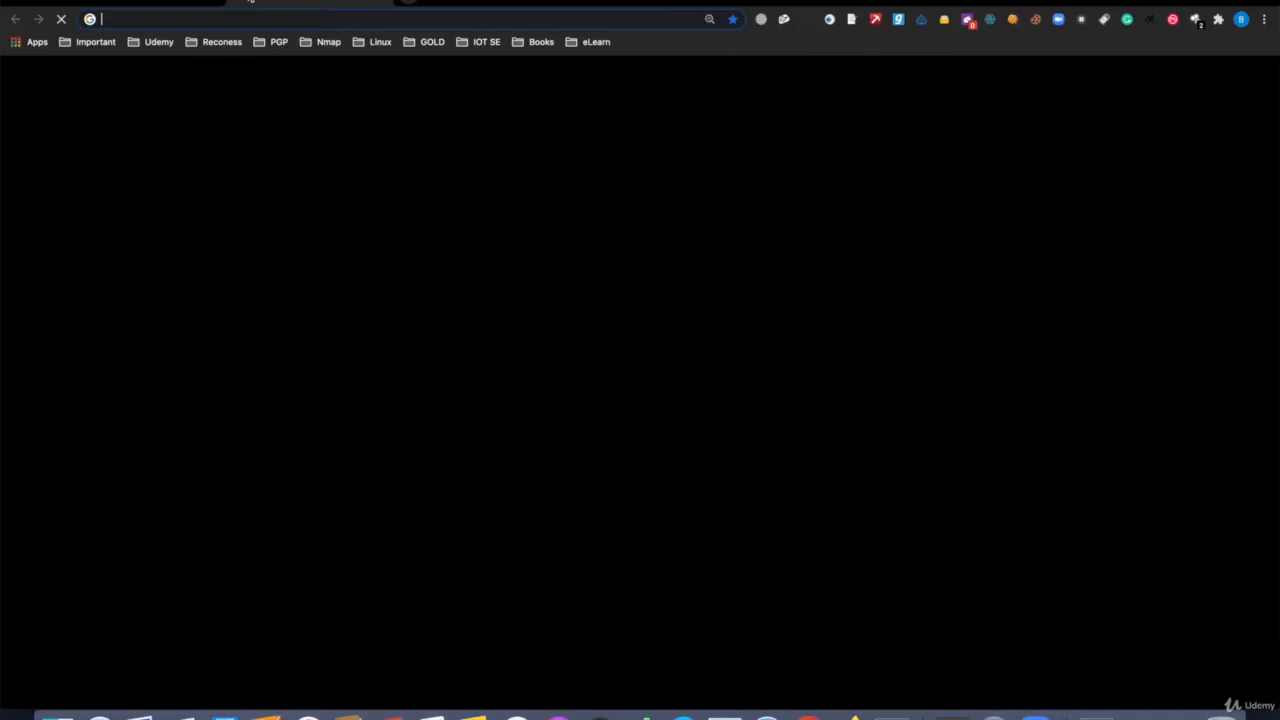
text(crt)
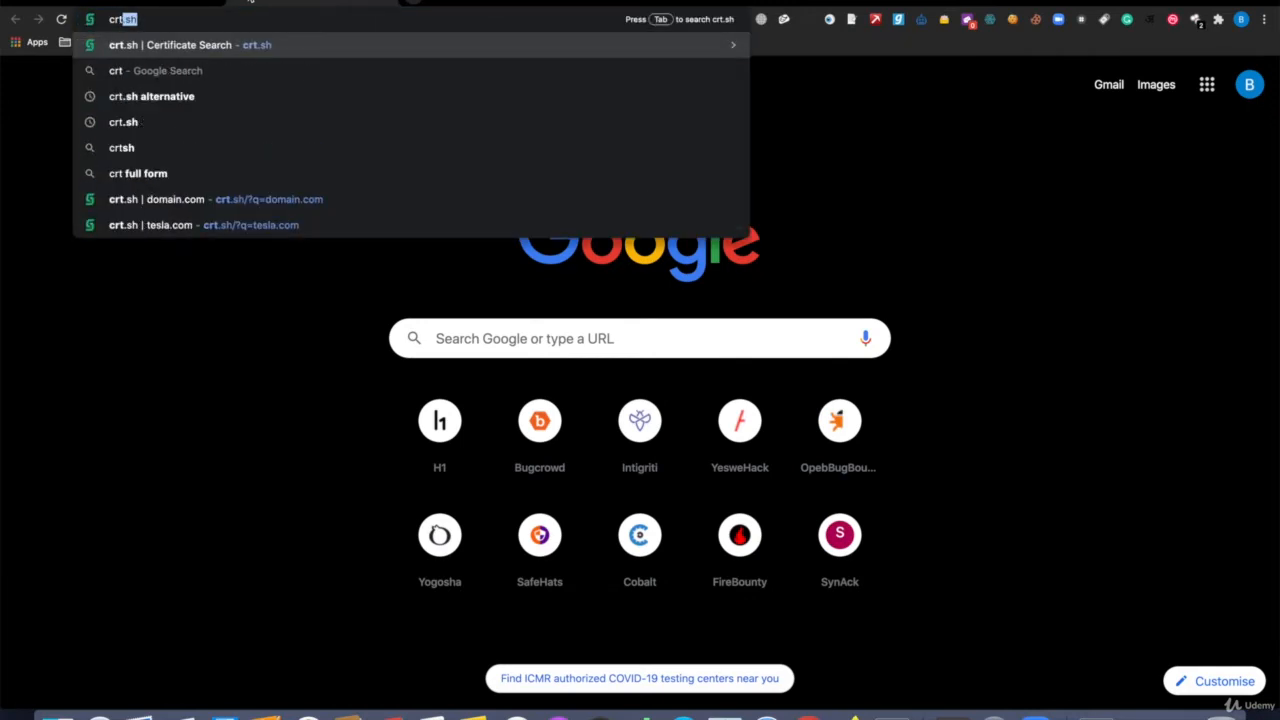
key(Return)
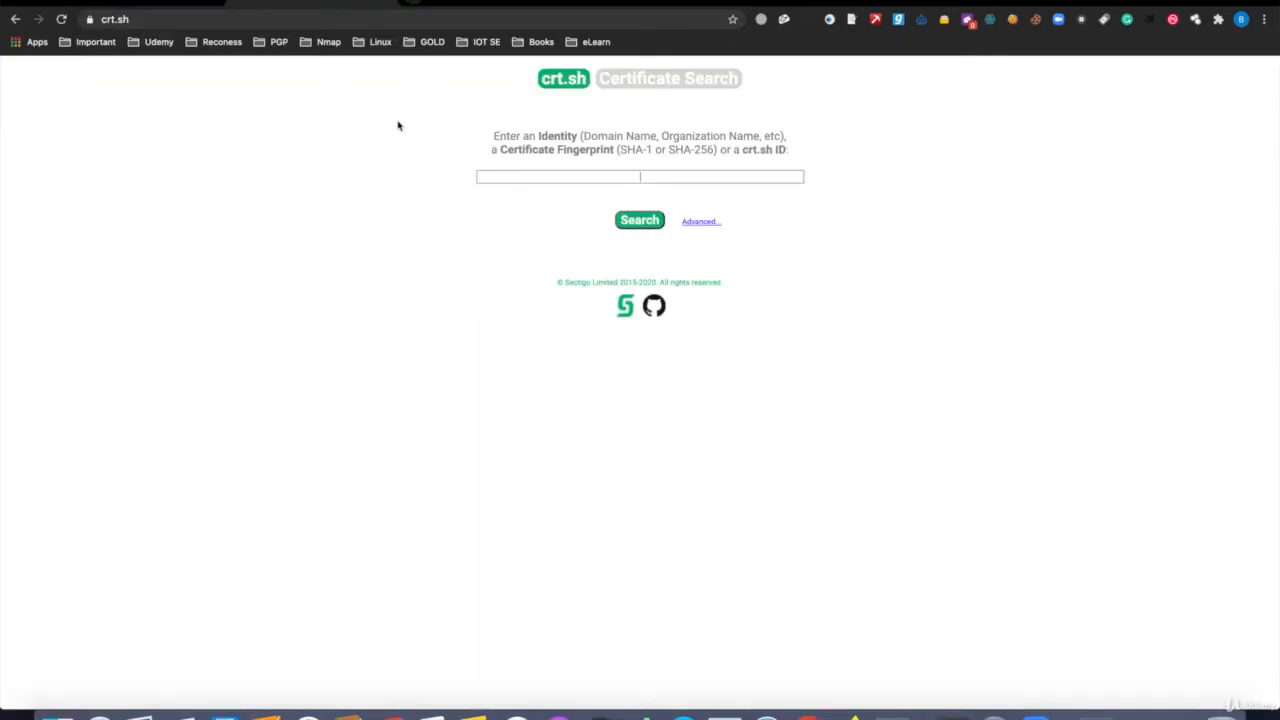
Step: Search the crt.sh certificate logs for the identity tesla.com
key(super+plus)
key(super+plus)
key(super+plus)
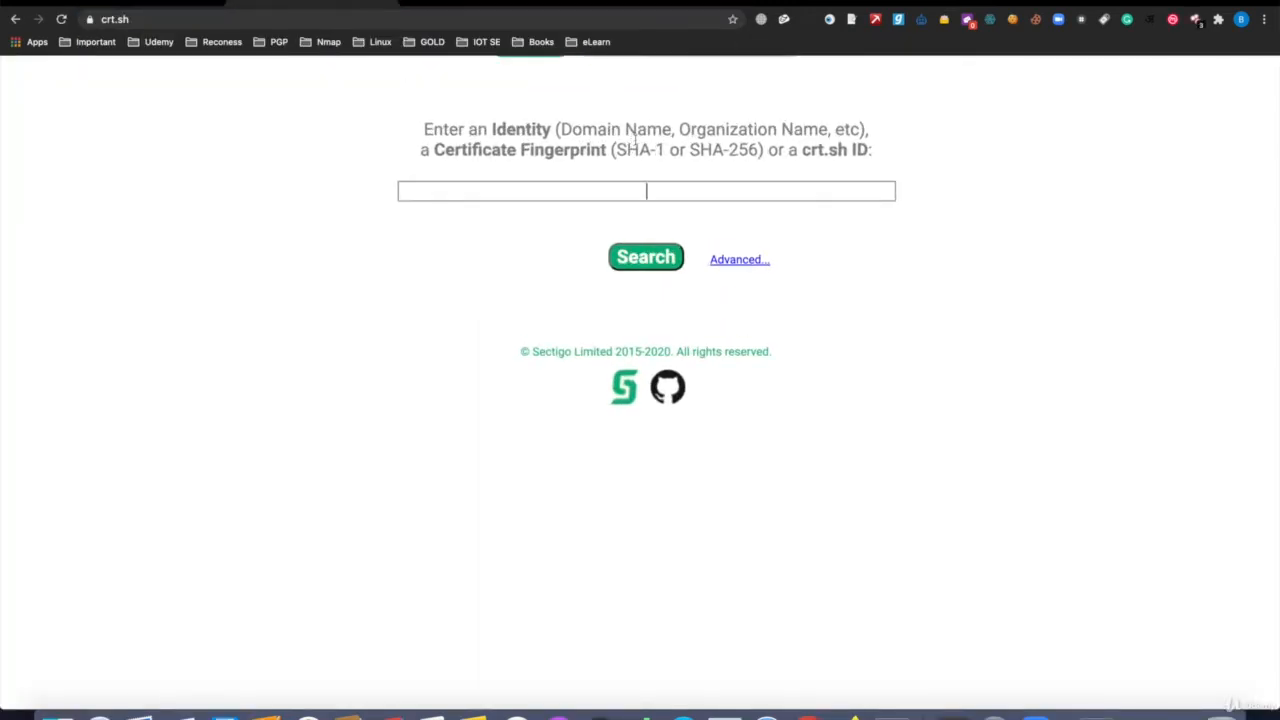
scroll(632, 146, up, 2)
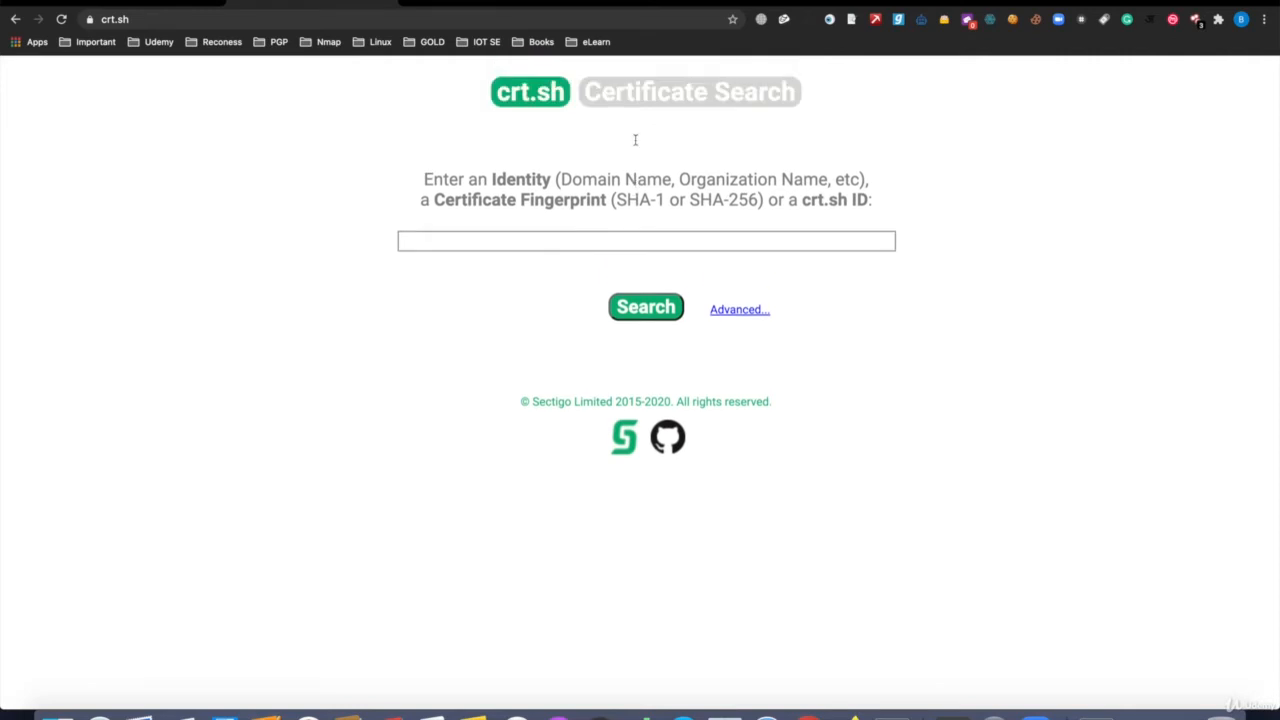
click(586, 239)
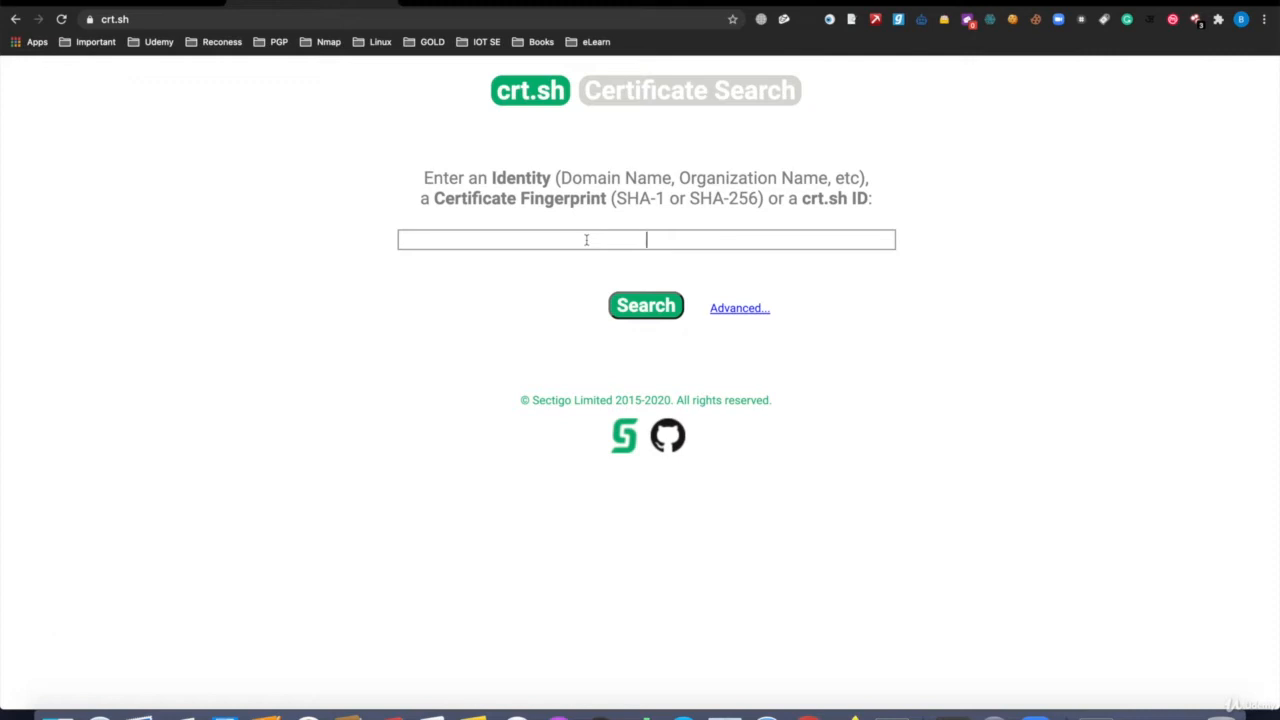
text(te)
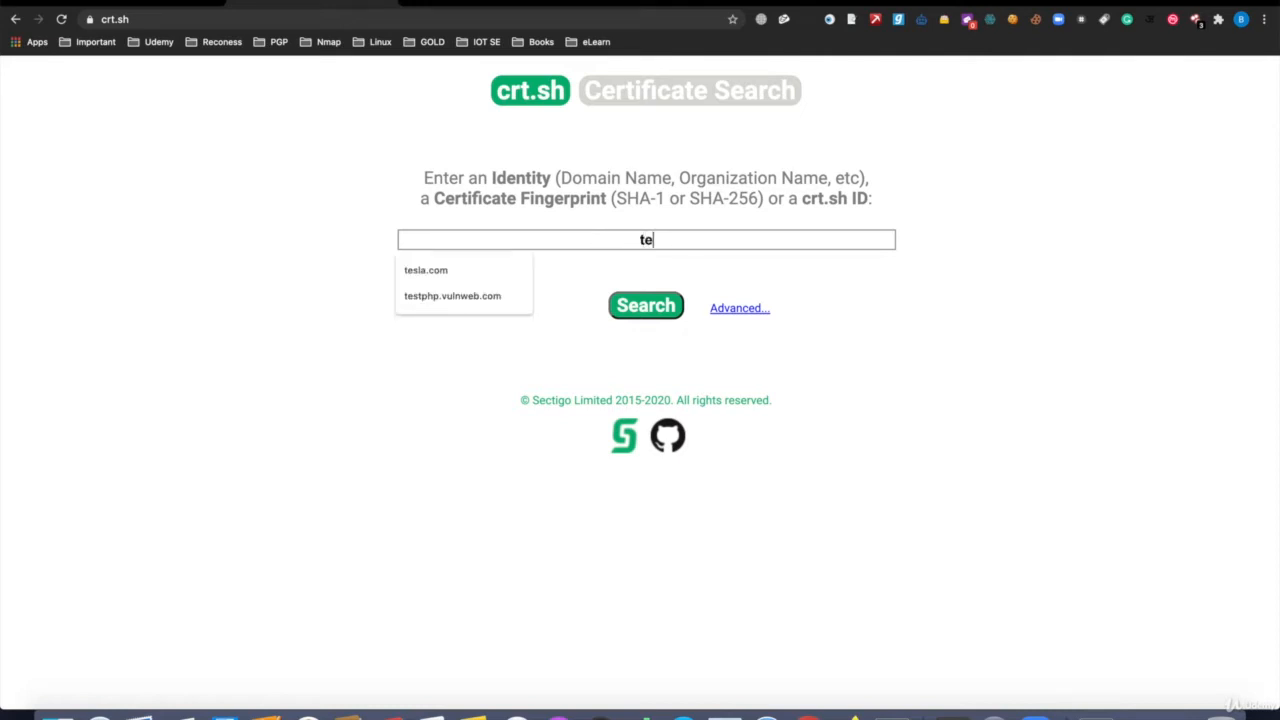
text(sla.com)
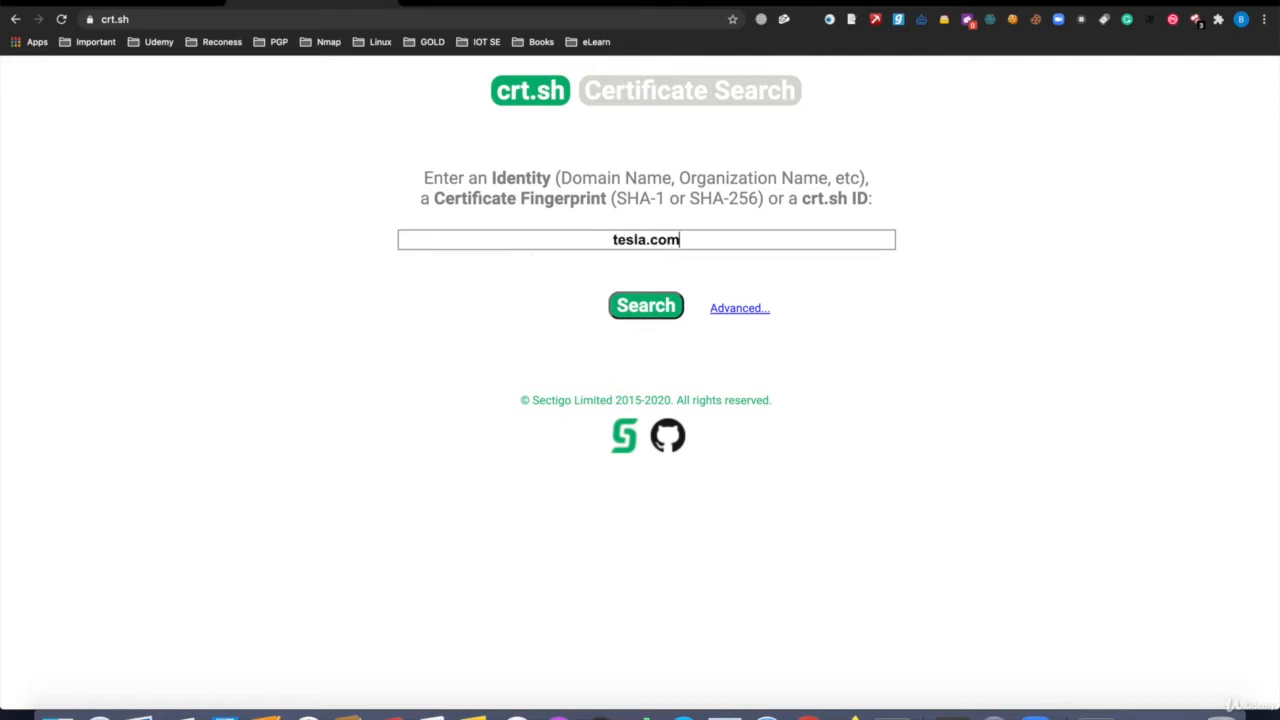
key(Return)
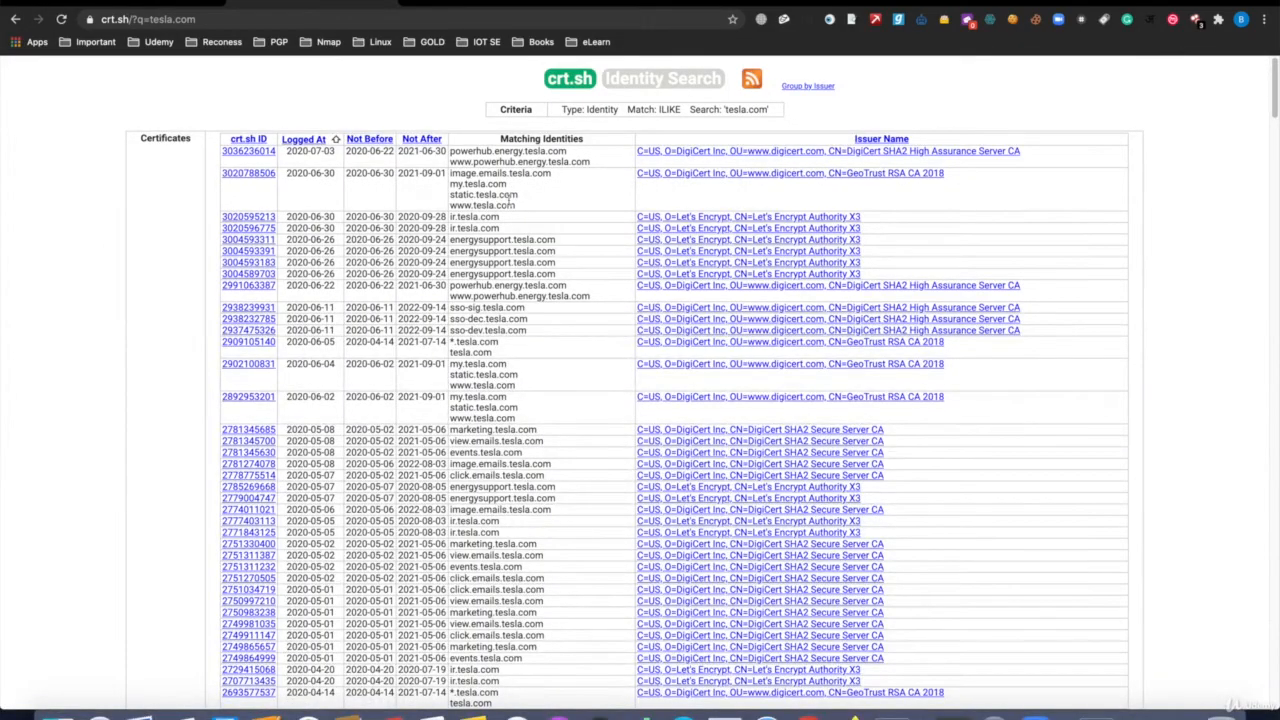
Step: Examine the matching identities of the two most recently logged certificates, distinguishing each subdomain level in front of tesla.com
scroll(510, 205, up, 5)
scroll(510, 205, up, 2)
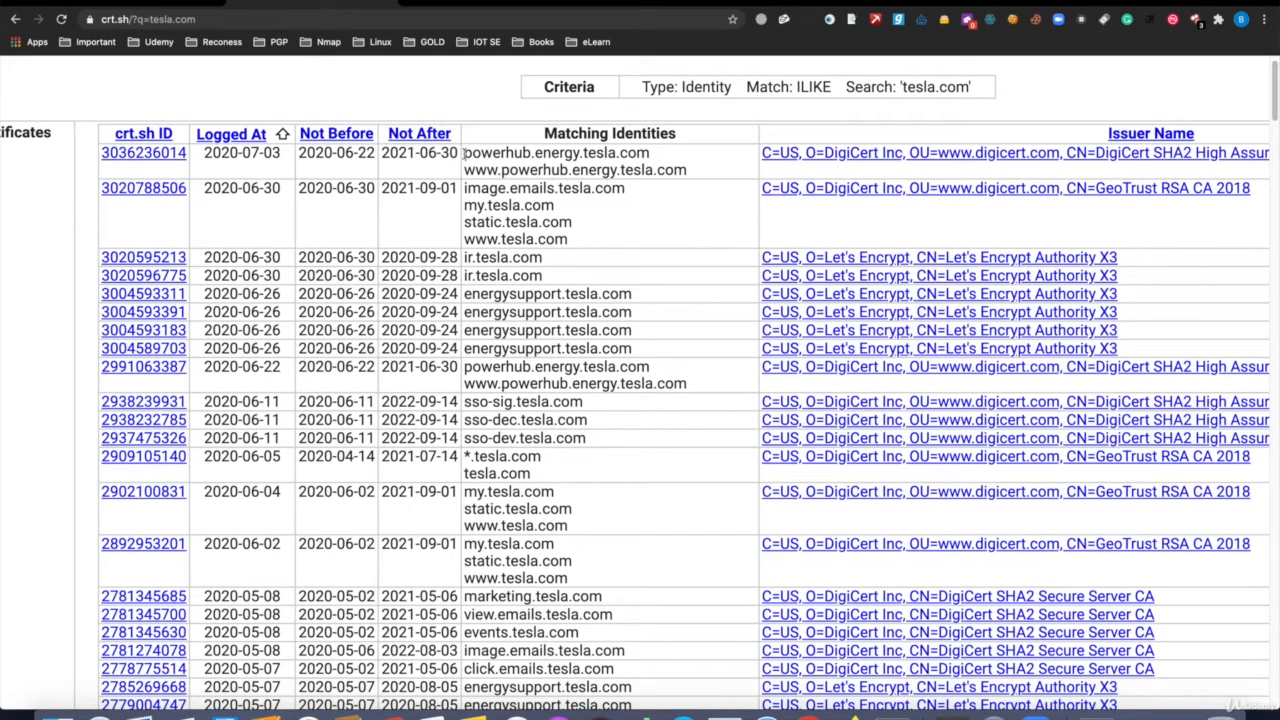
drag(464, 153, 652, 154)
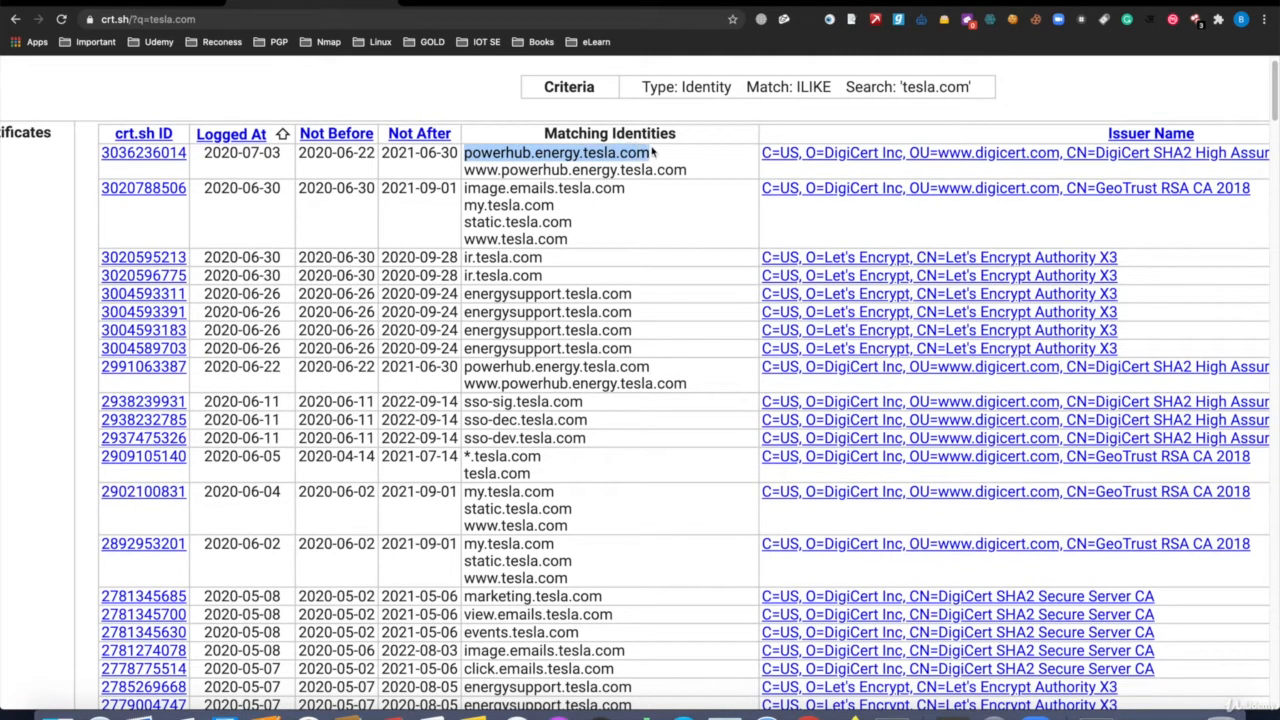
double_click(523, 155)
double_click(559, 157)
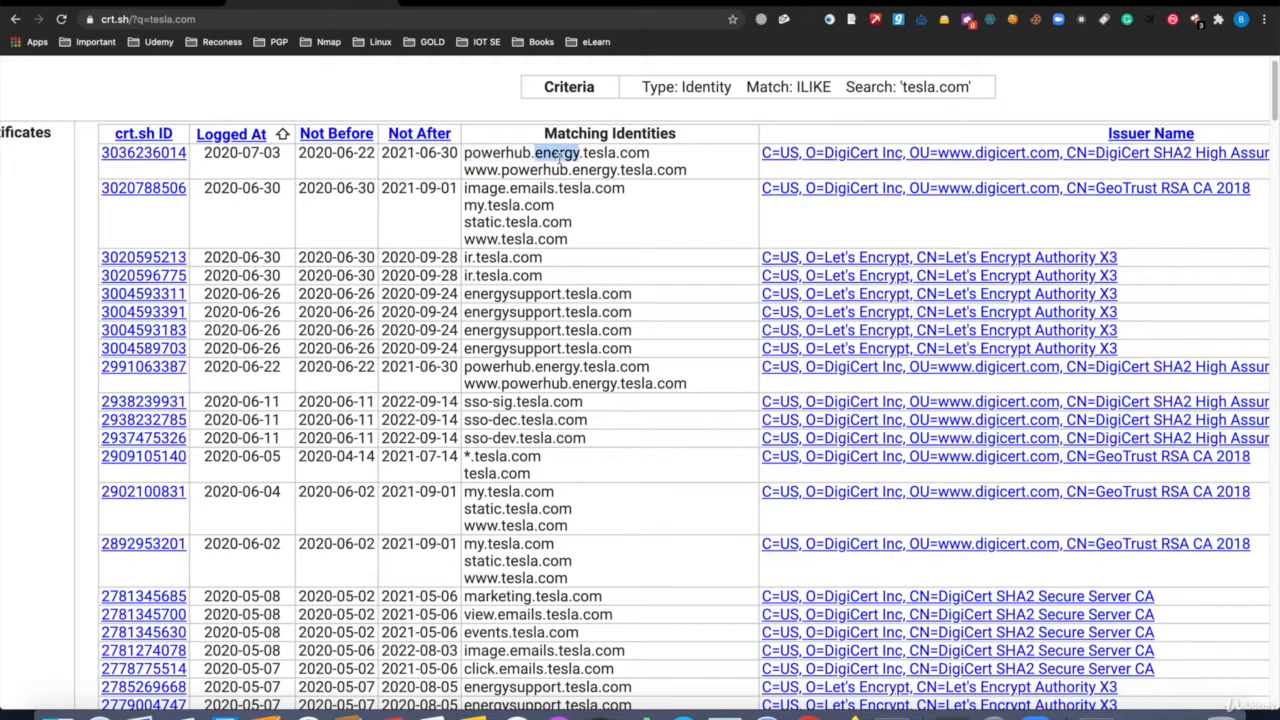
click(610, 159)
drag(652, 154, 470, 170)
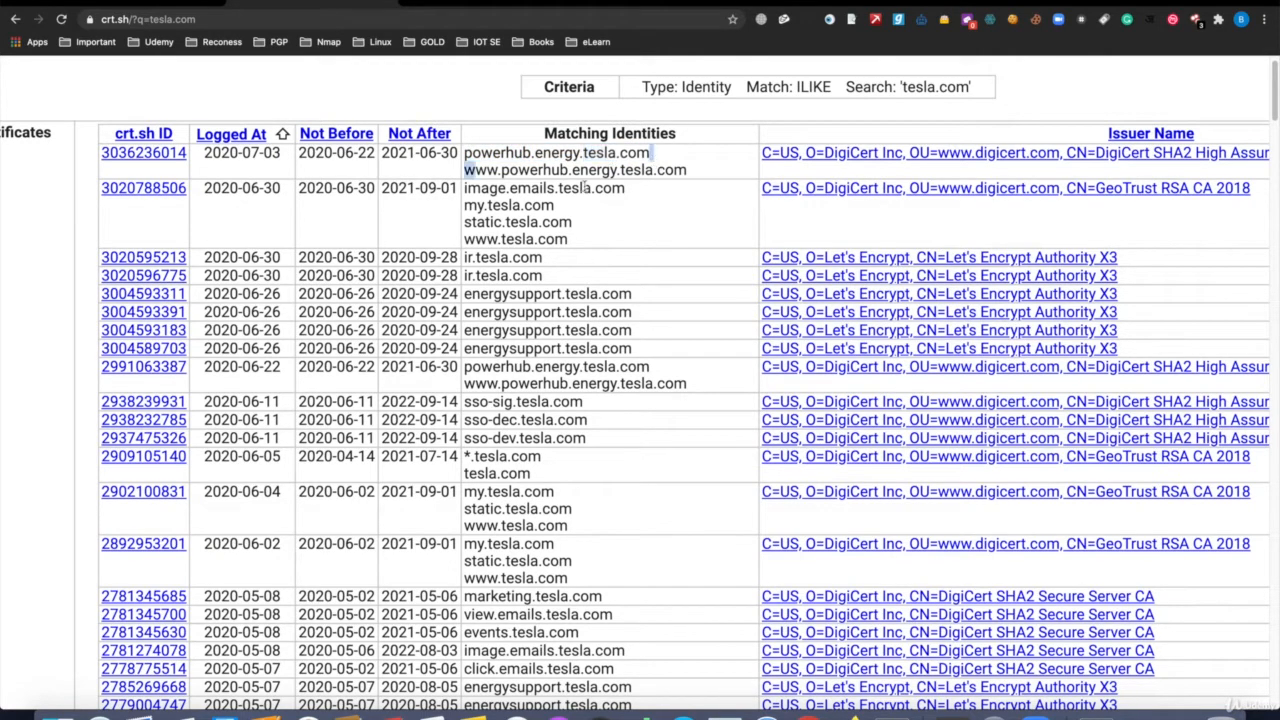
double_click(485, 190)
click(526, 199)
double_click(504, 205)
Step: Review the matching identities of the June and May 2020 certificates, including the view.emails and events subdomains
scroll(506, 226, down, 3)
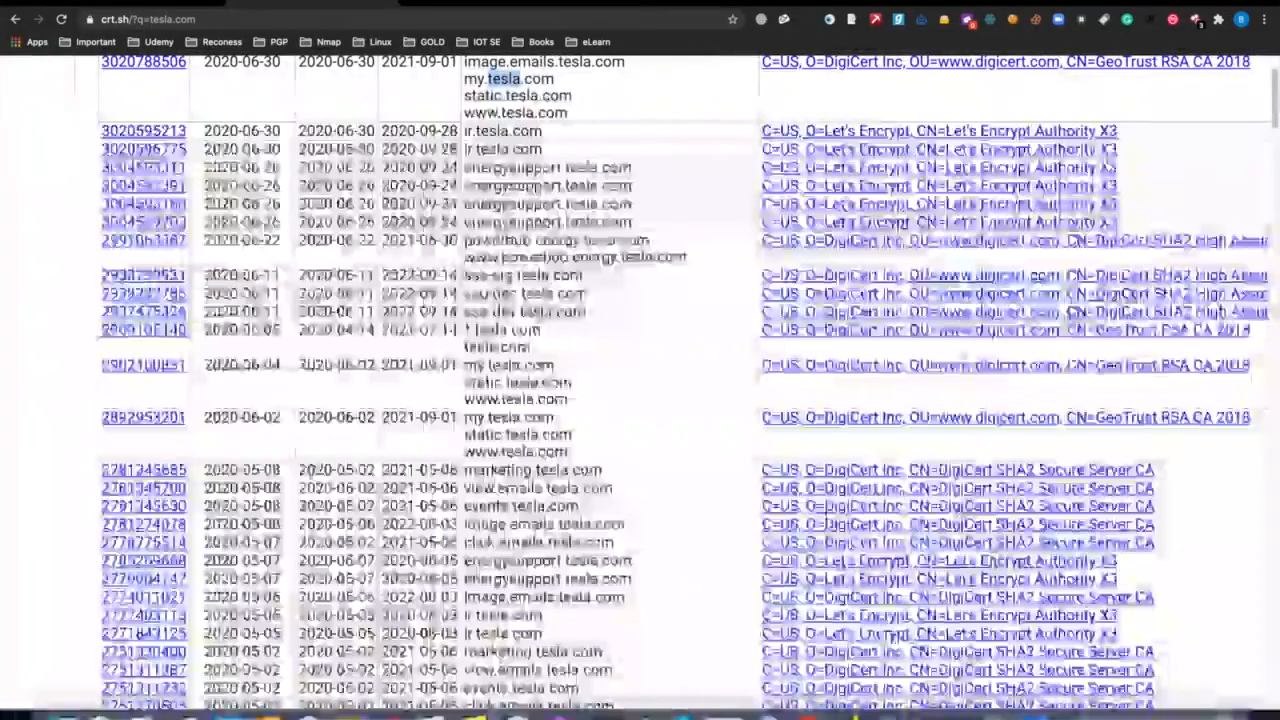
scroll(528, 393, down, 3)
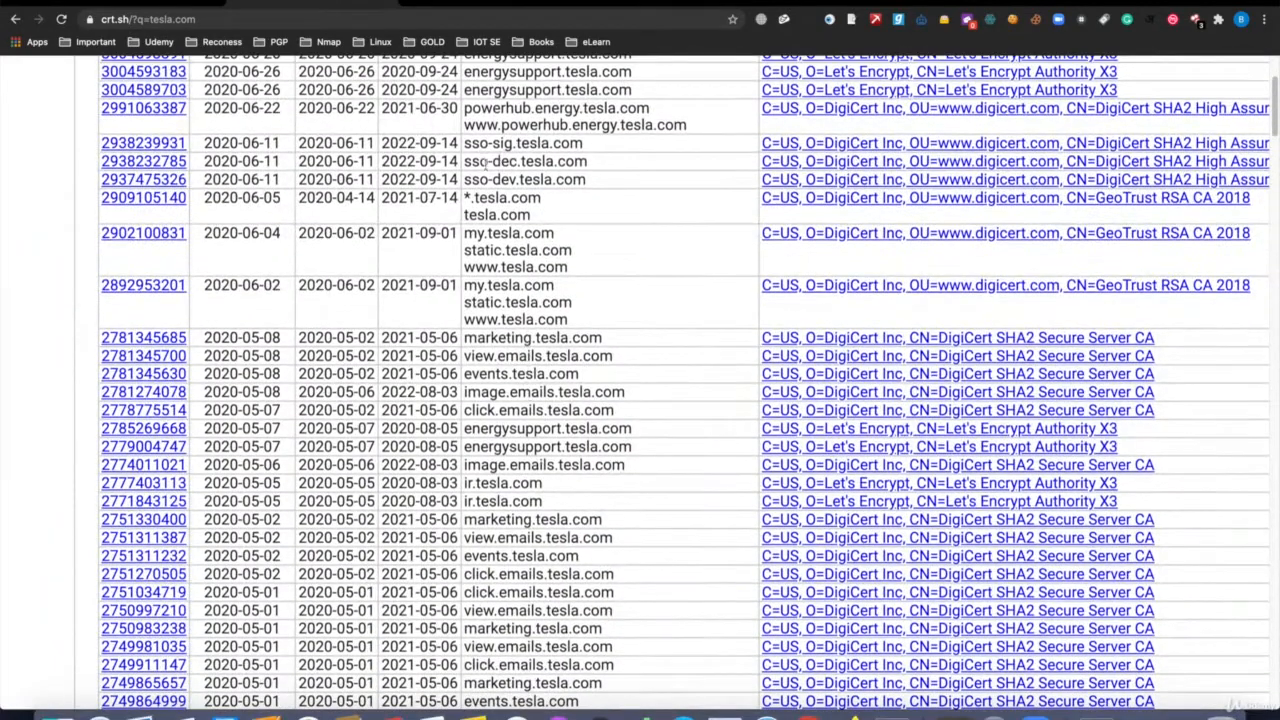
scroll(496, 295, down, 2)
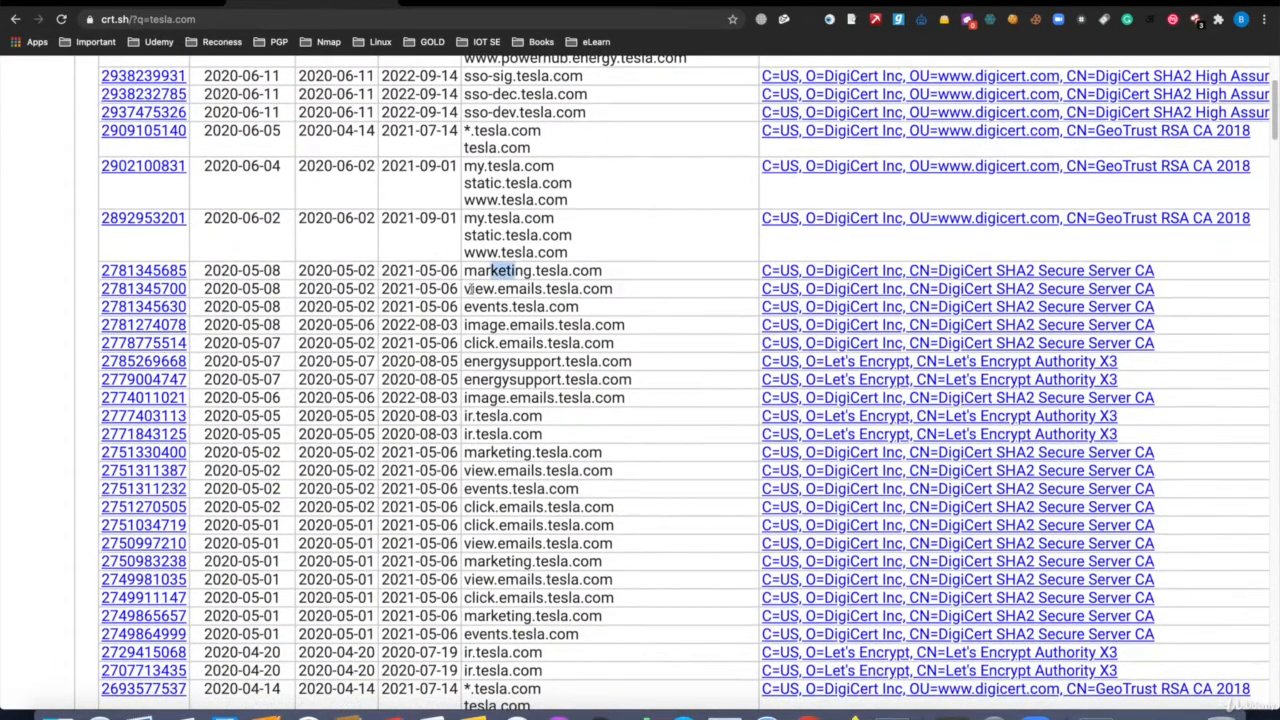
drag(471, 289, 554, 289)
click(473, 306)
drag(467, 306, 536, 306)
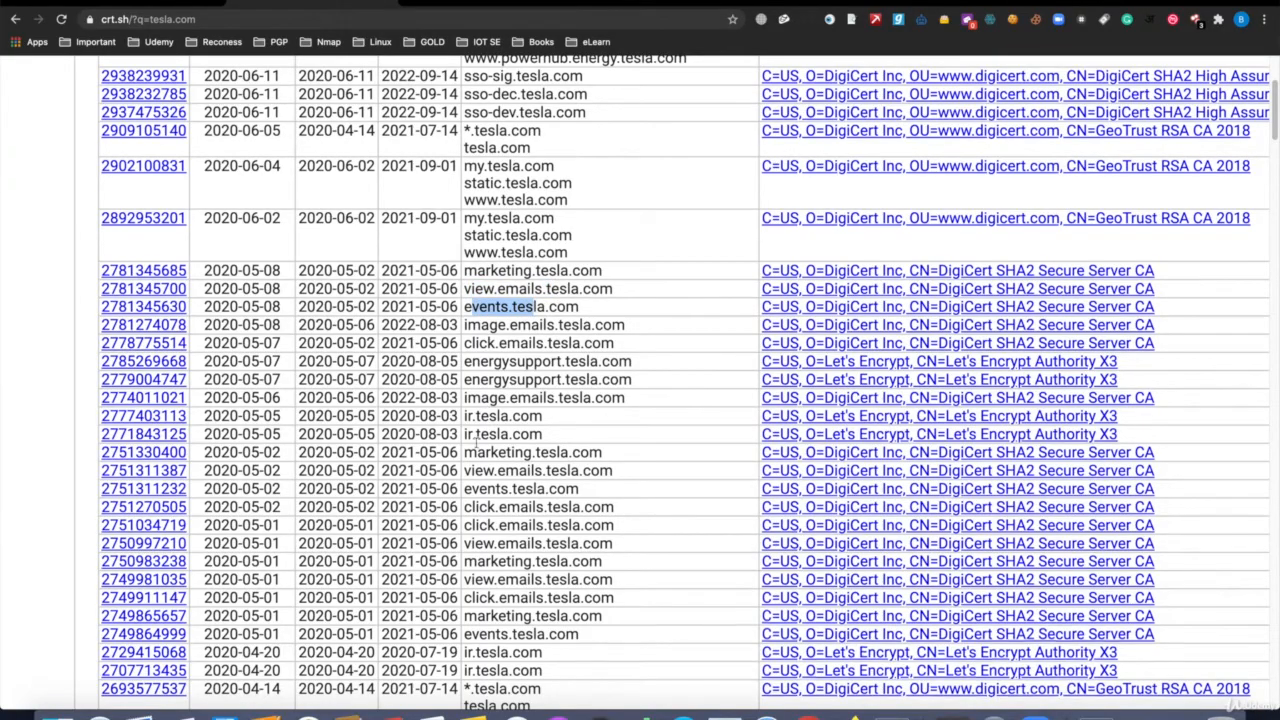
Step: Look through the matching identities of certificates logged from April 2020 back to late 2019, including the appplayer subdomain
scroll(482, 417, down, 4)
scroll(502, 457, down, 20)
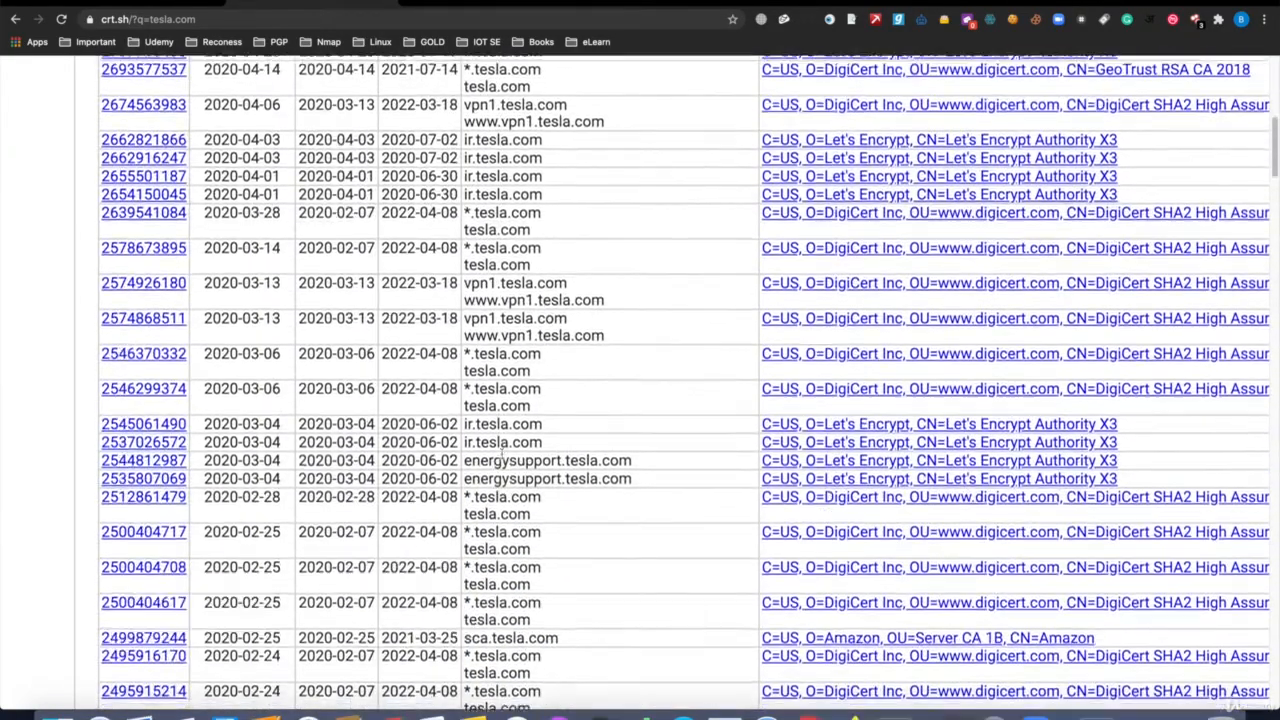
scroll(502, 453, down, 20)
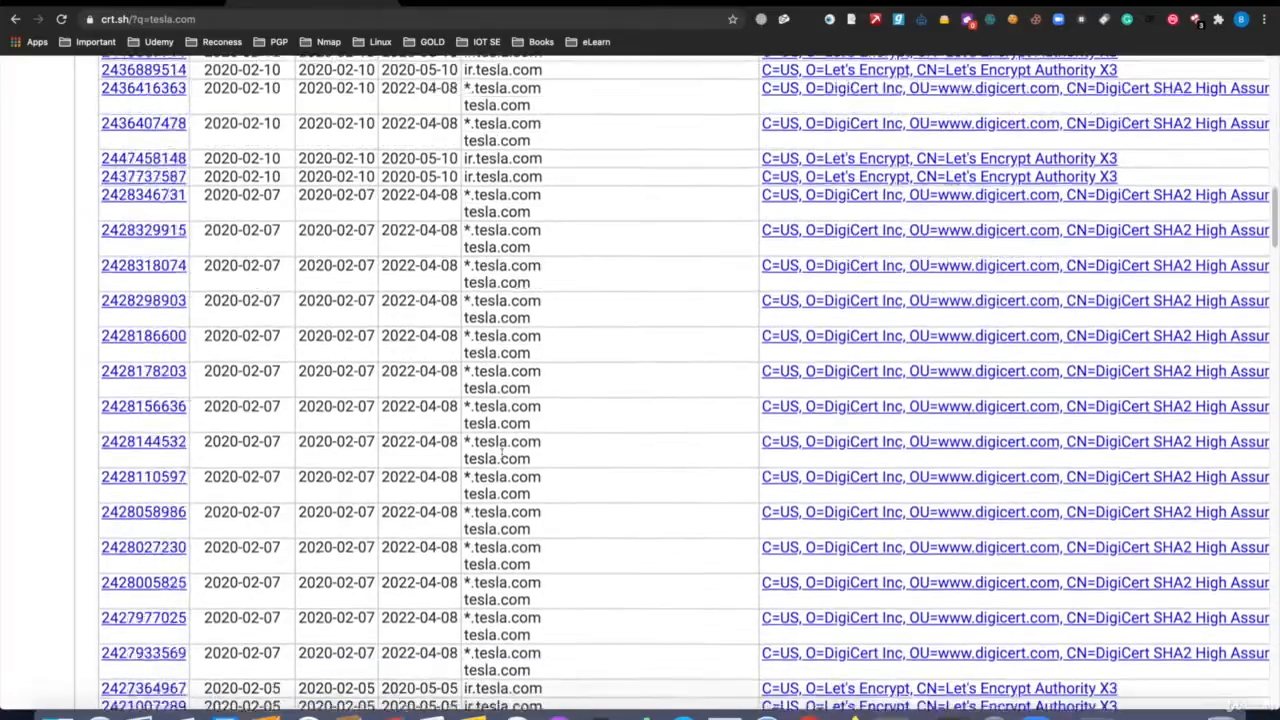
scroll(502, 455, down, 12)
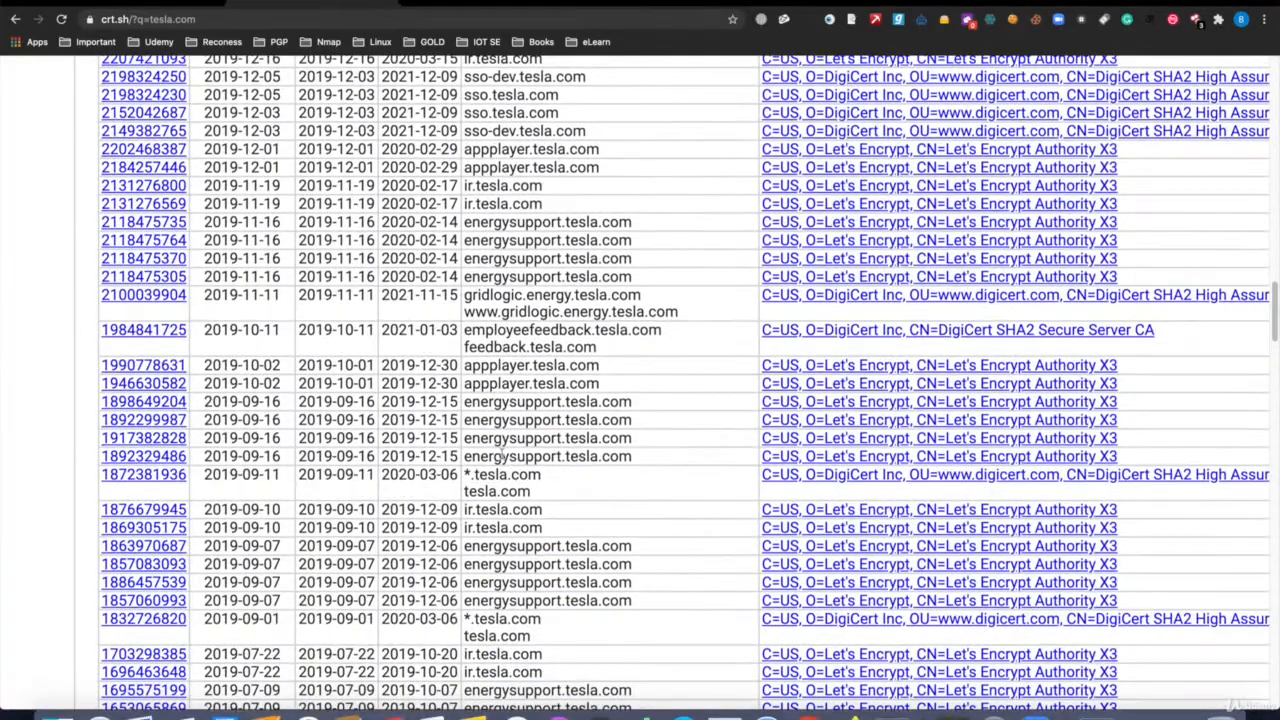
scroll(502, 453, up, 3)
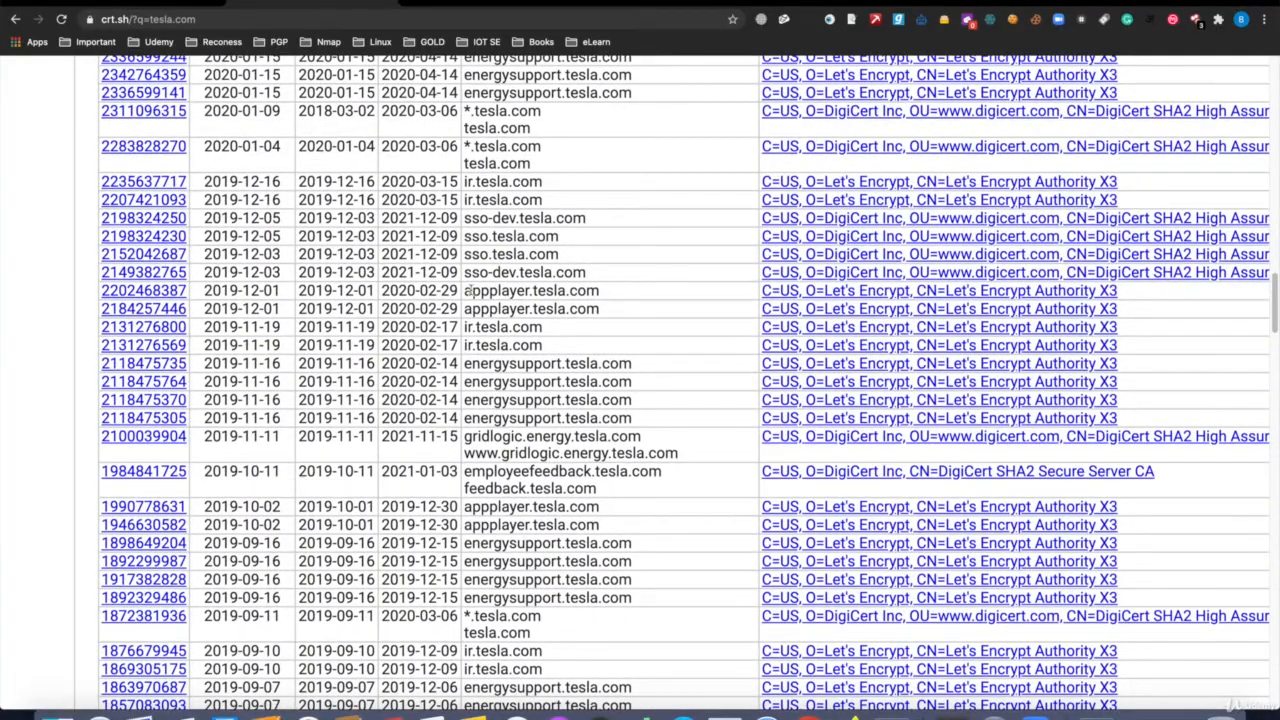
double_click(590, 290)
scroll(505, 554, down, 1)
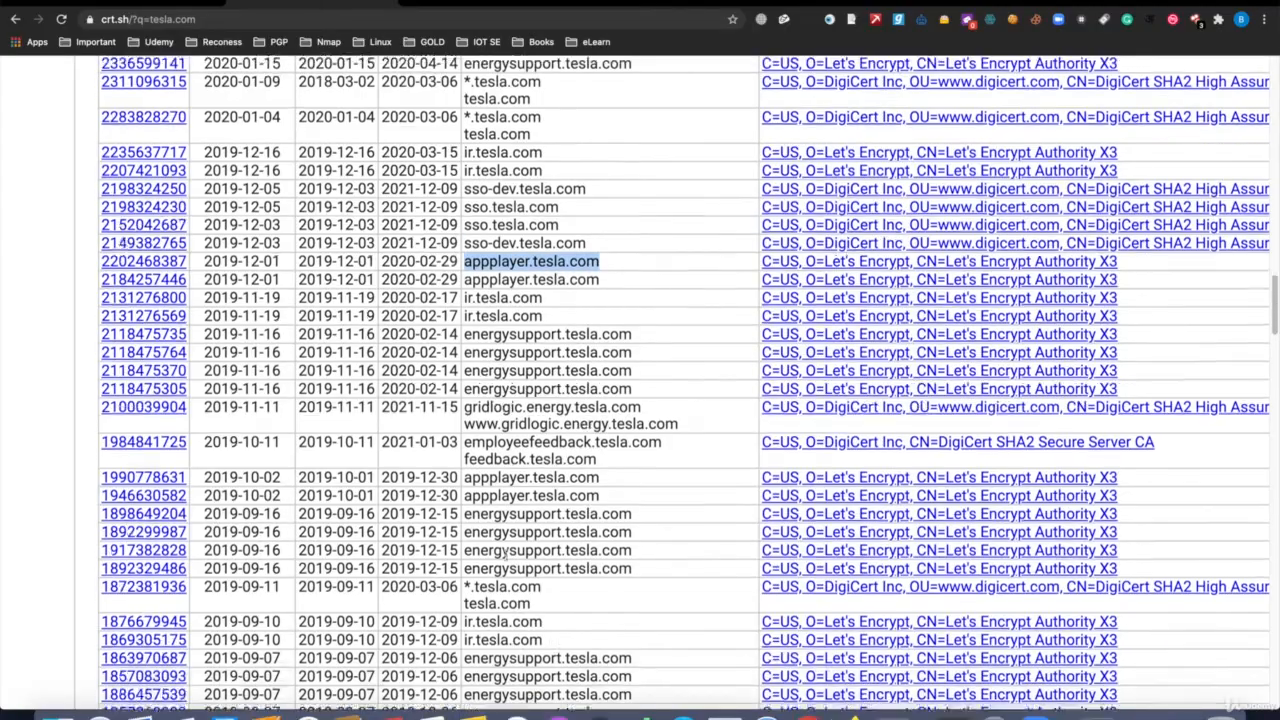
Step: Look through the older certificate entries from 2019 back to early 2018 for further tesla.com subdomains
scroll(505, 554, down, 20)
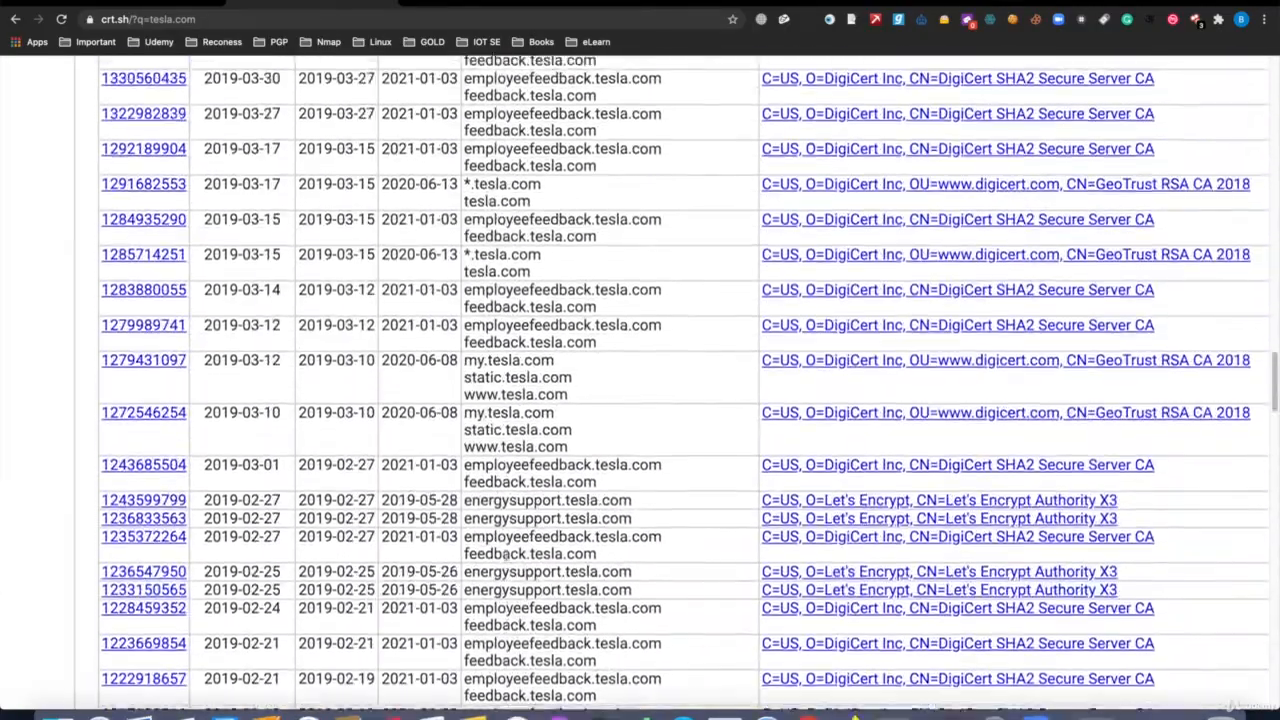
scroll(506, 554, down, 10)
scroll(506, 554, up, 2)
scroll(507, 552, down, 20)
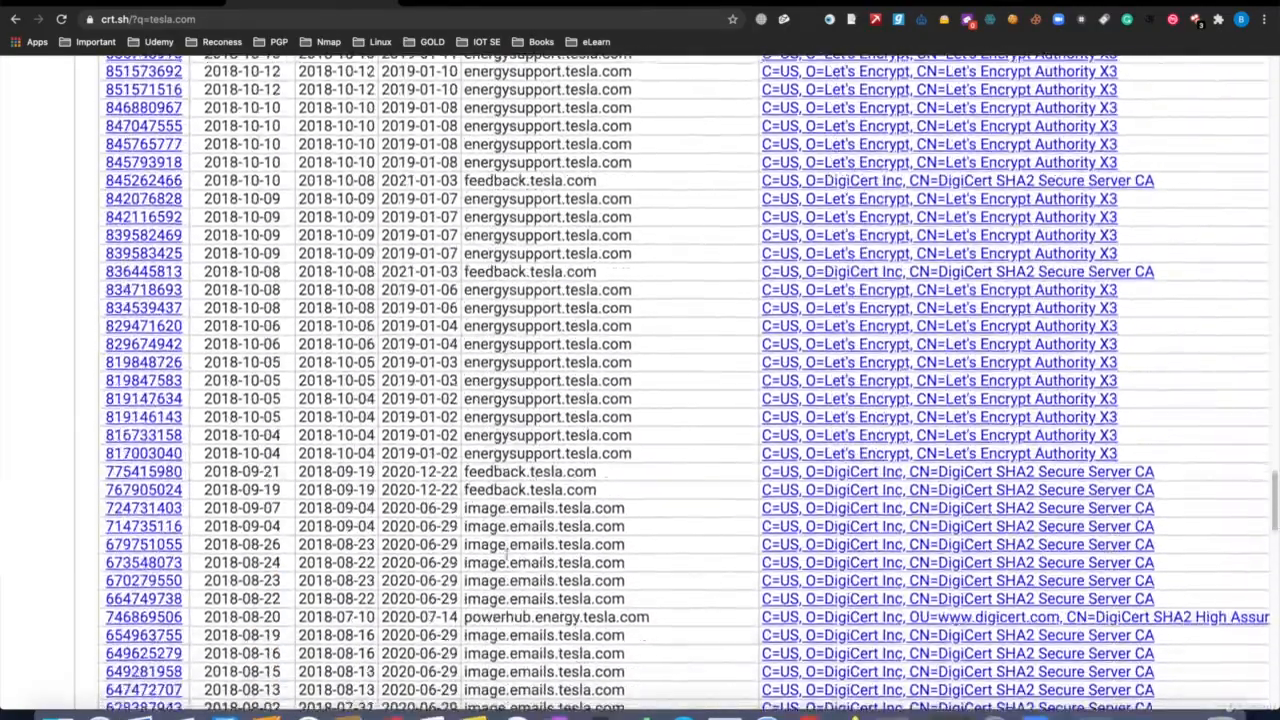
scroll(507, 553, down, 20)
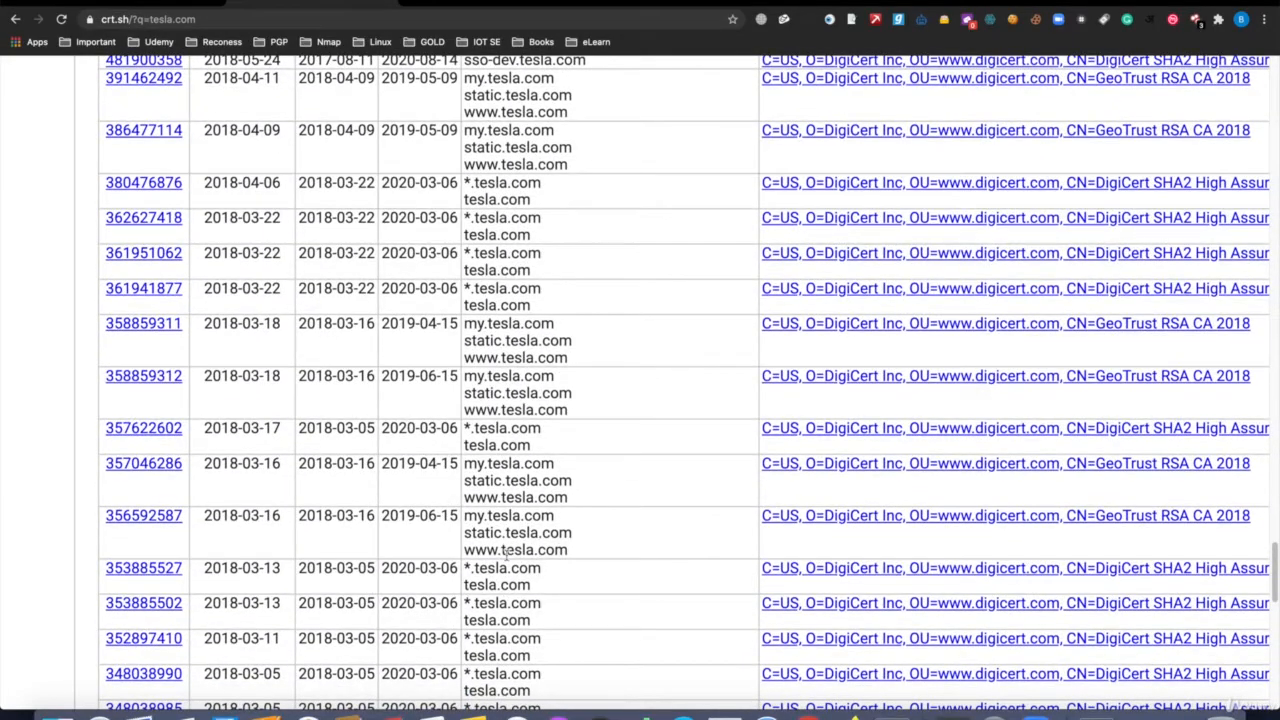
scroll(506, 553, down, 20)
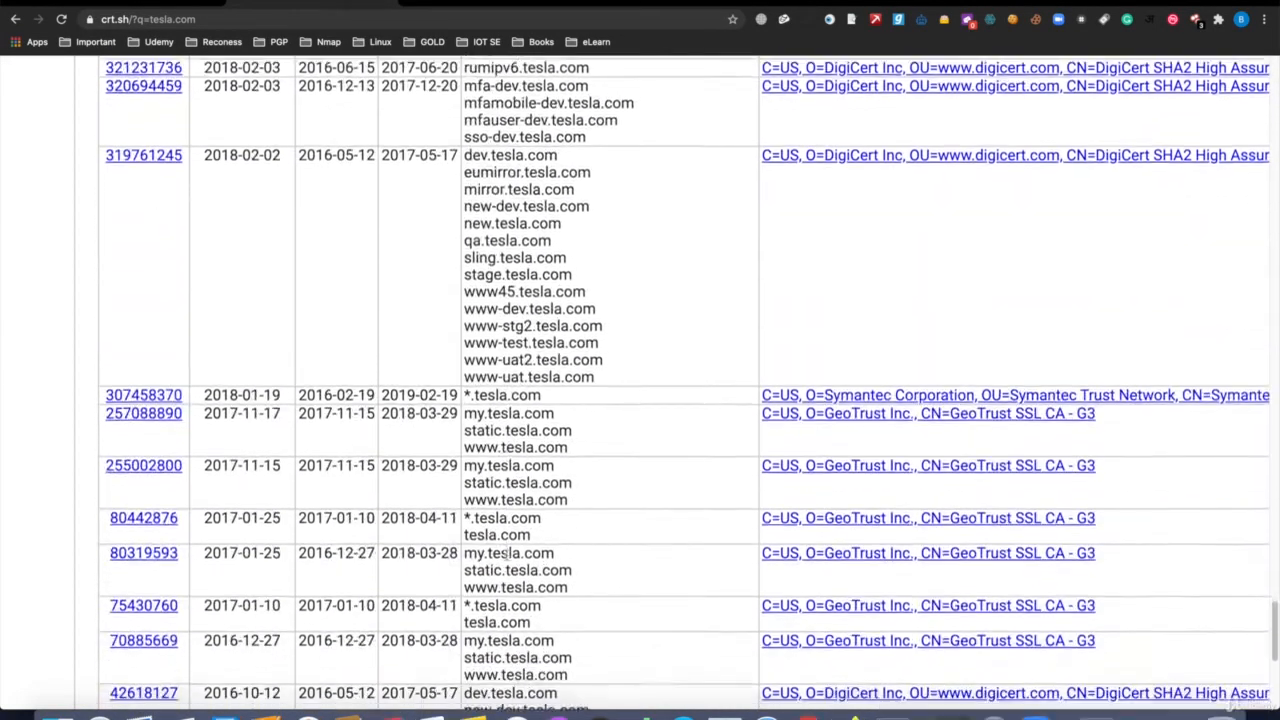
Step: Examine the development, staging and test subdomains covered by the certificates logged on 2018-02-03 and 2018-02-02
scroll(510, 265, up, 3)
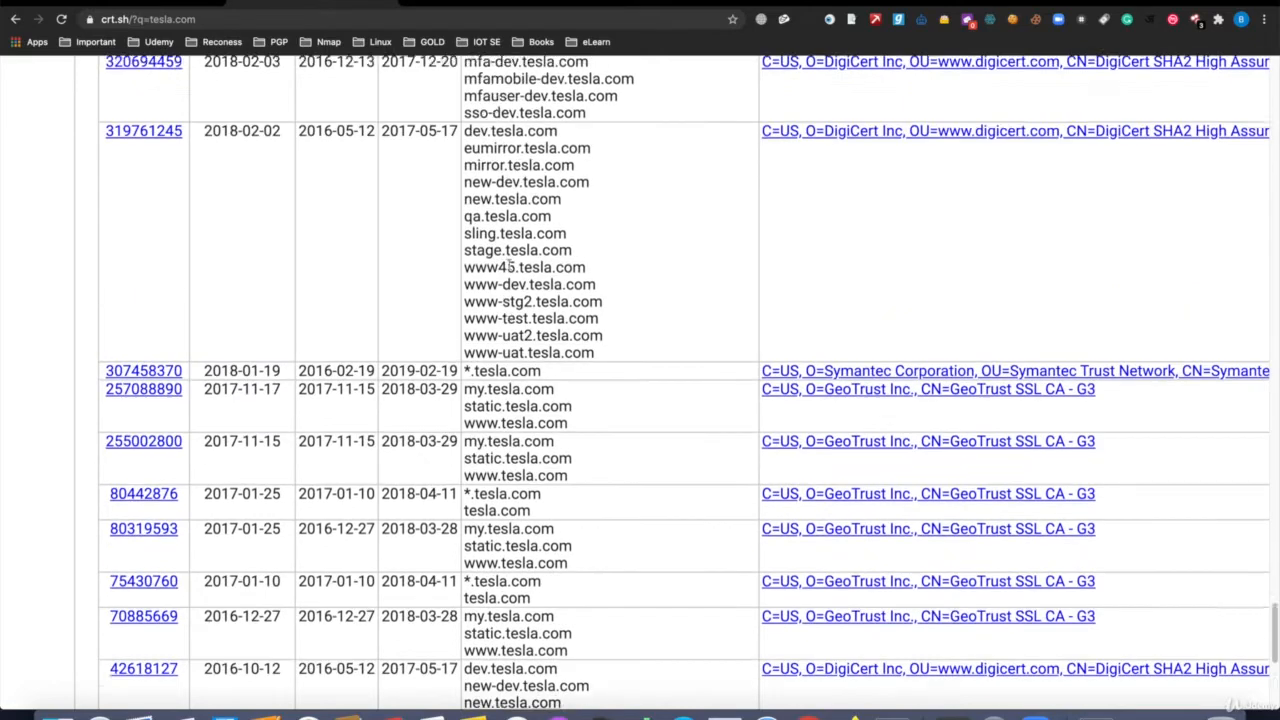
drag(466, 211, 567, 227)
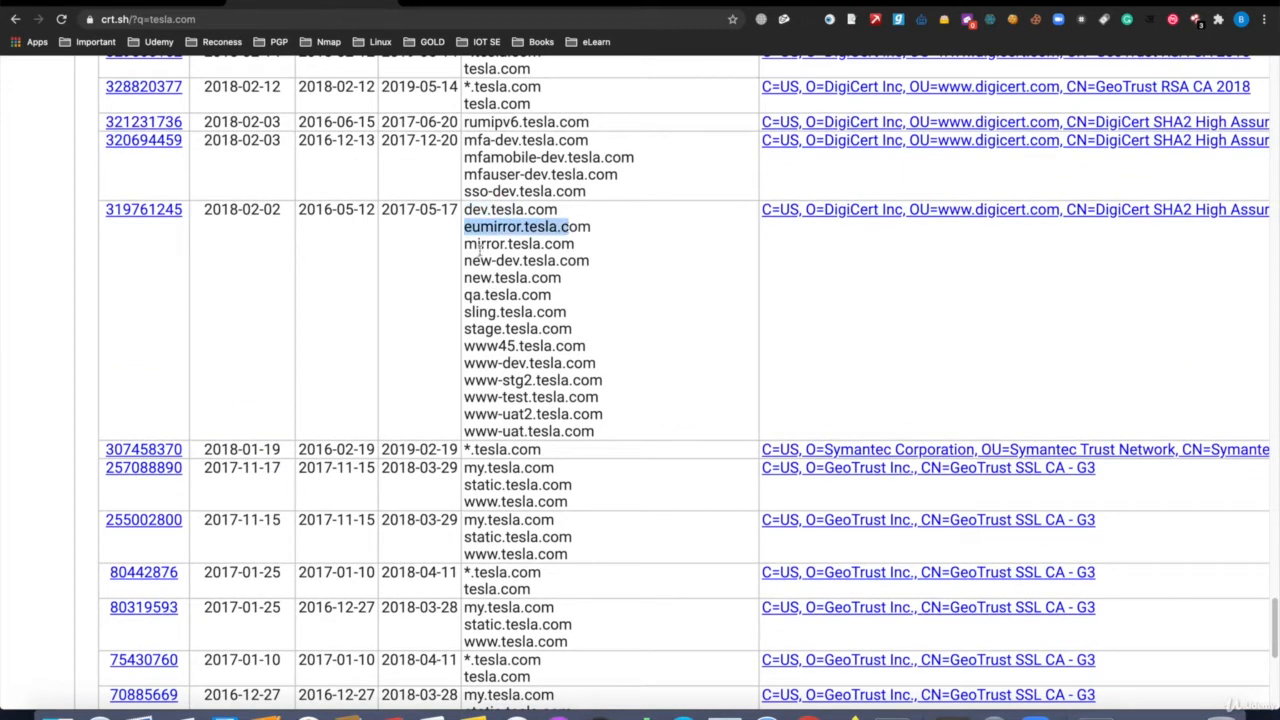
drag(476, 251, 487, 251)
drag(465, 191, 532, 191)
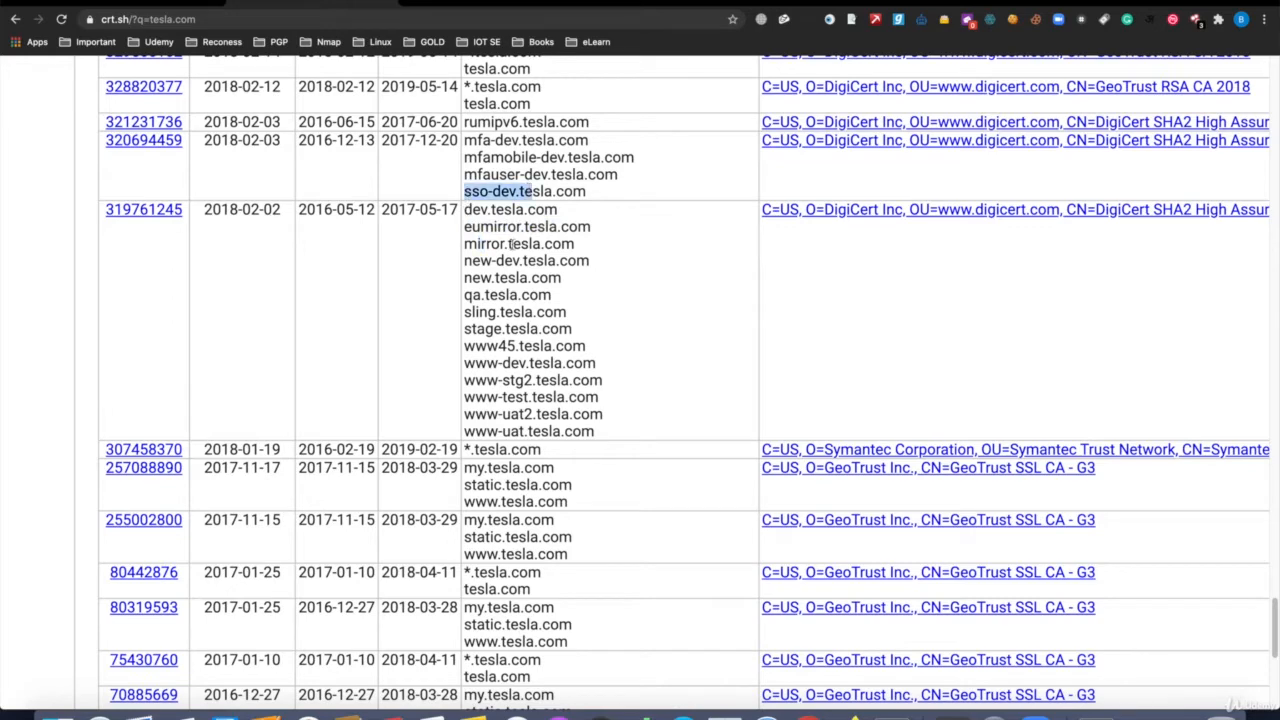
drag(466, 329, 556, 312)
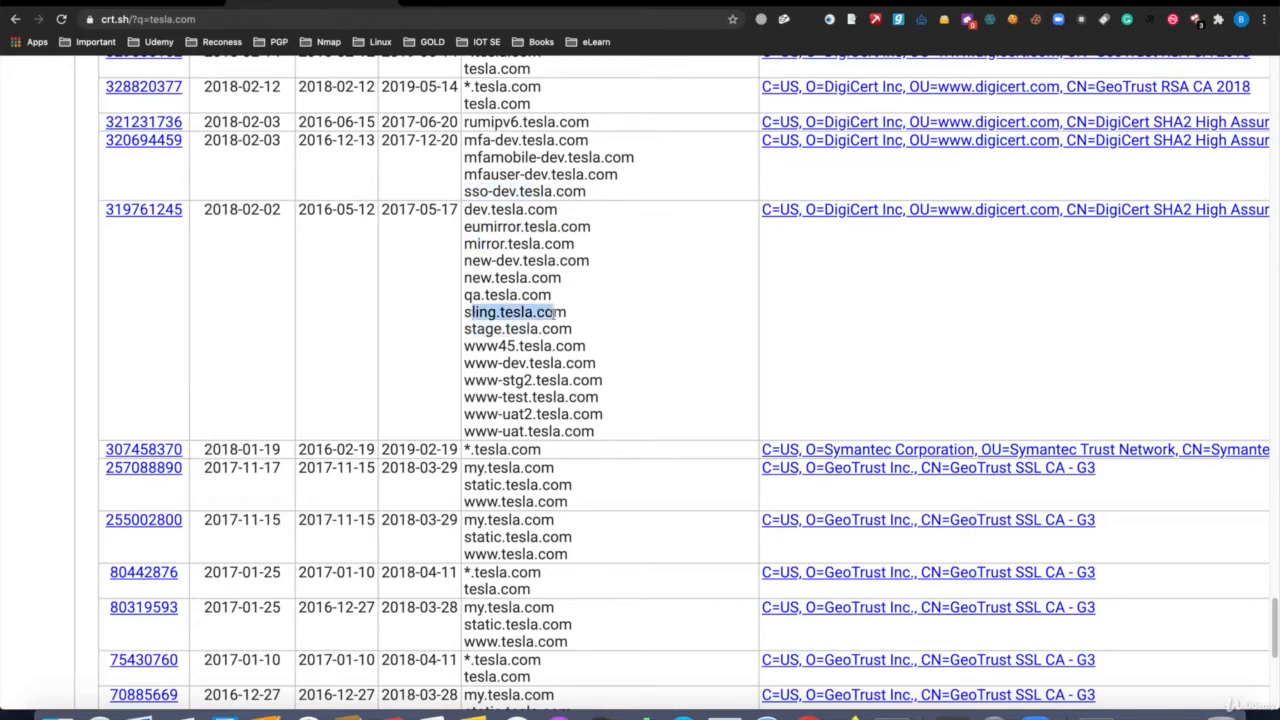
scroll(466, 430, up, 1)
scroll(463, 432, down, 2)
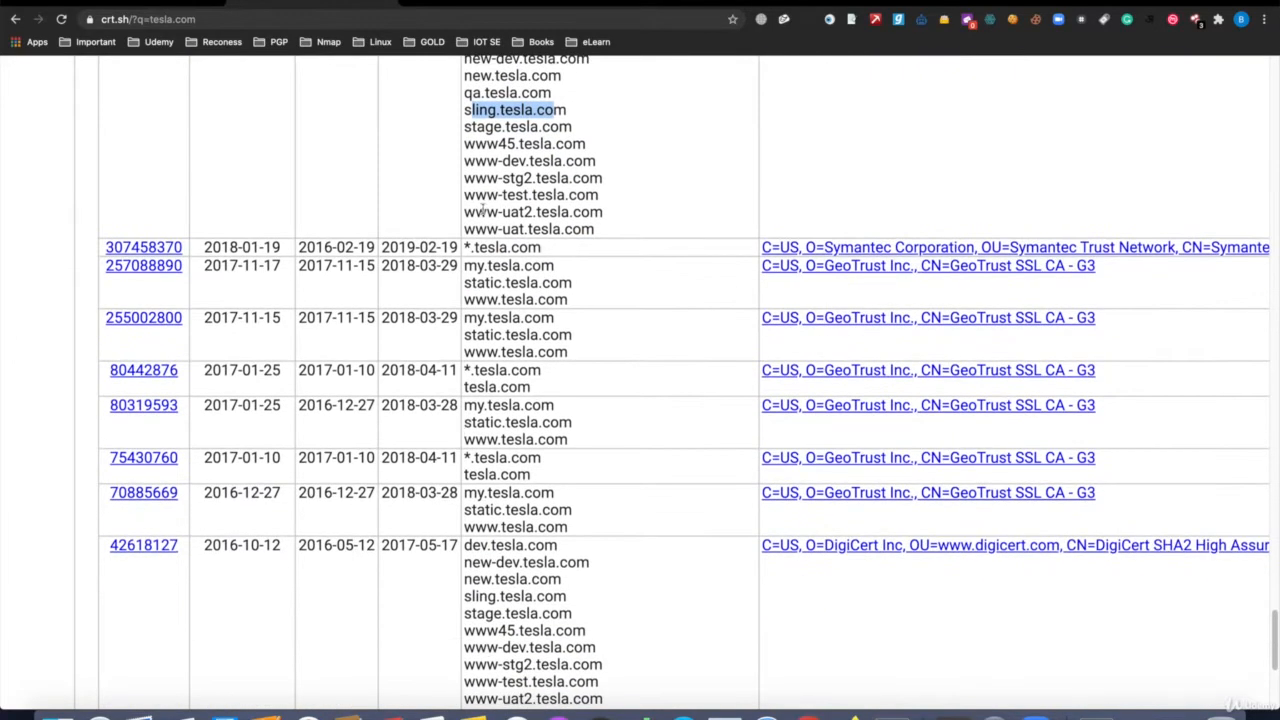
mouse_move(470, 212)
mouse_down()
mouse_move(521, 212)
mouse_move(523, 229)
mouse_move(477, 229)
mouse_up()
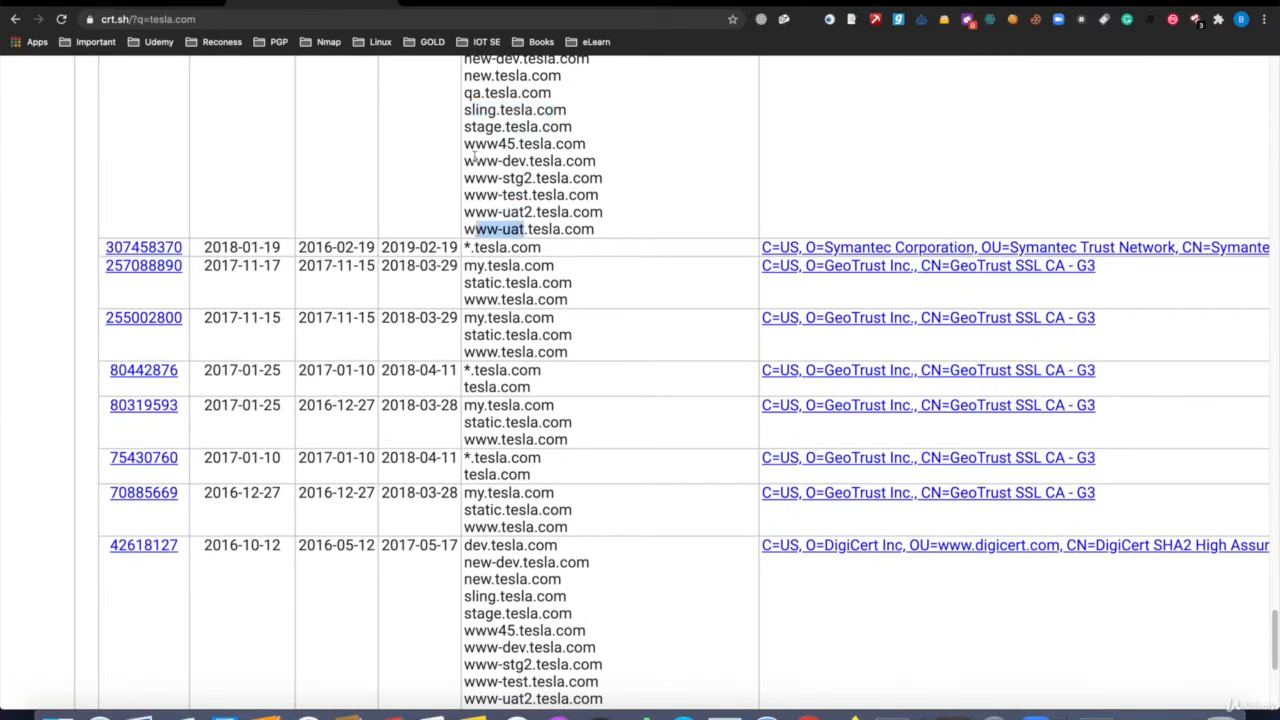
drag(476, 161, 521, 161)
Step: Examine the subdomains covered by the certificate logged on 2016-10-12, including the new-dev entry
scroll(513, 439, down, 2)
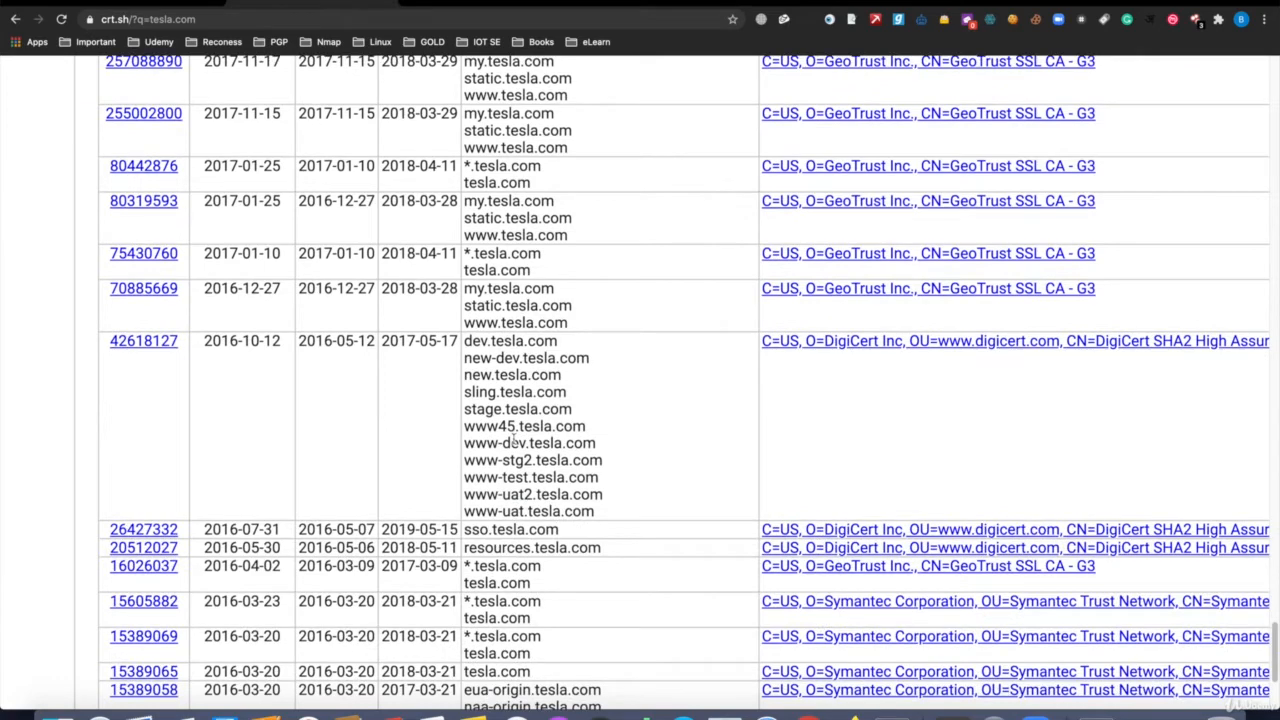
scroll(515, 438, down, 1)
drag(527, 293, 463, 293)
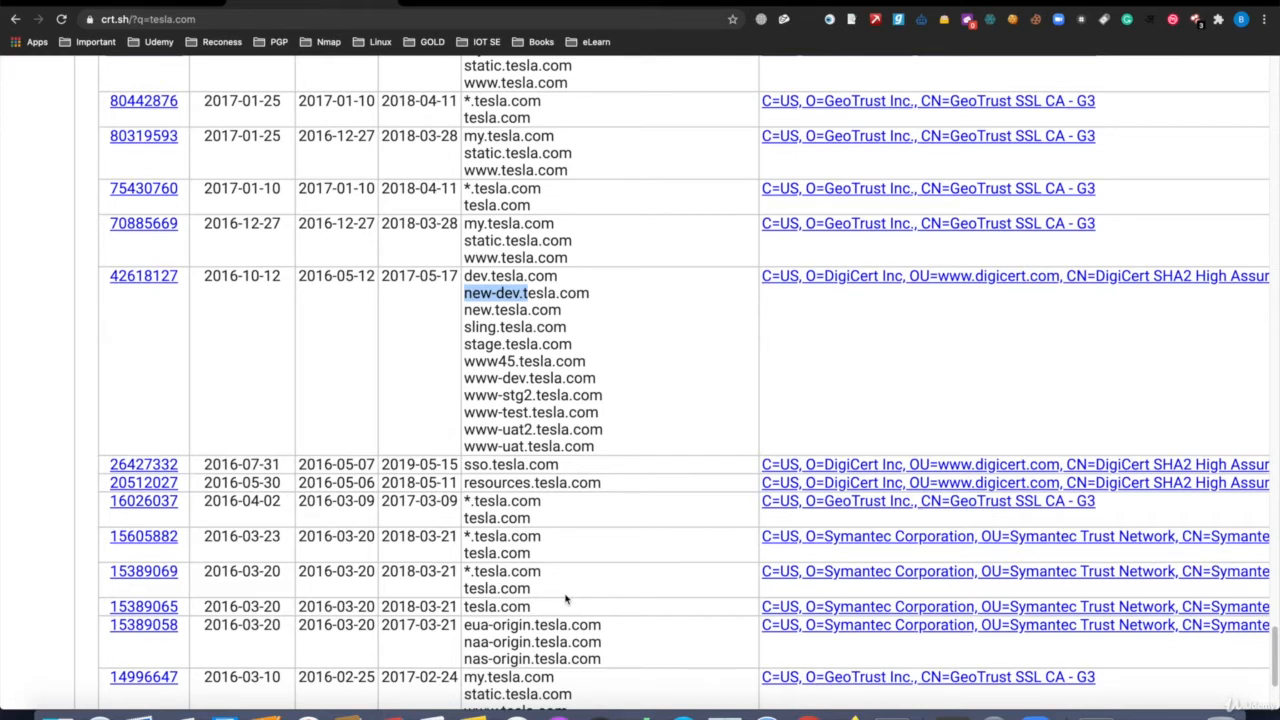
Step: Examine the oldest tesla.com certificates, logged from April back to February 2016, and look back over the entries up to the most recent ones
click(537, 535)
scroll(537, 533, down, 5)
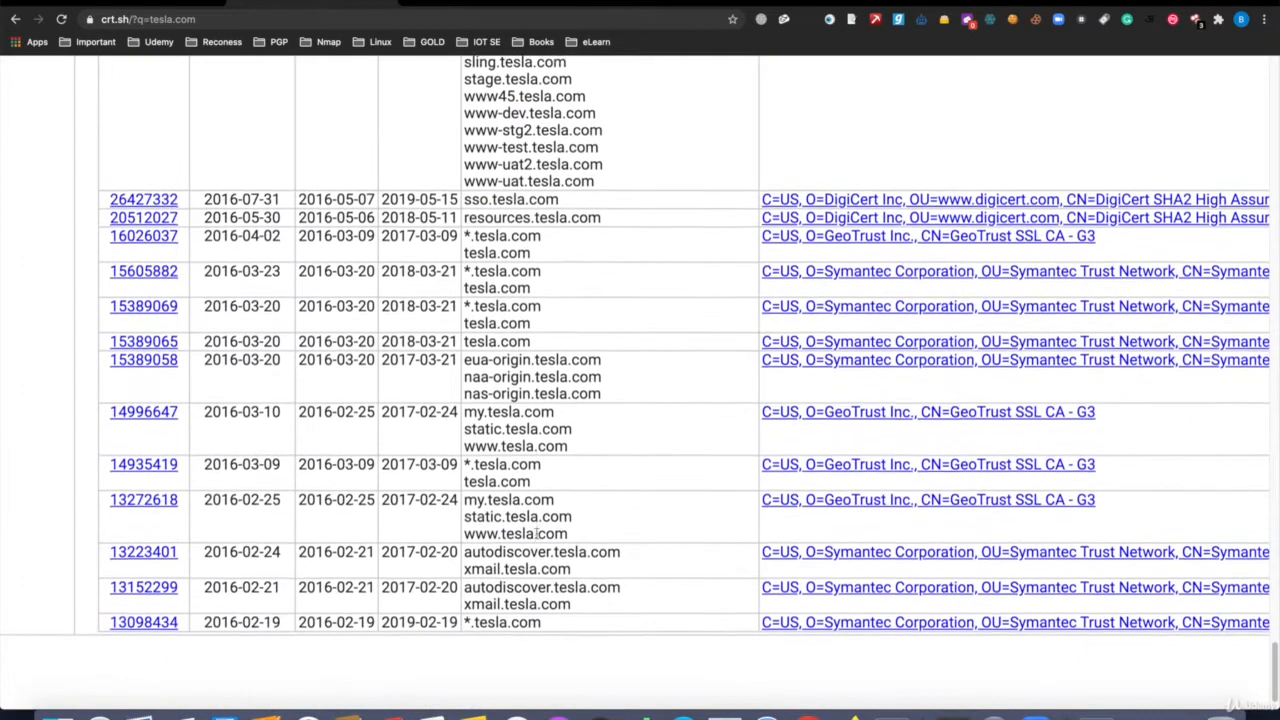
scroll(537, 535, down, 1)
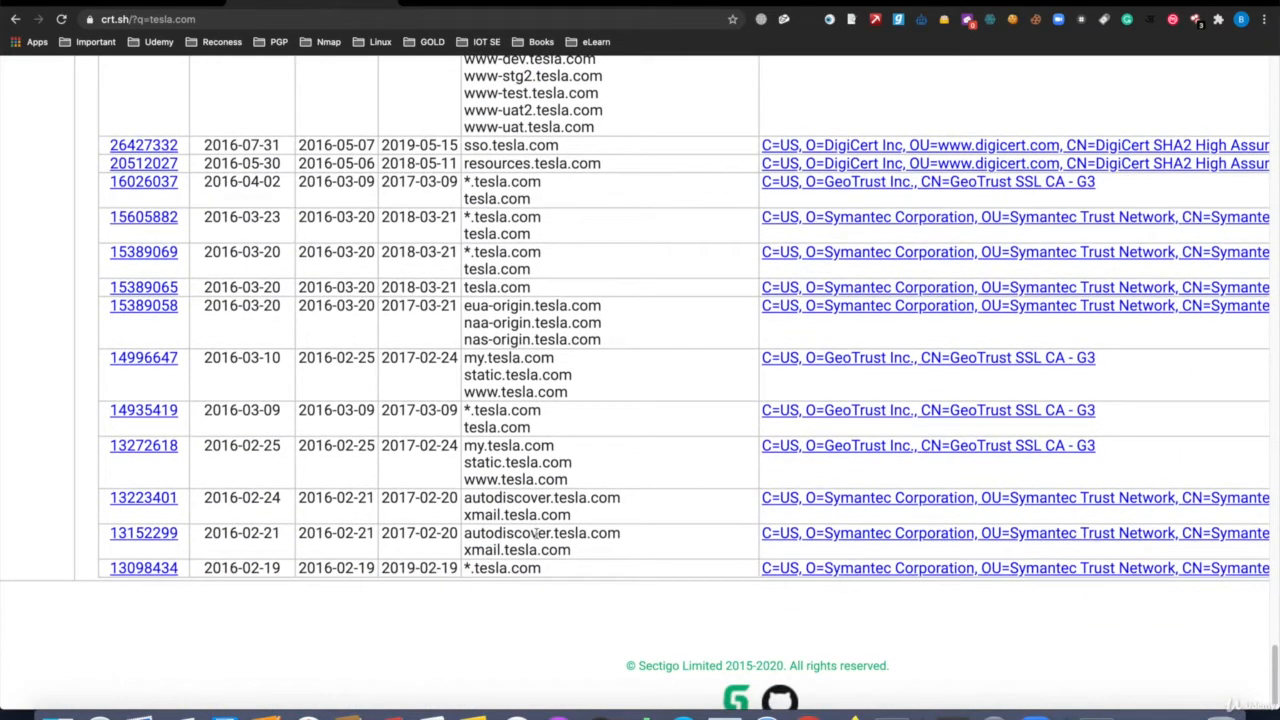
scroll(492, 508, up, 1)
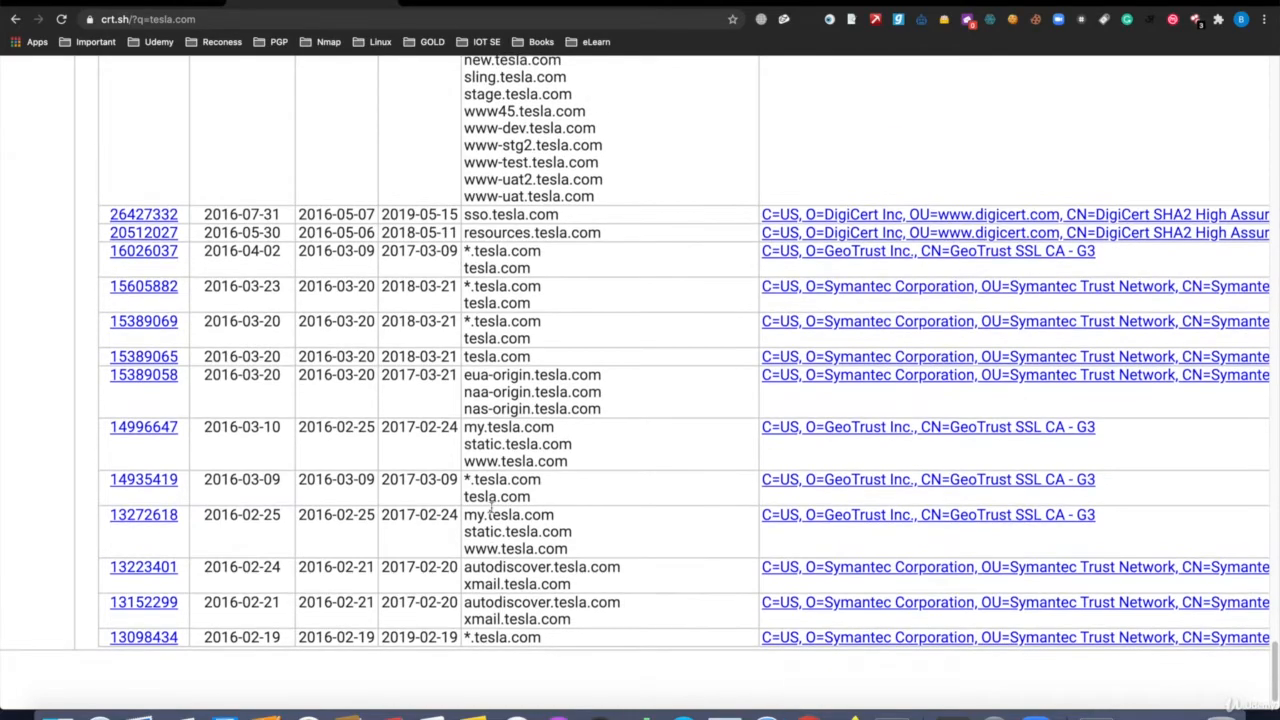
scroll(492, 508, up, 5)
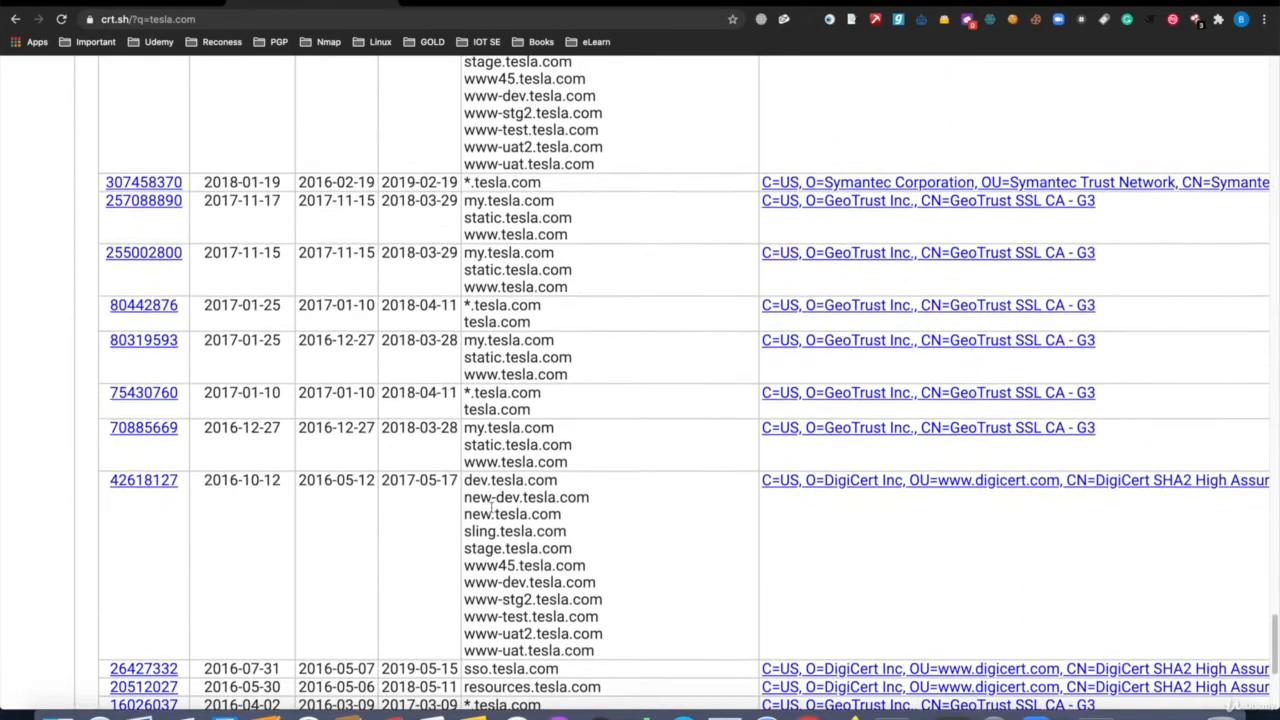
scroll(492, 508, up, 5)
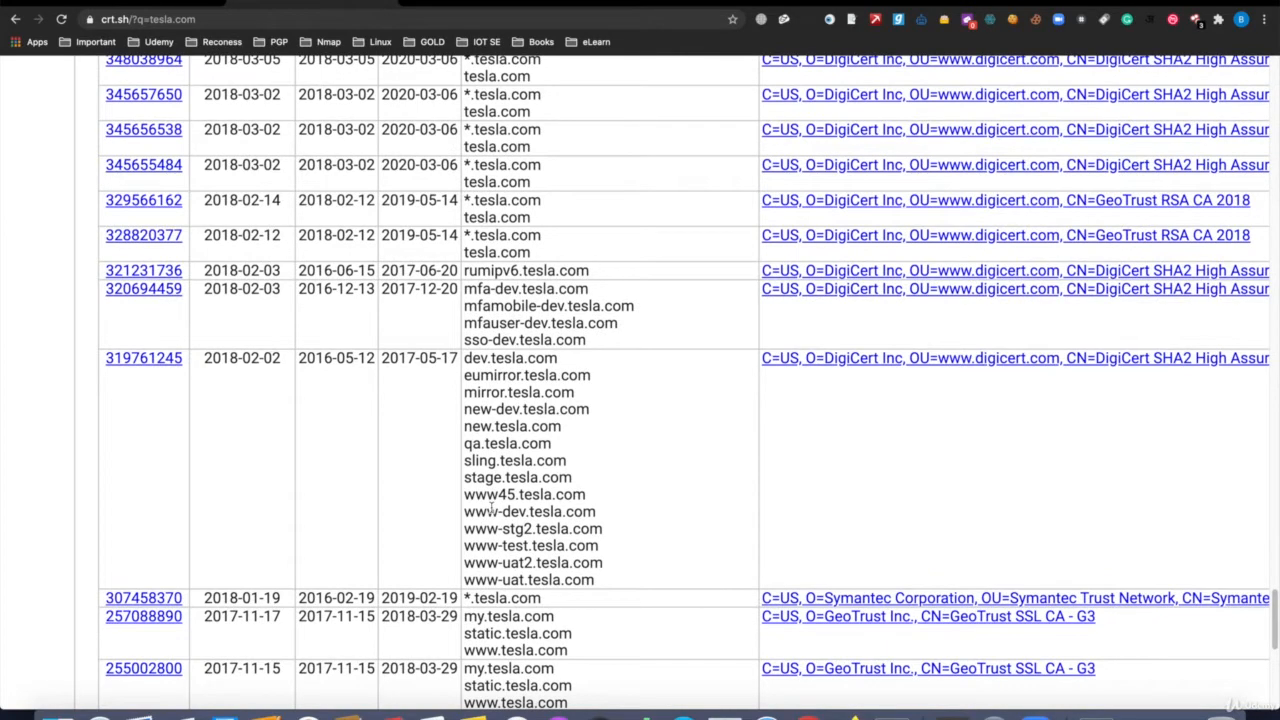
scroll(492, 508, up, 1)
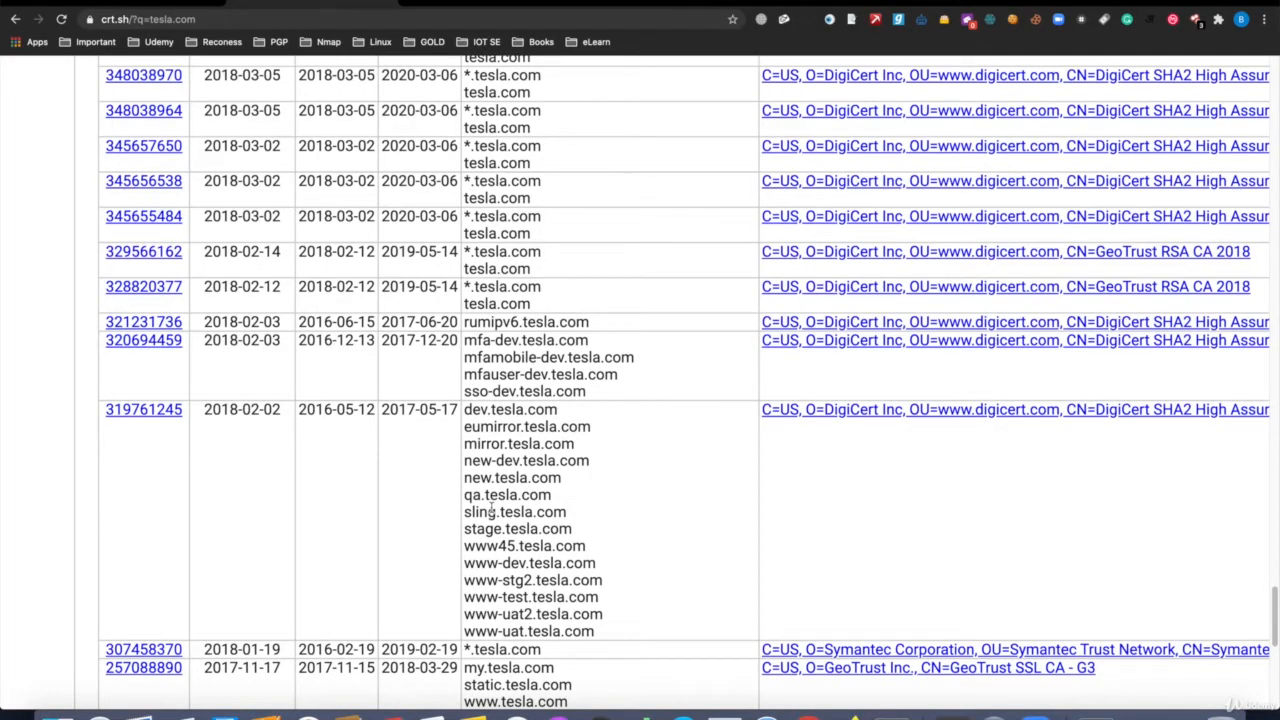
scroll(492, 508, up, 20)
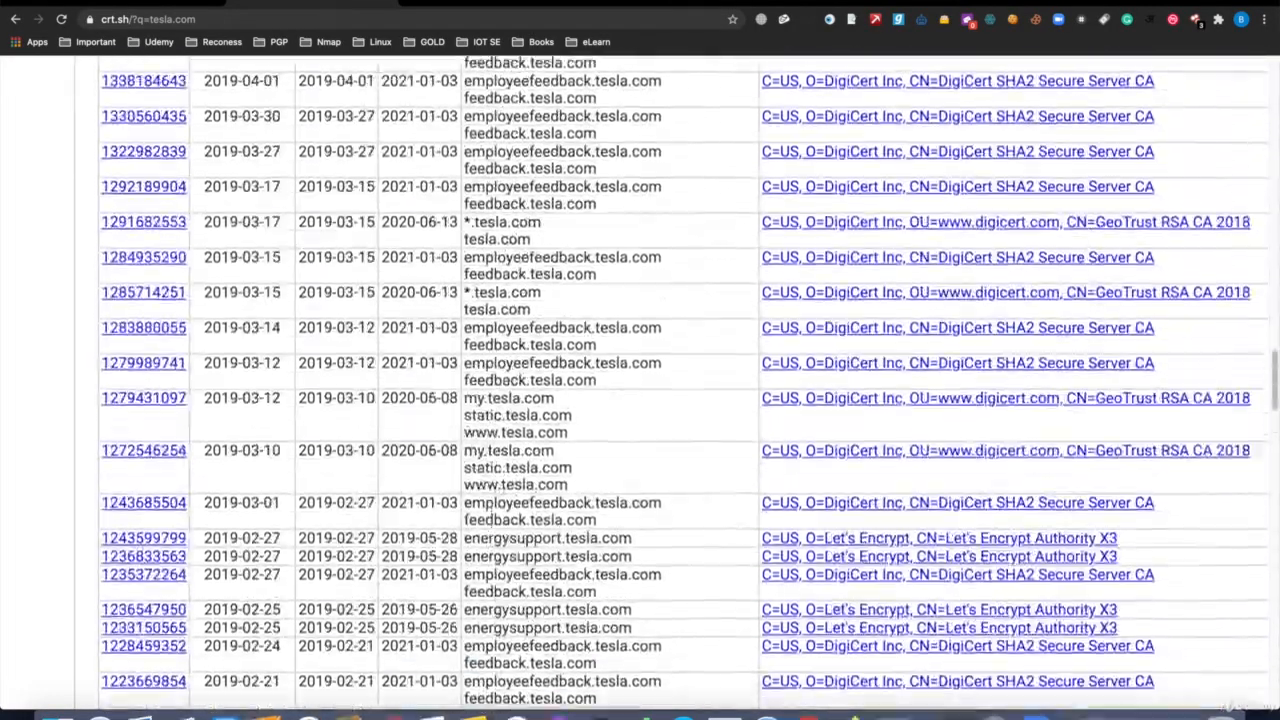
scroll(476, 368, up, 20)
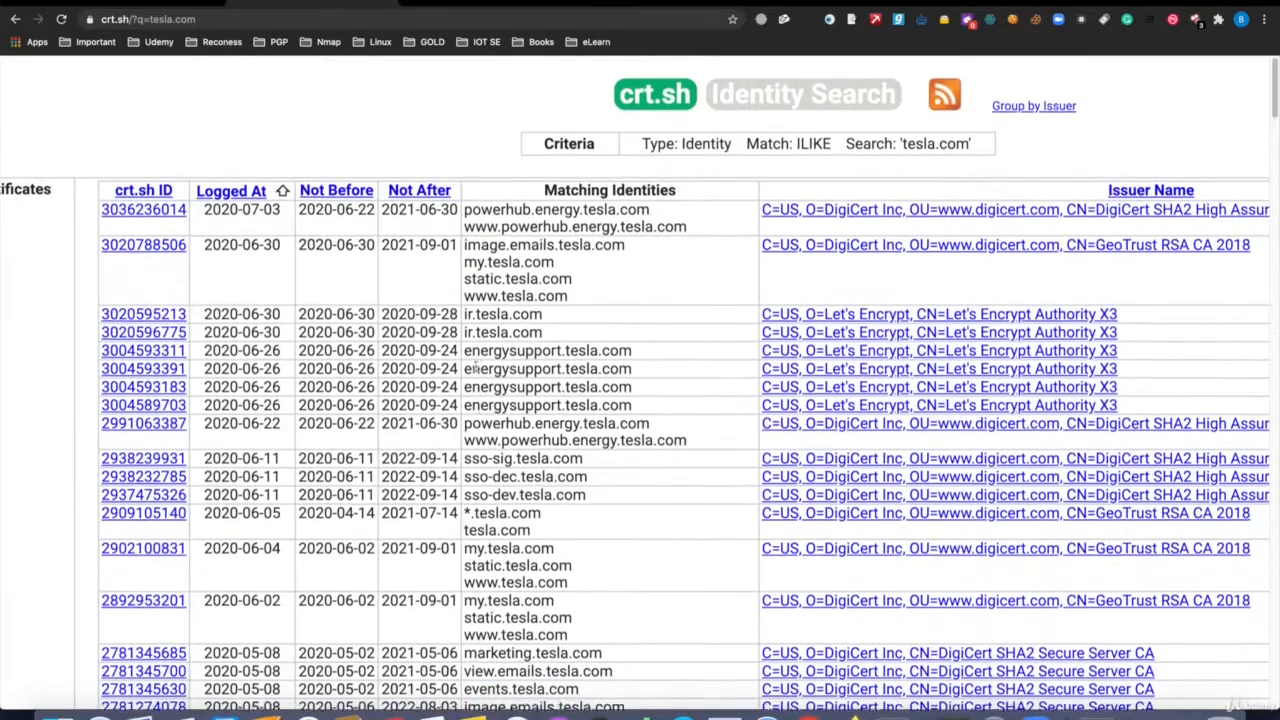
Step: Search the certificate logs for paypal.com in place of tesla.com
key(ctrl+minus)
key(ctrl+minus)
key(ctrl+minus)
key(ctrl+minus)
key(ctrl+minus)
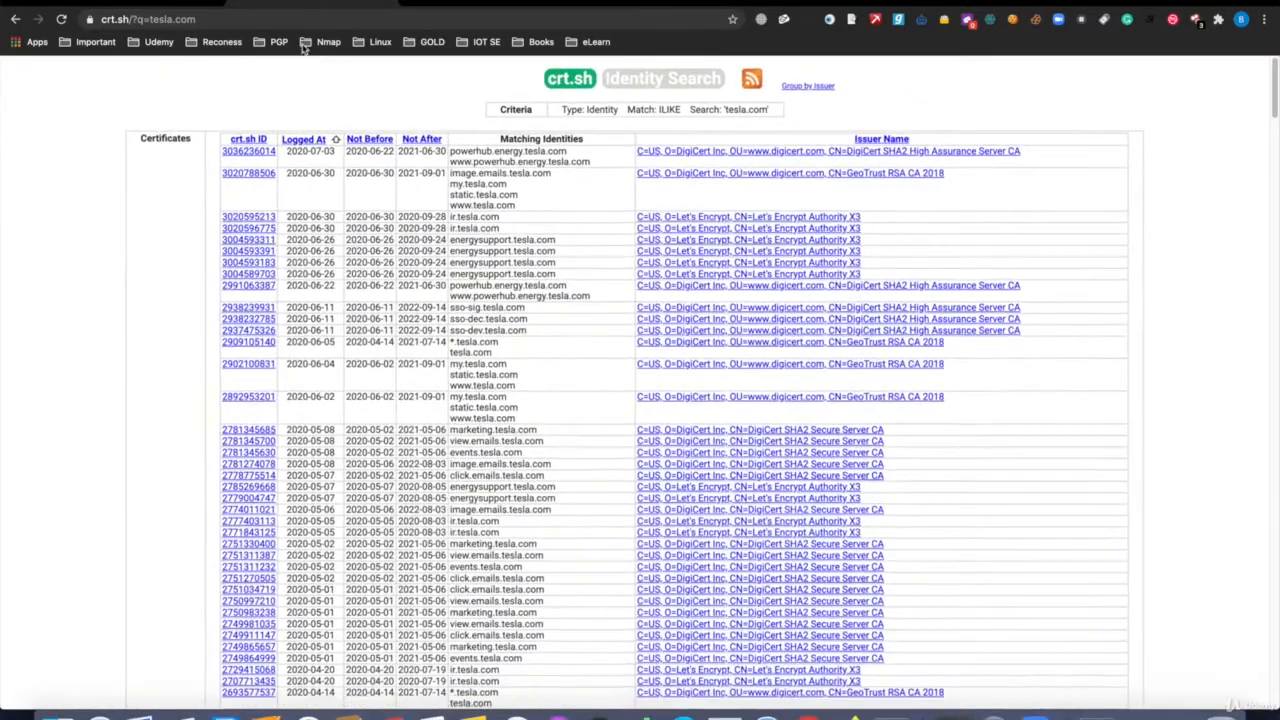
click(150, 19)
double_click(199, 19)
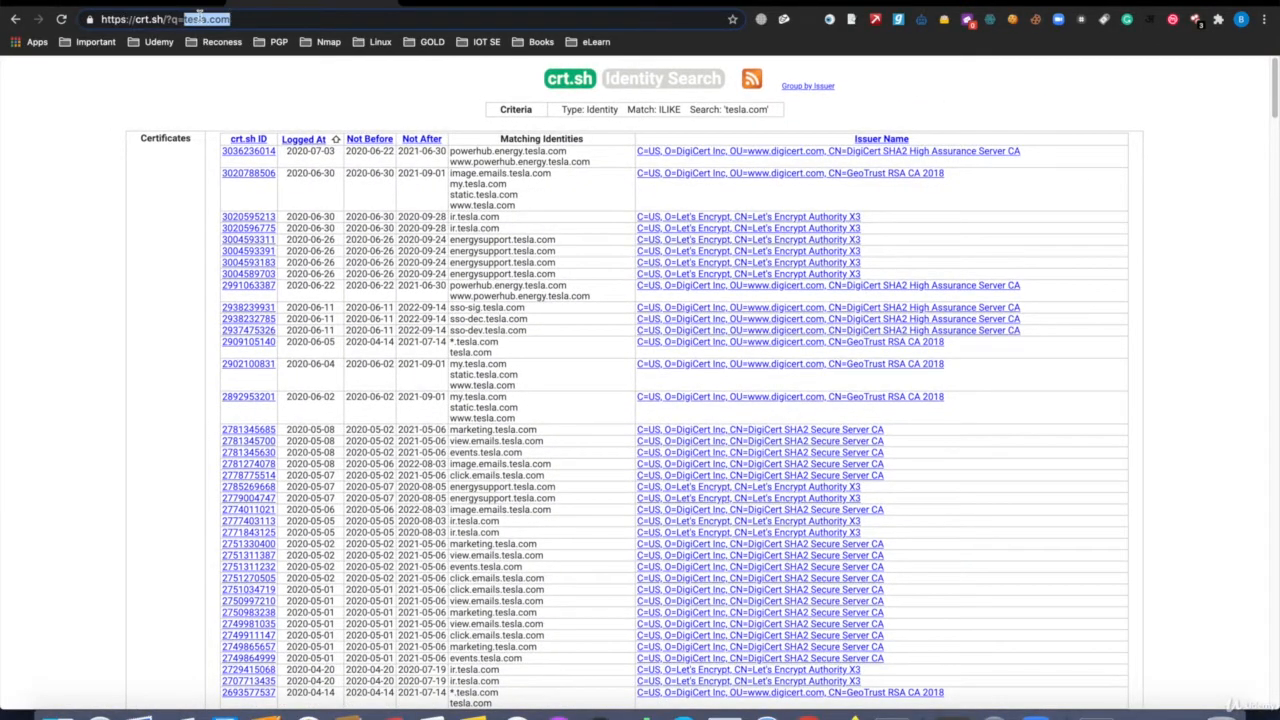
text(pay)
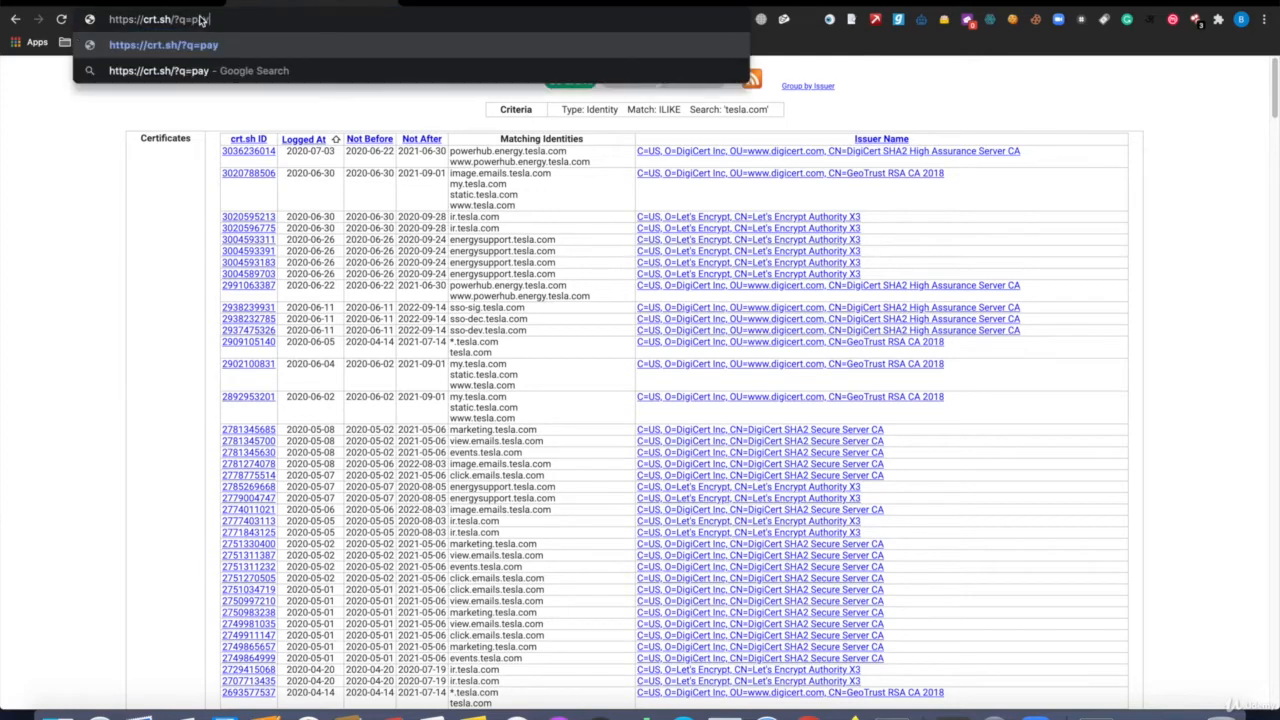
text(pal.com)
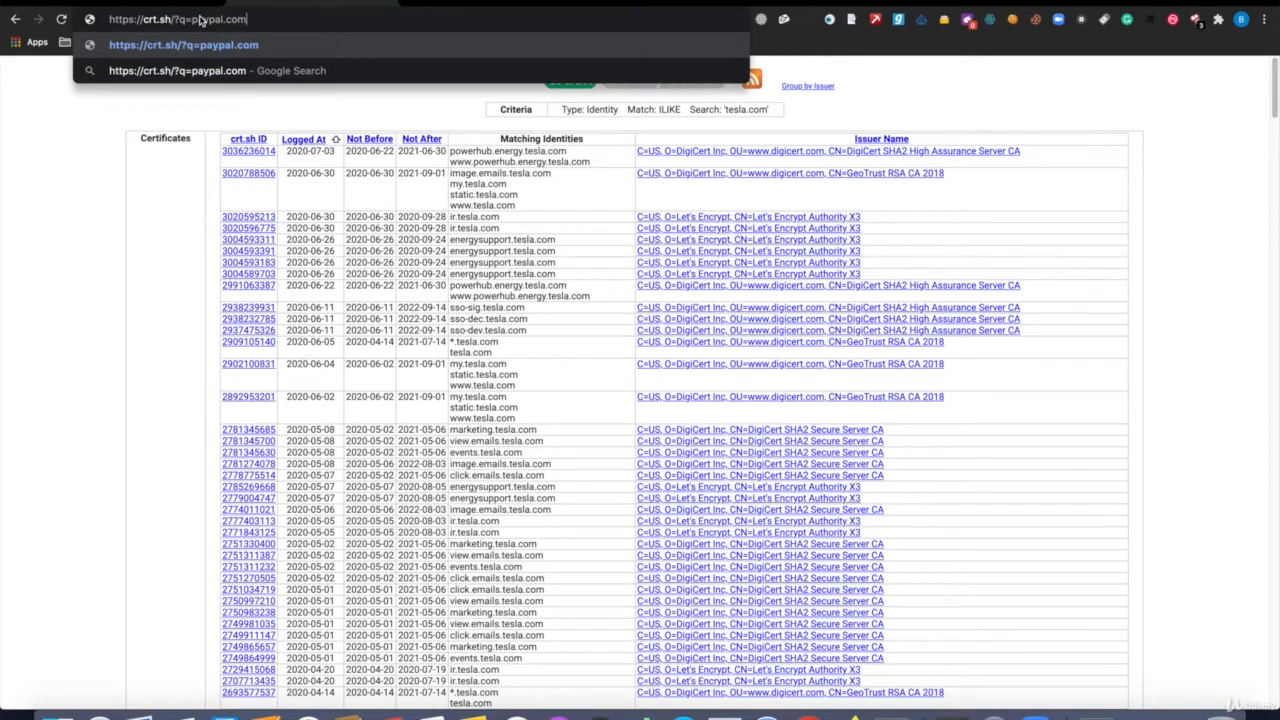
key(Return)
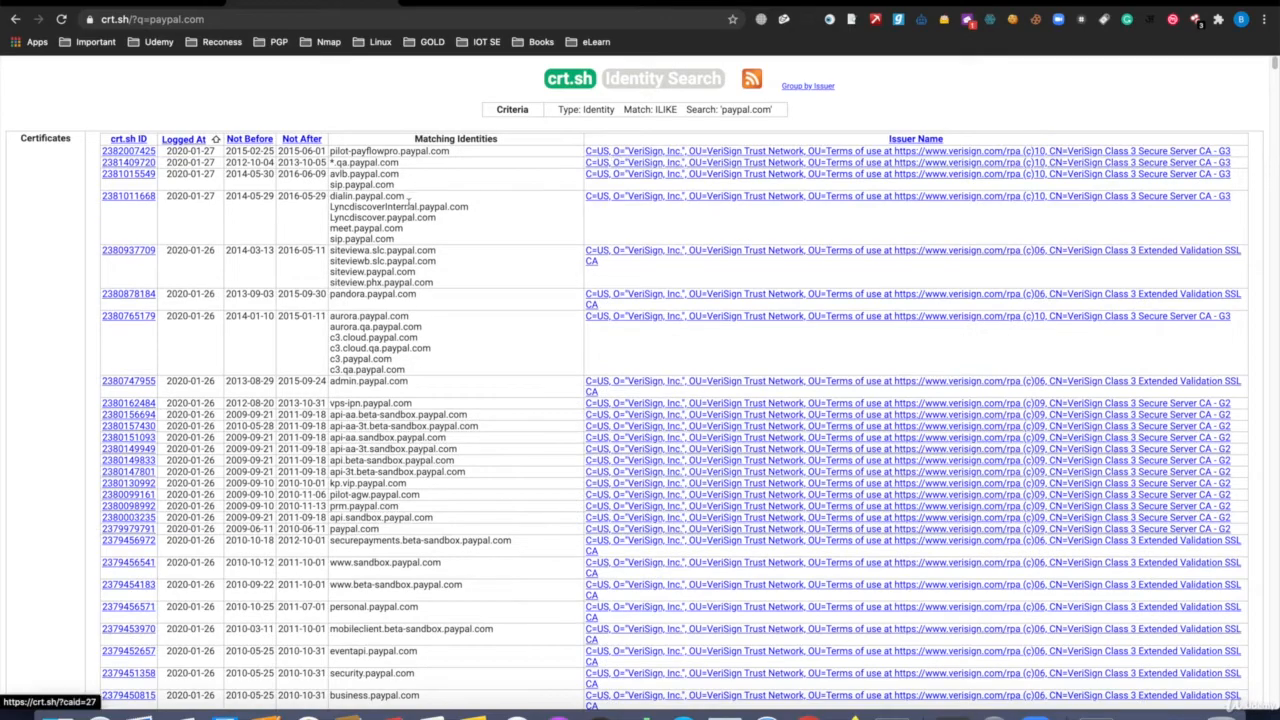
Step: Look through the matching identities of the paypal.com certificates logged on 2020-01-27 and 2020-01-26
scroll(362, 172, down, 1)
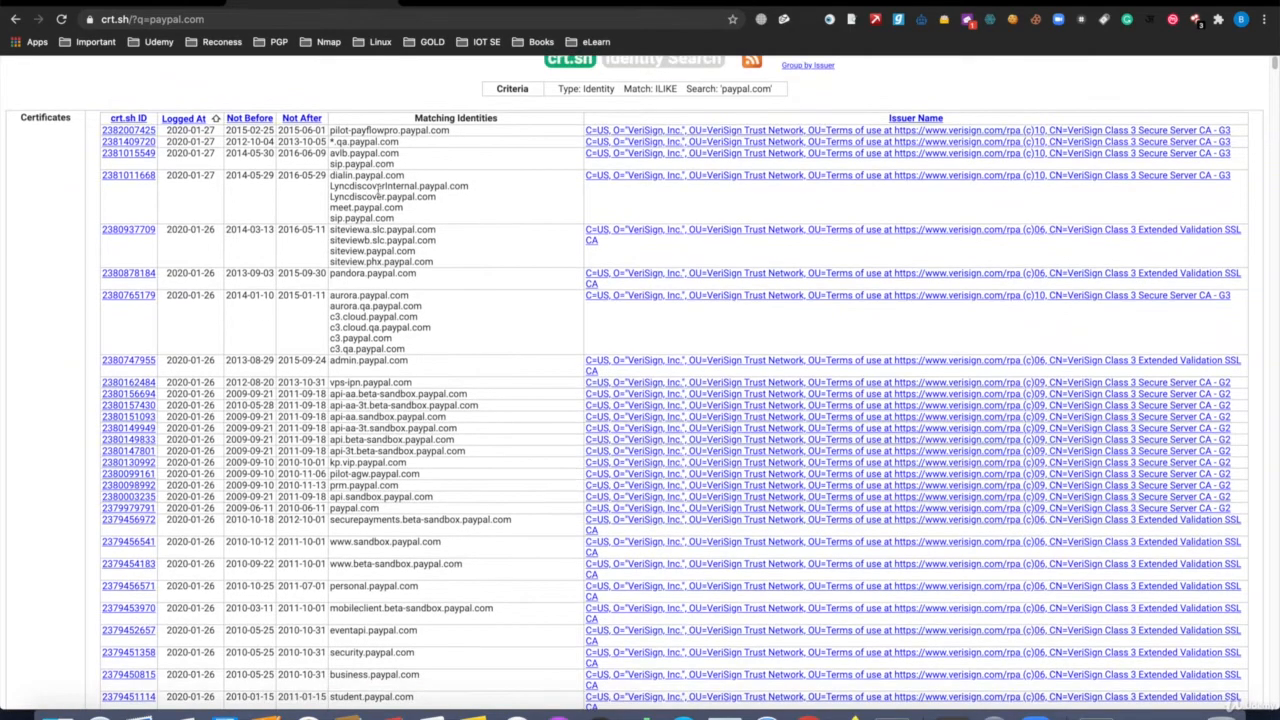
scroll(1135, 105, down, 6)
scroll(474, 254, down, 2)
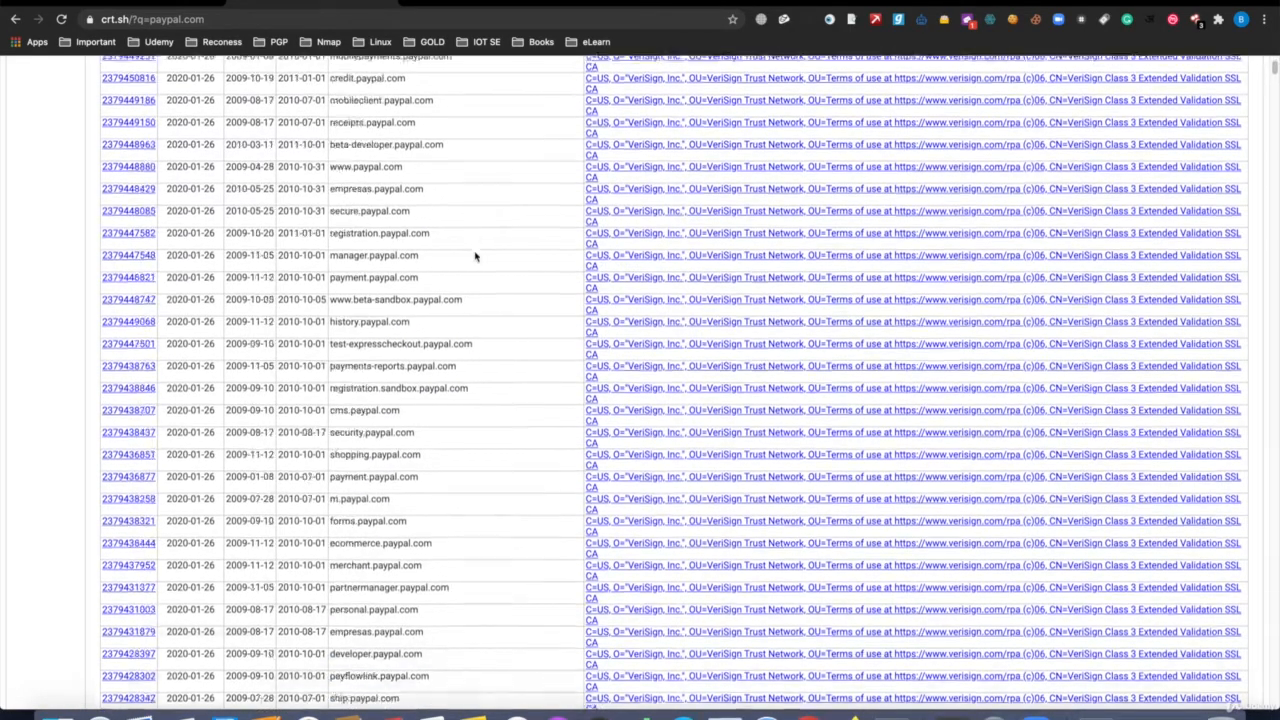
scroll(476, 257, up, 2)
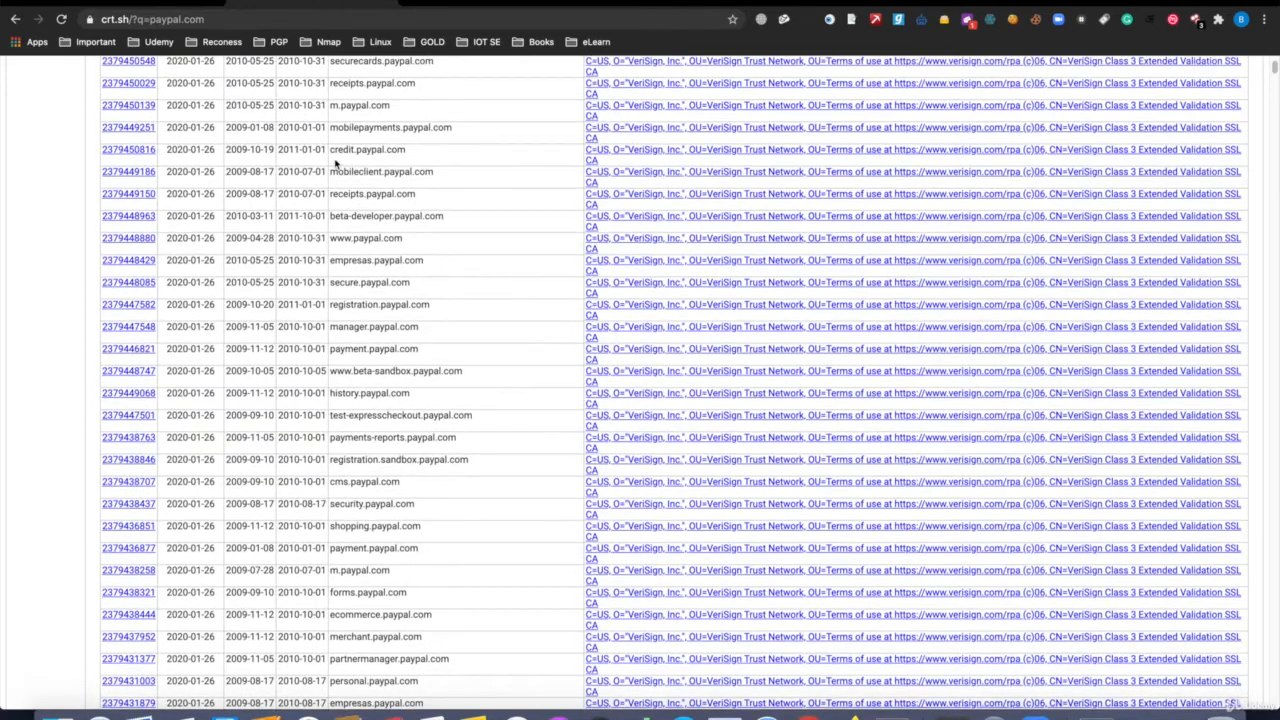
scroll(340, 170, up, 2)
scroll(350, 115, up, 2)
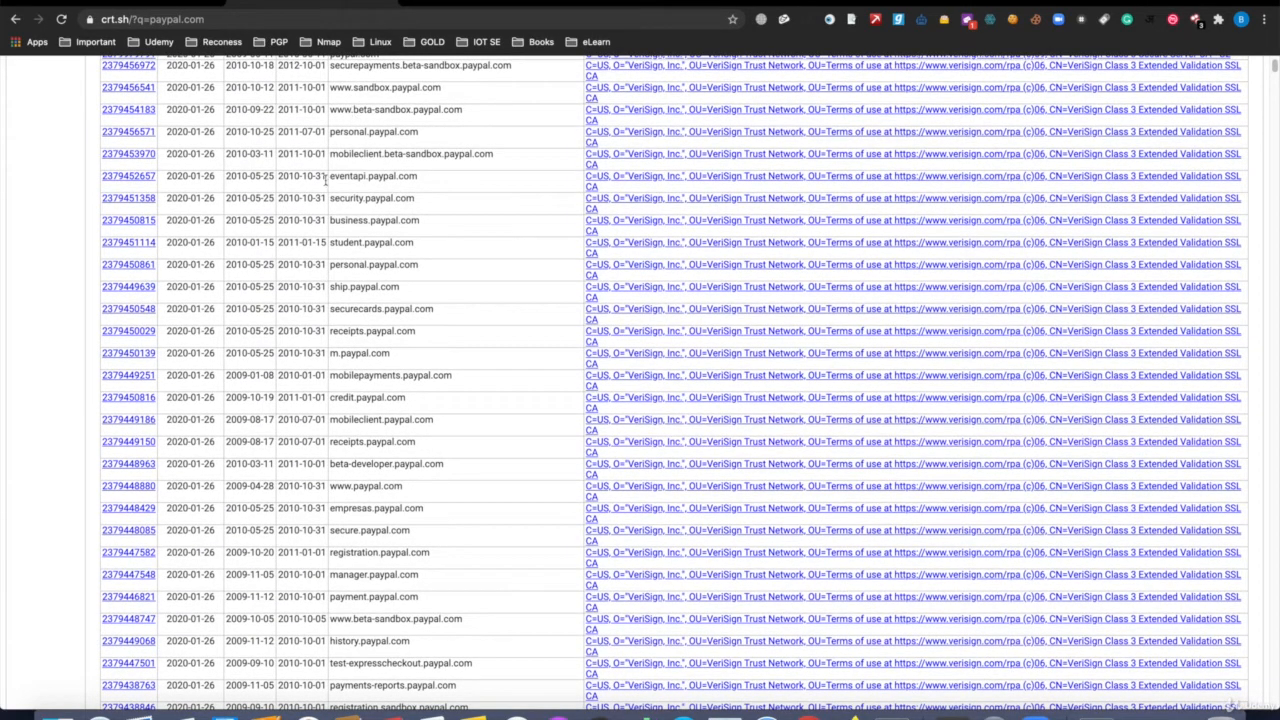
Step: Examine individual paypal.com subdomains among the 2020-01-26 entries, including payment, cms, forms and ecommerce
drag(327, 180, 370, 331)
drag(336, 370, 410, 465)
scroll(383, 371, down, 1)
scroll(345, 438, down, 2)
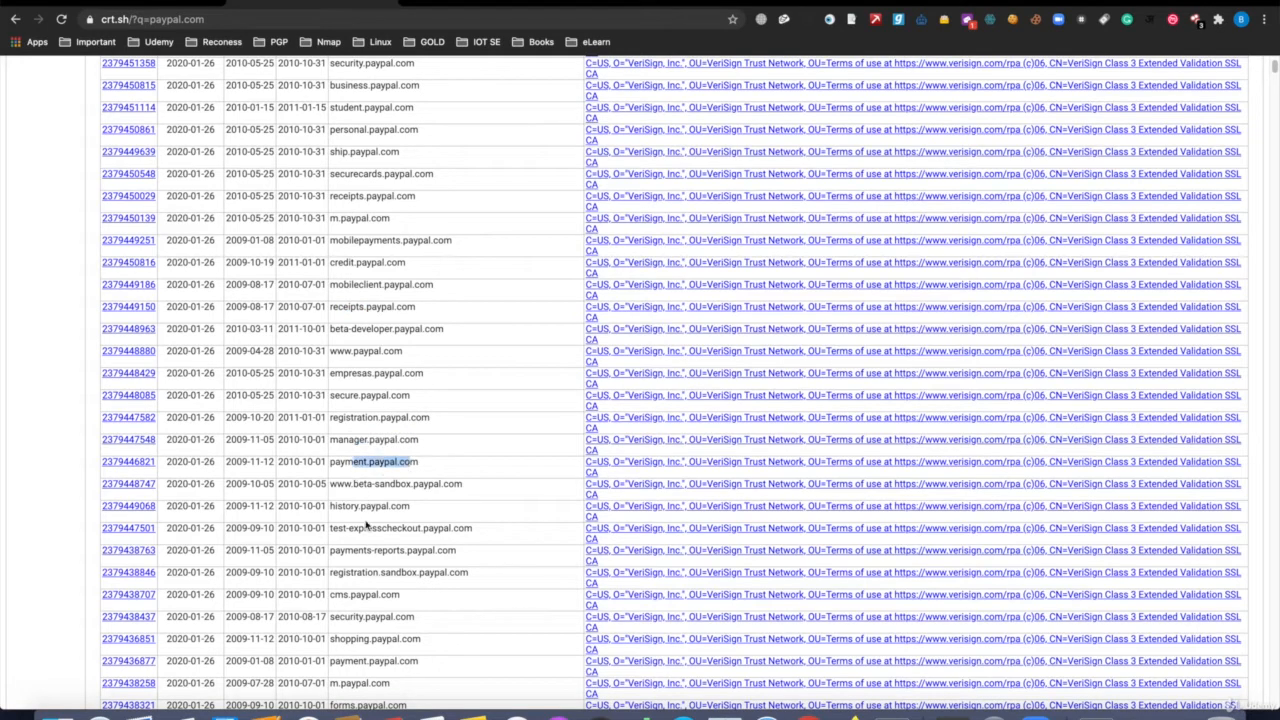
scroll(366, 524, down, 2)
drag(336, 496, 404, 500)
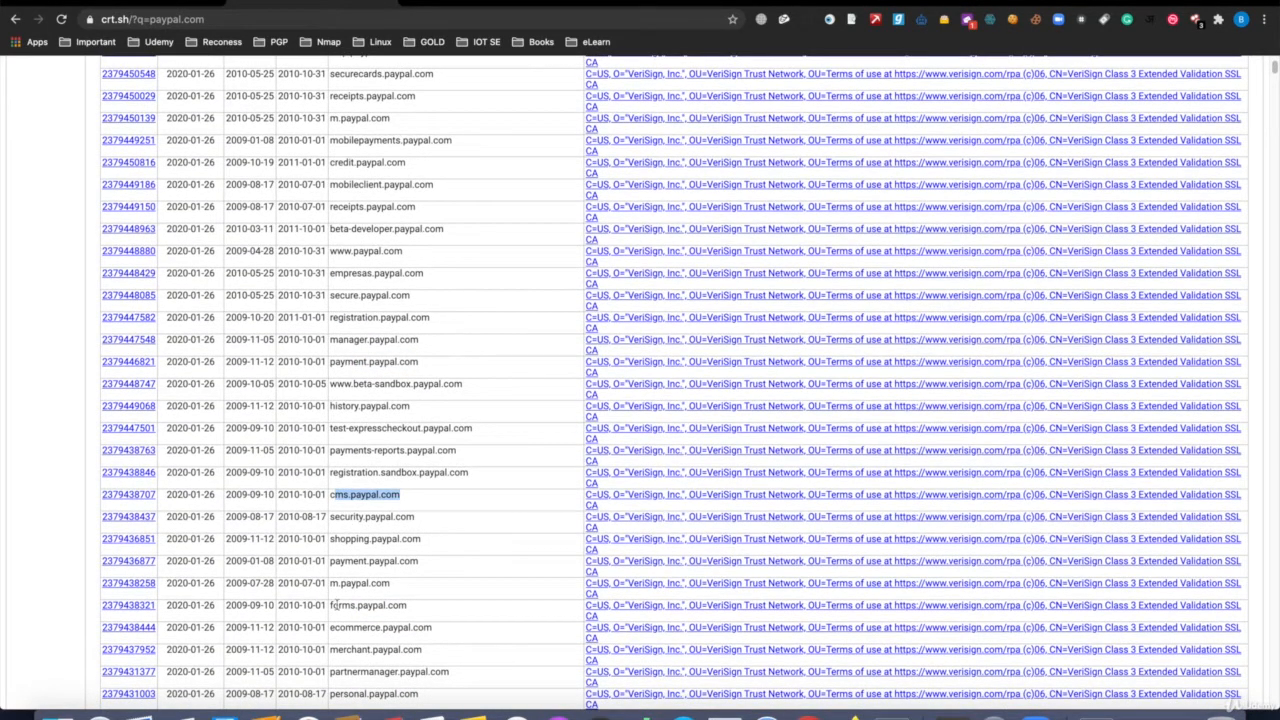
drag(337, 605, 432, 645)
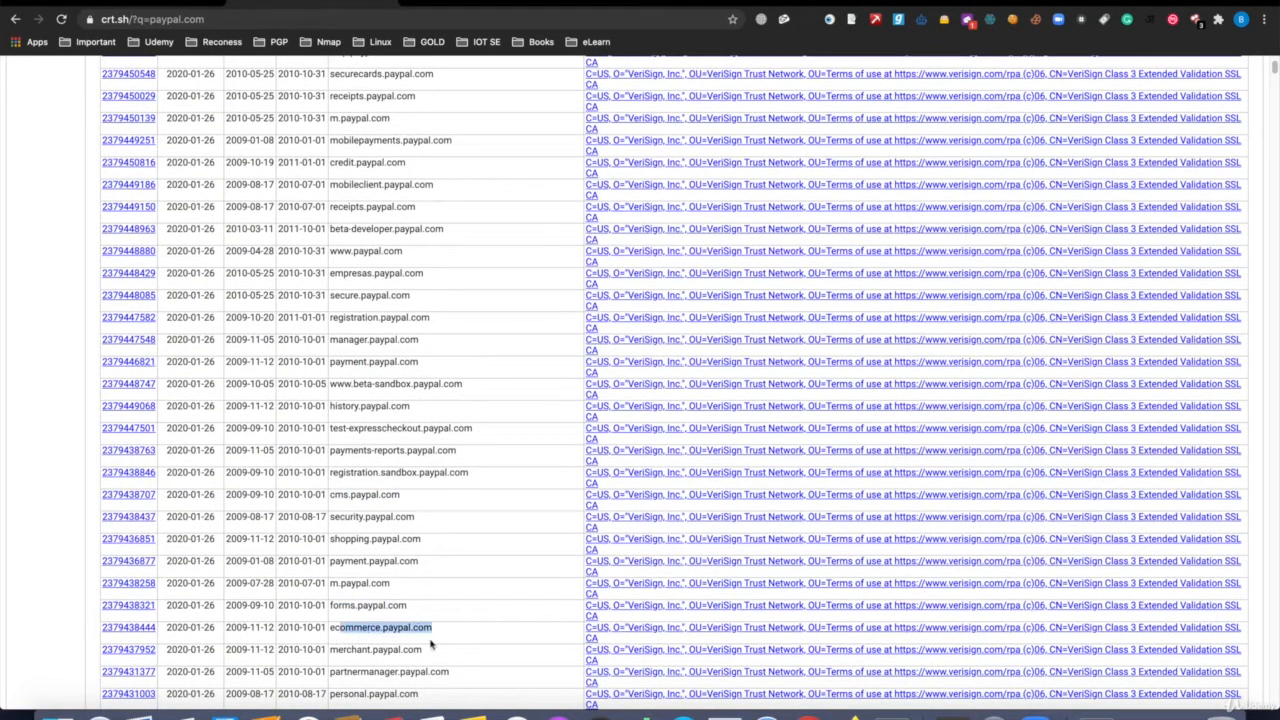
Step: Look through the staging and QA subdomains in the paypal.com certificates logged in 2019, then return to the start of the results
scroll(431, 645, down, 15)
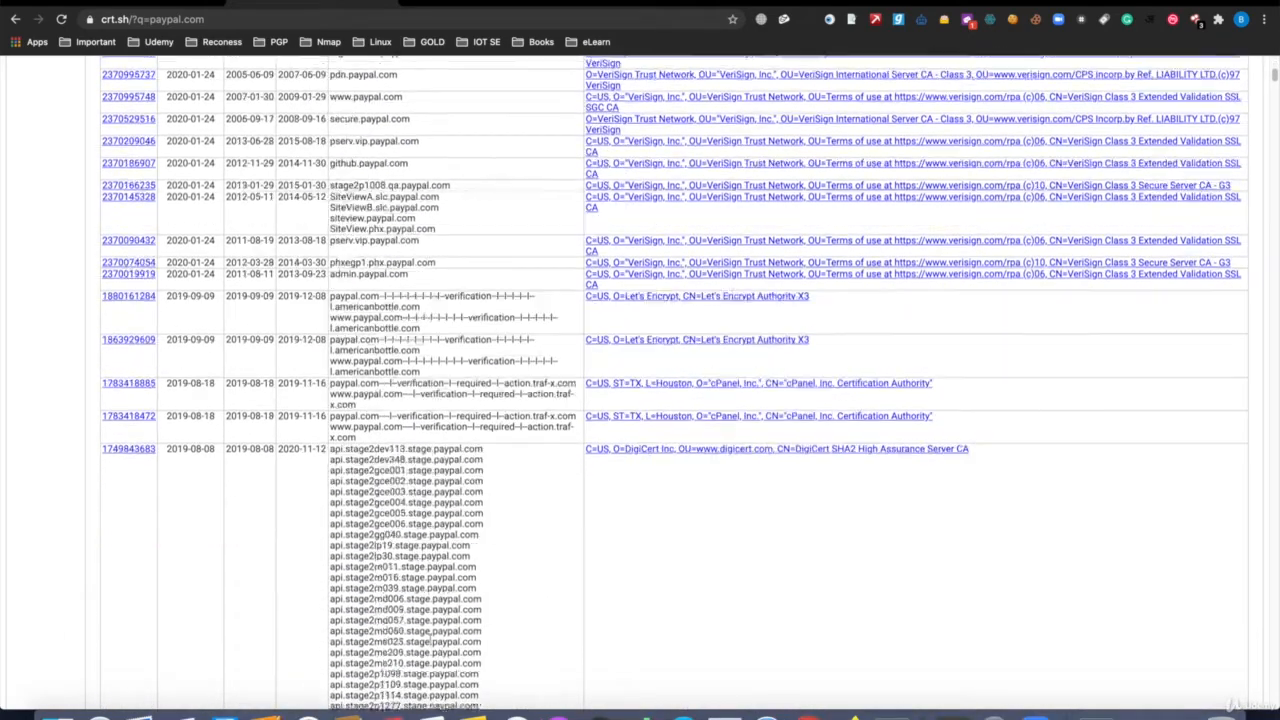
scroll(440, 635, down, 15)
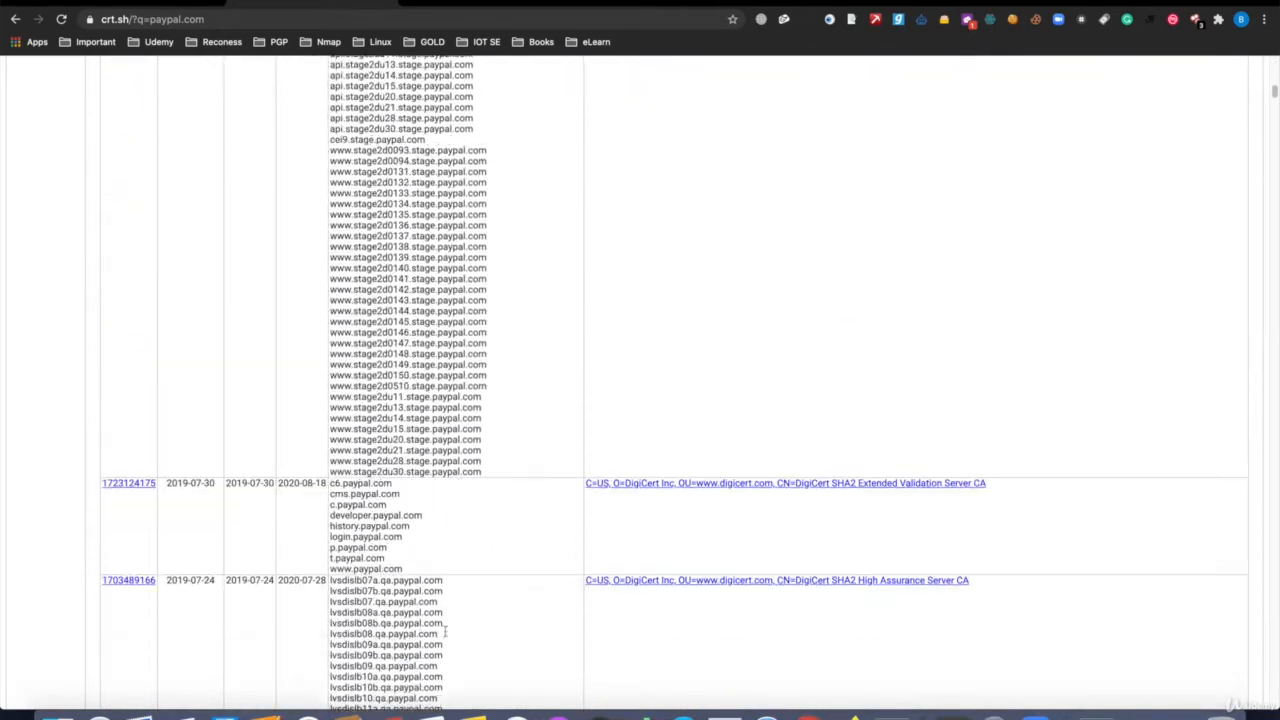
scroll(1275, 133, down, 5)
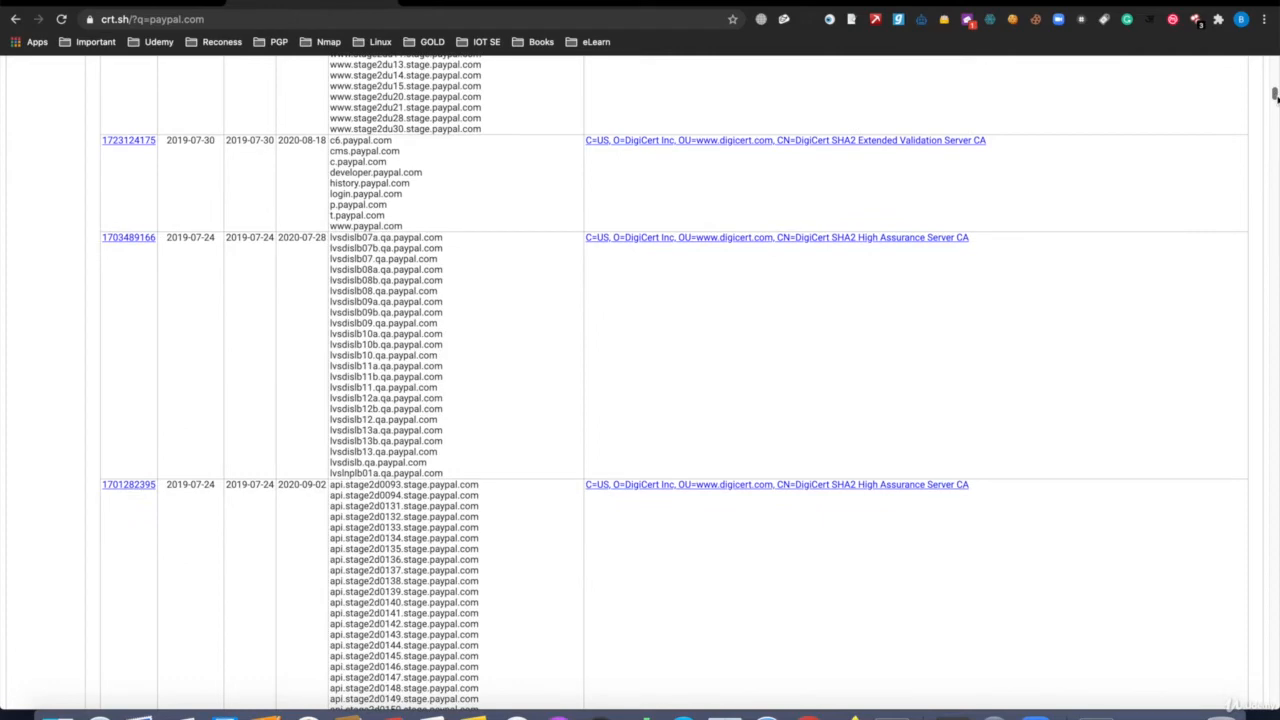
drag(1275, 93, 1275, 130)
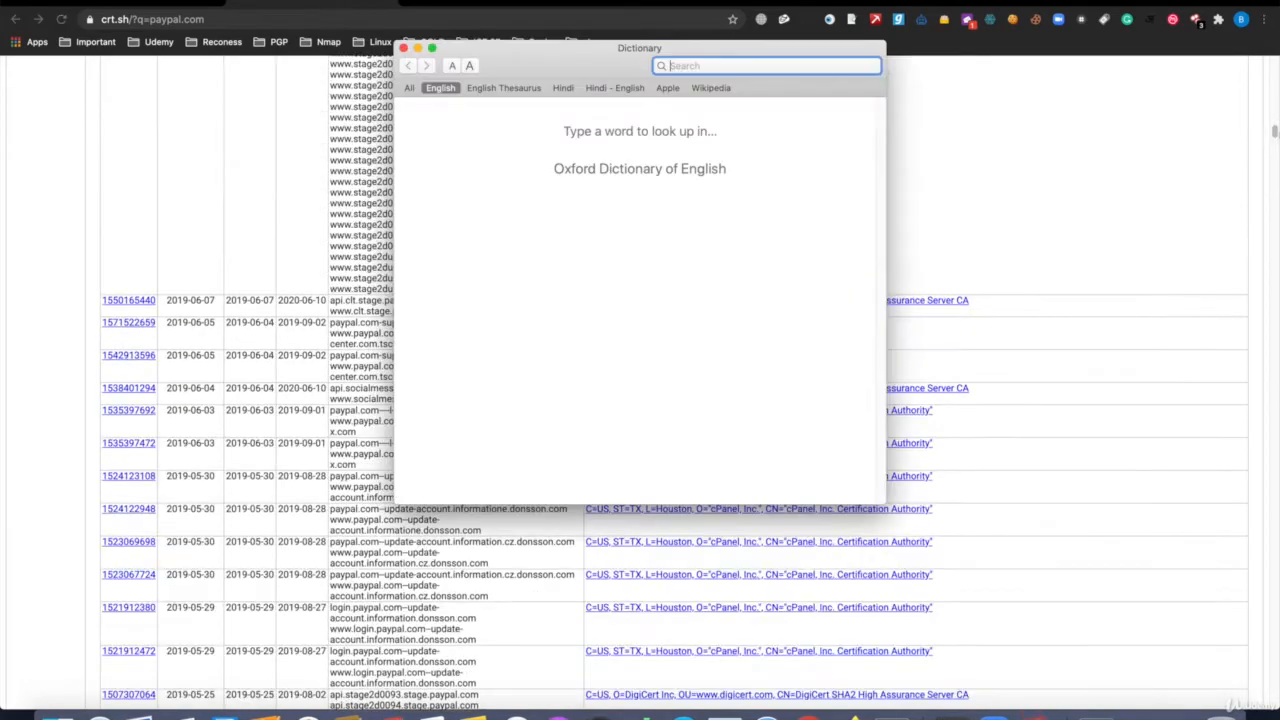
click(403, 48)
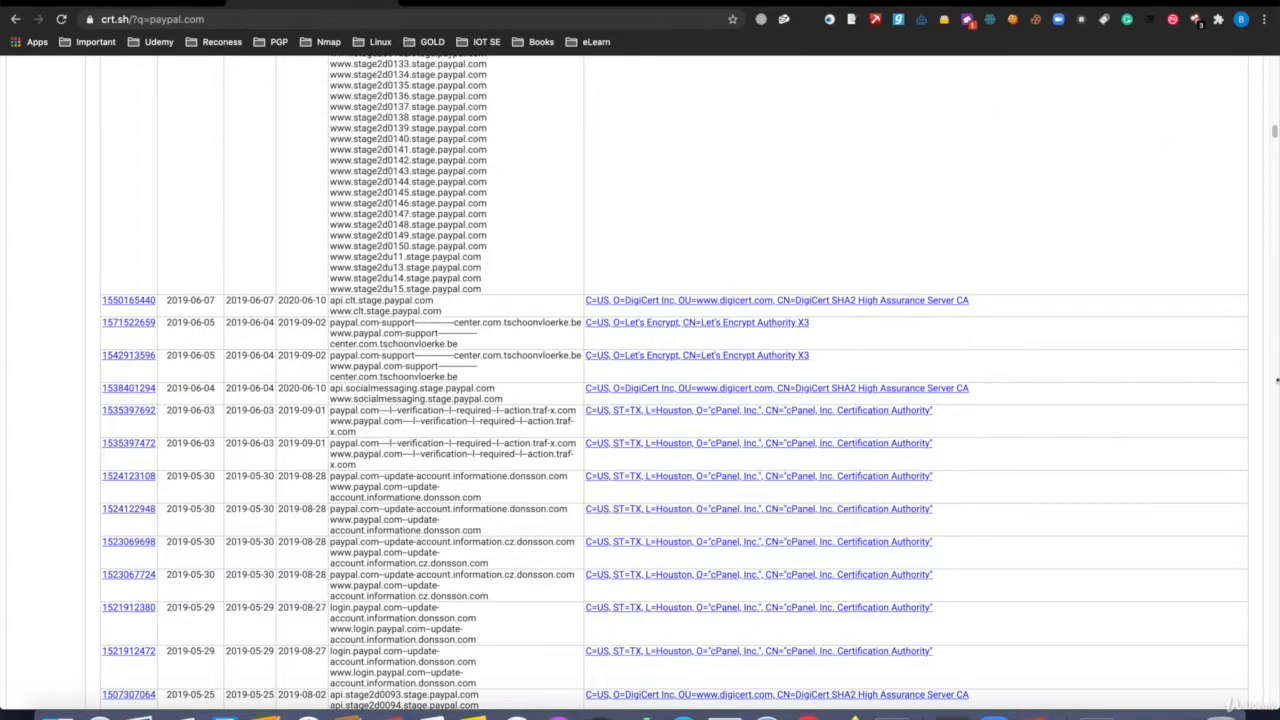
drag(1274, 132, 1274, 62)
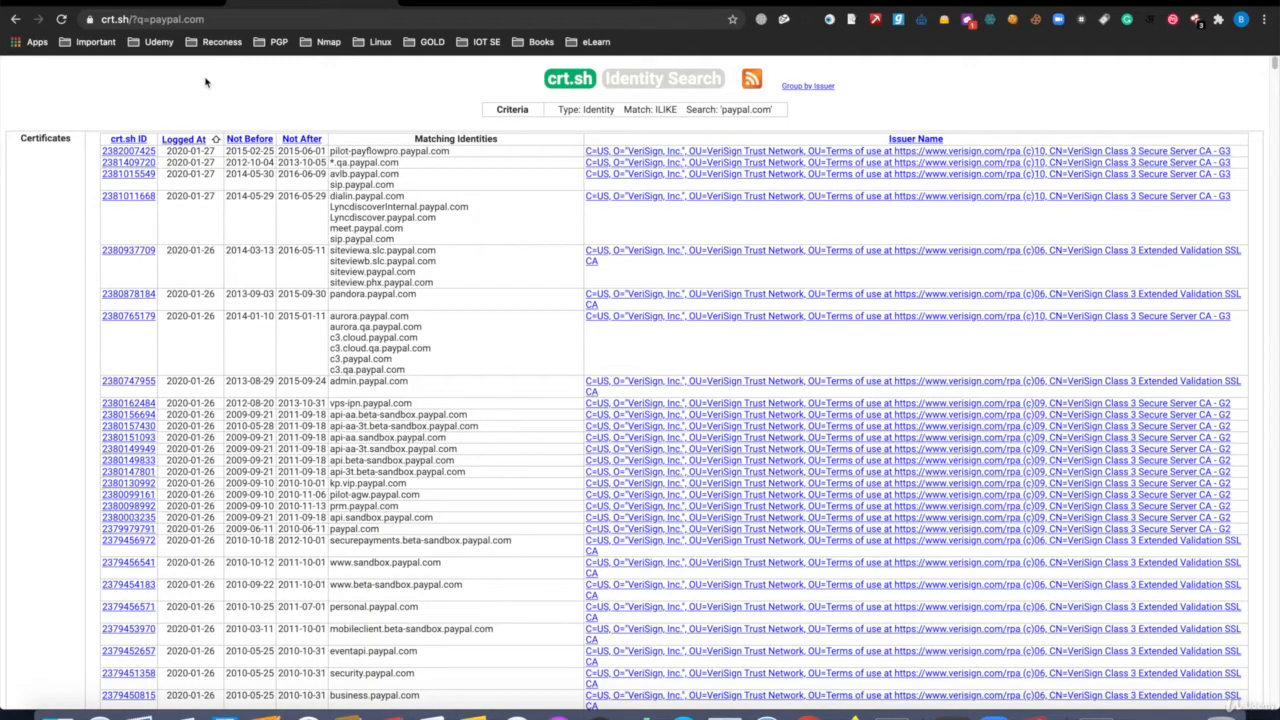
Step: Copy the entire contents of the paypal.com certificate results page
triple_click(411, 146)
click(395, 149)
key(super+a)
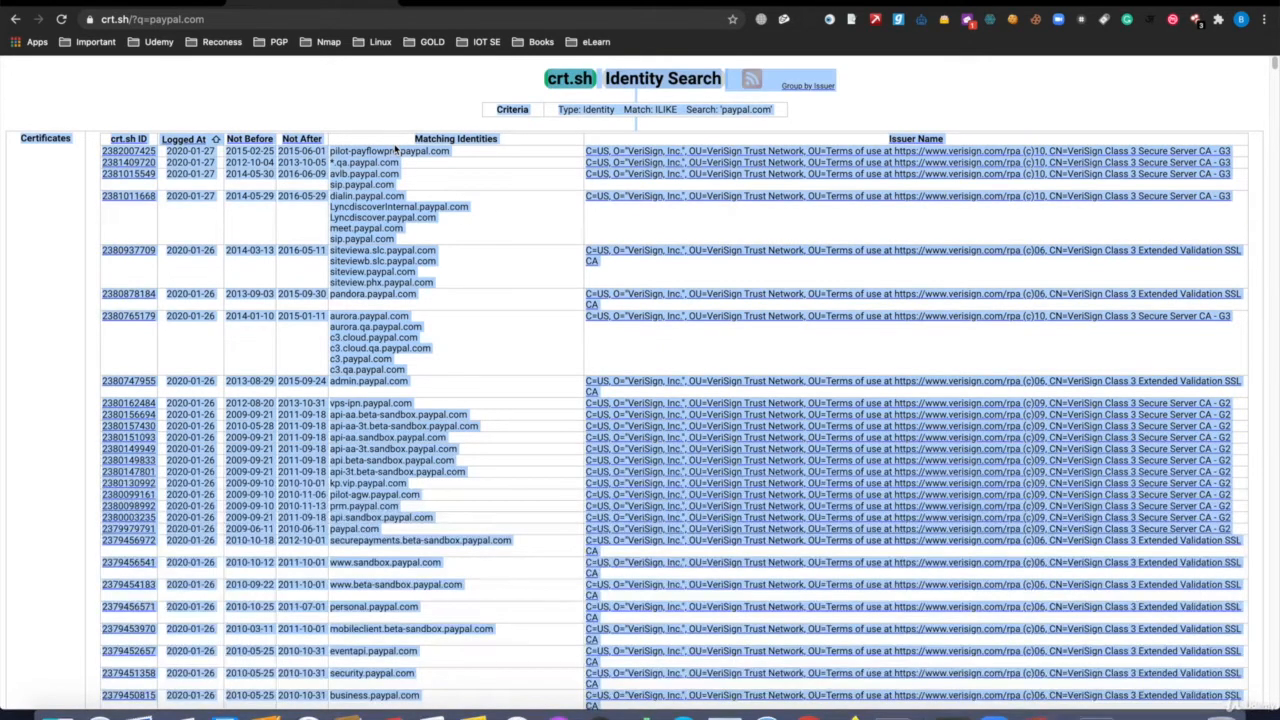
click(543, 320)
scroll(477, 355, down, 15)
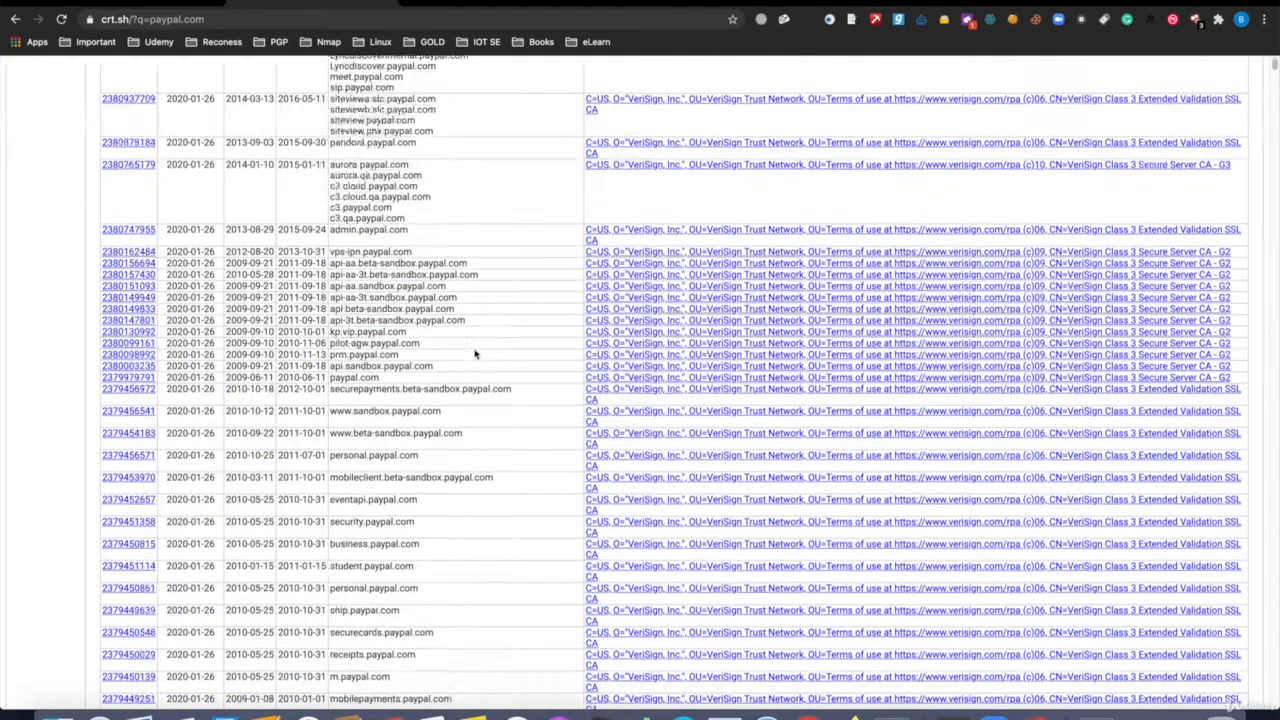
scroll(477, 355, up, 10)
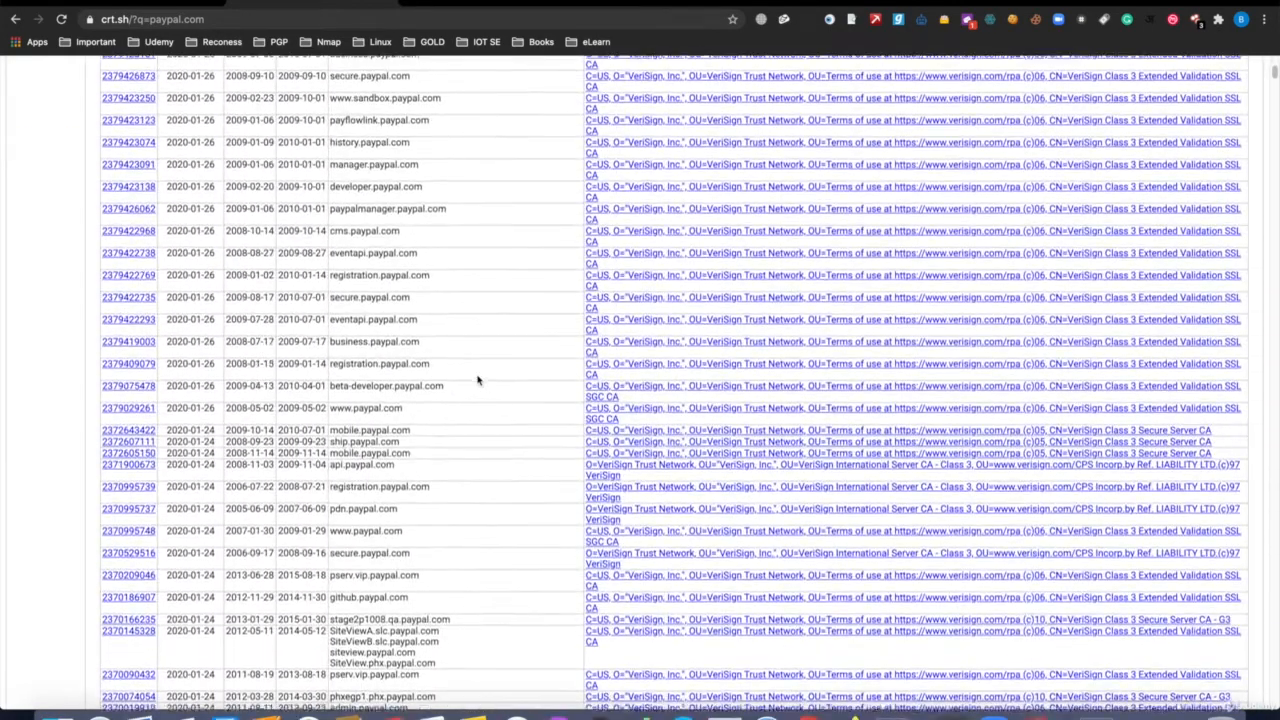
Step: Switch to Pages and paste the copied paypal.com certificate results into a blank document
key(super+space)
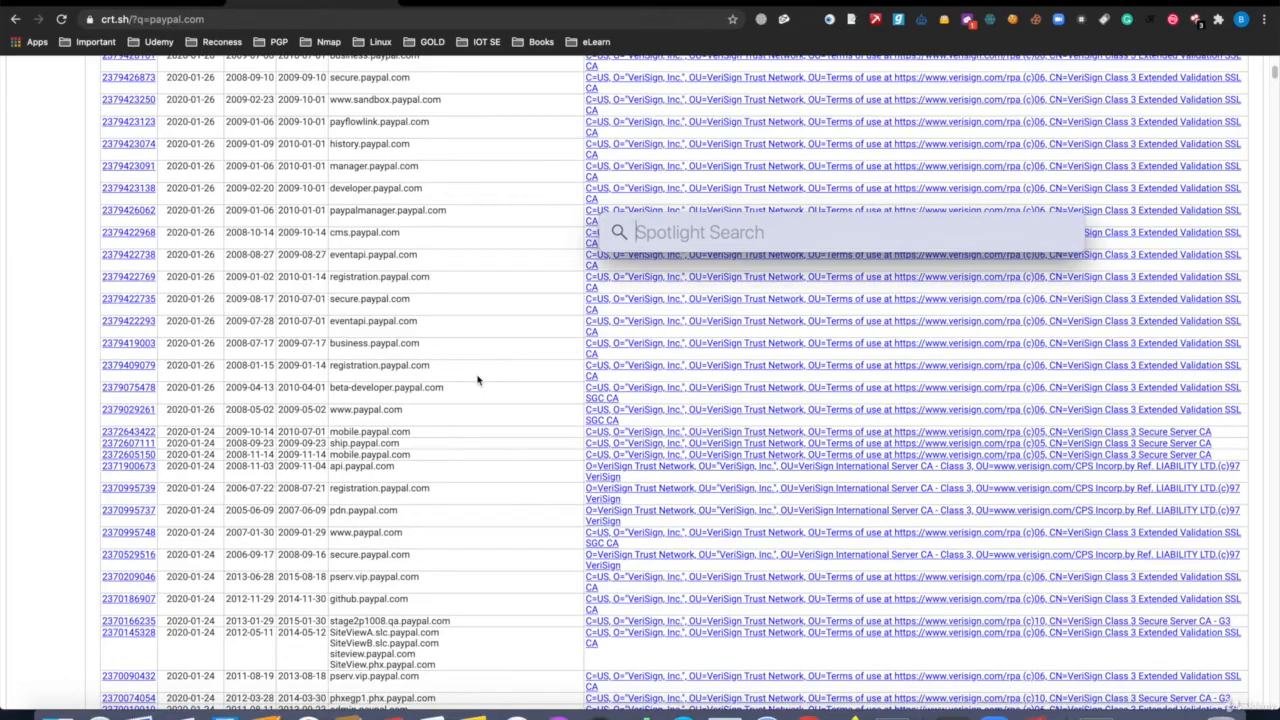
text(pages)
key(Return)
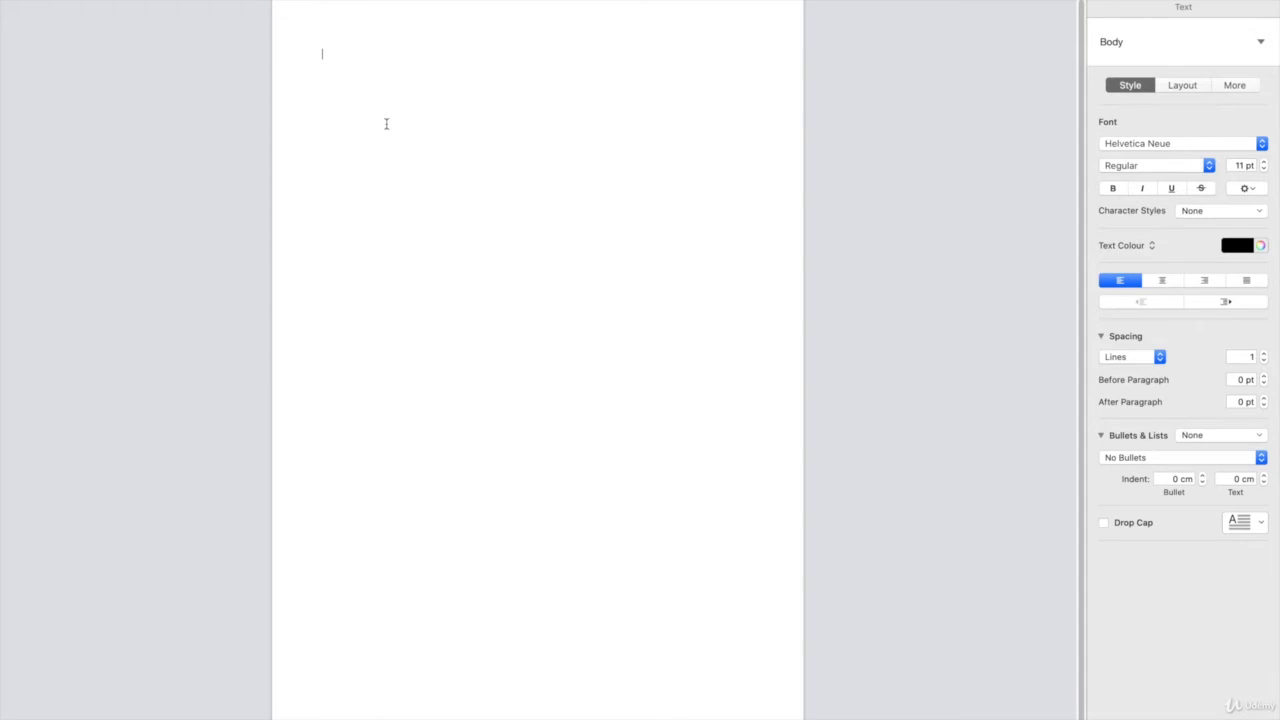
key(super+v)
Step: Look over the pasted certificate table and select the Criteria table at the start of the document
scroll(1027, 421, up, 15)
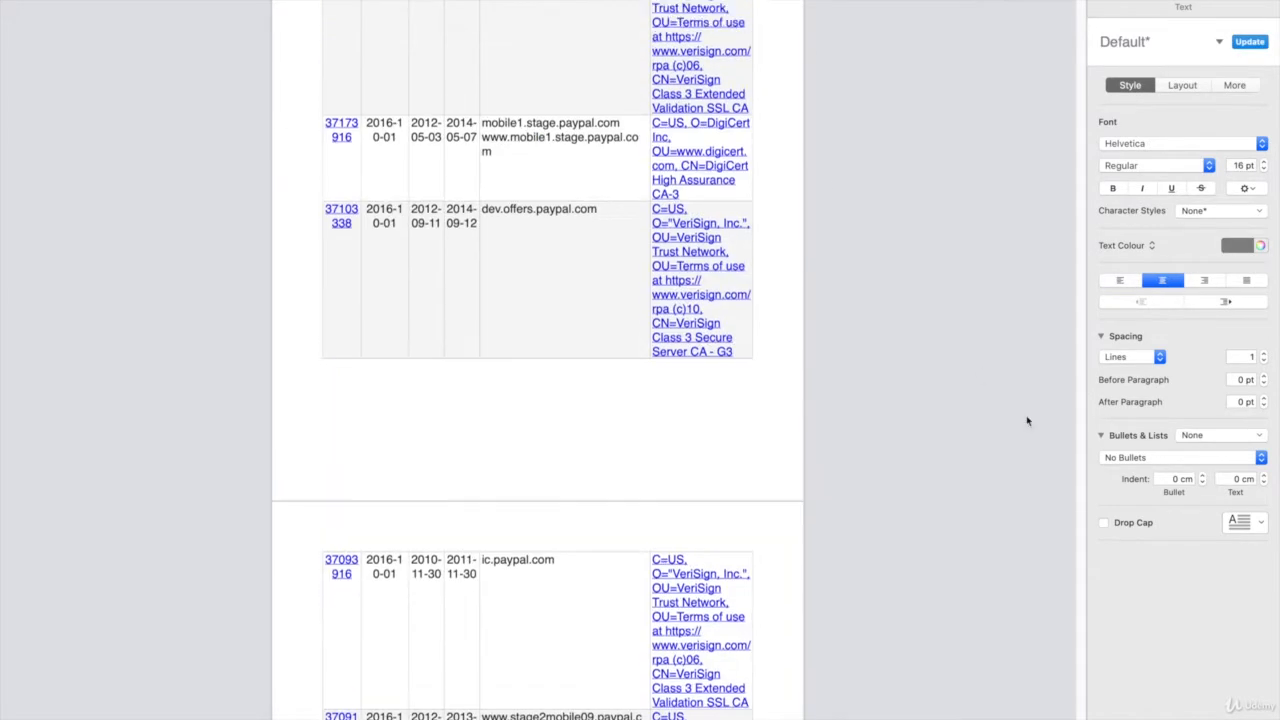
scroll(1027, 421, up, 5)
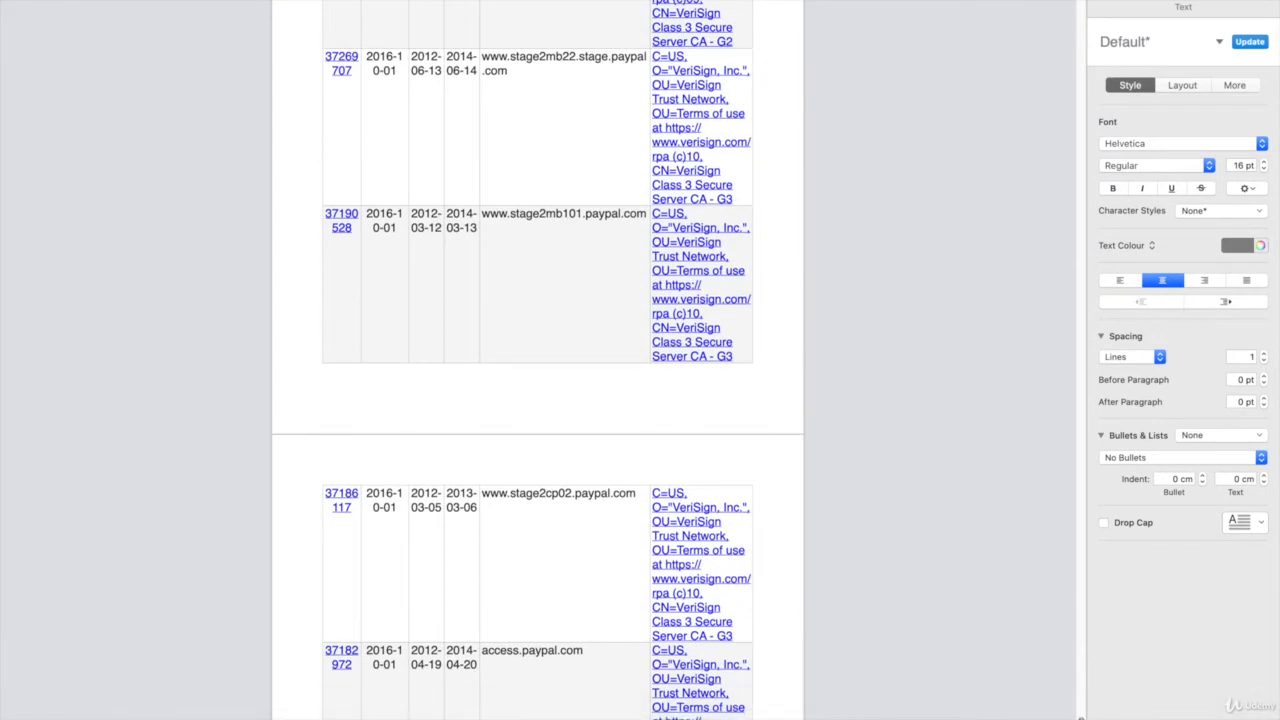
drag(1080, 716, 1086, 6)
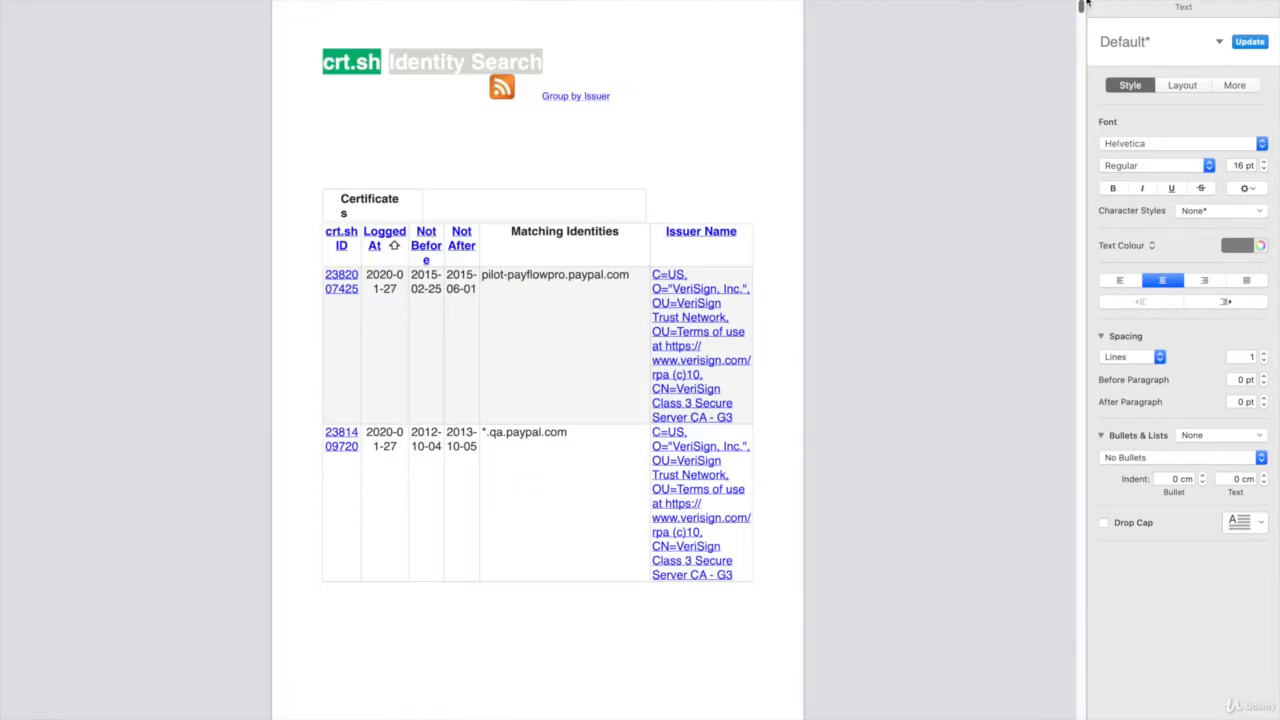
click(362, 156)
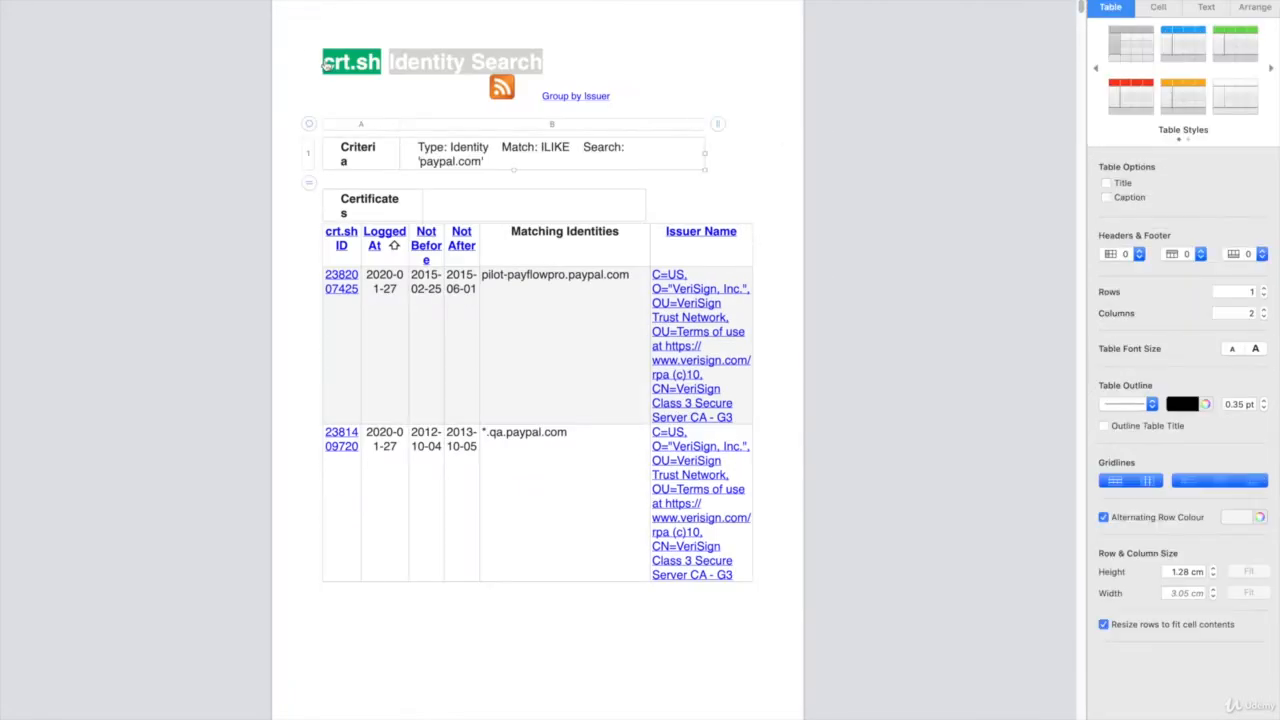
Step: Delete the crt.sh Identity Search heading with its feed icon and link, plus the Criteria and Certificates tables above the results table
click(309, 42)
click(308, 52)
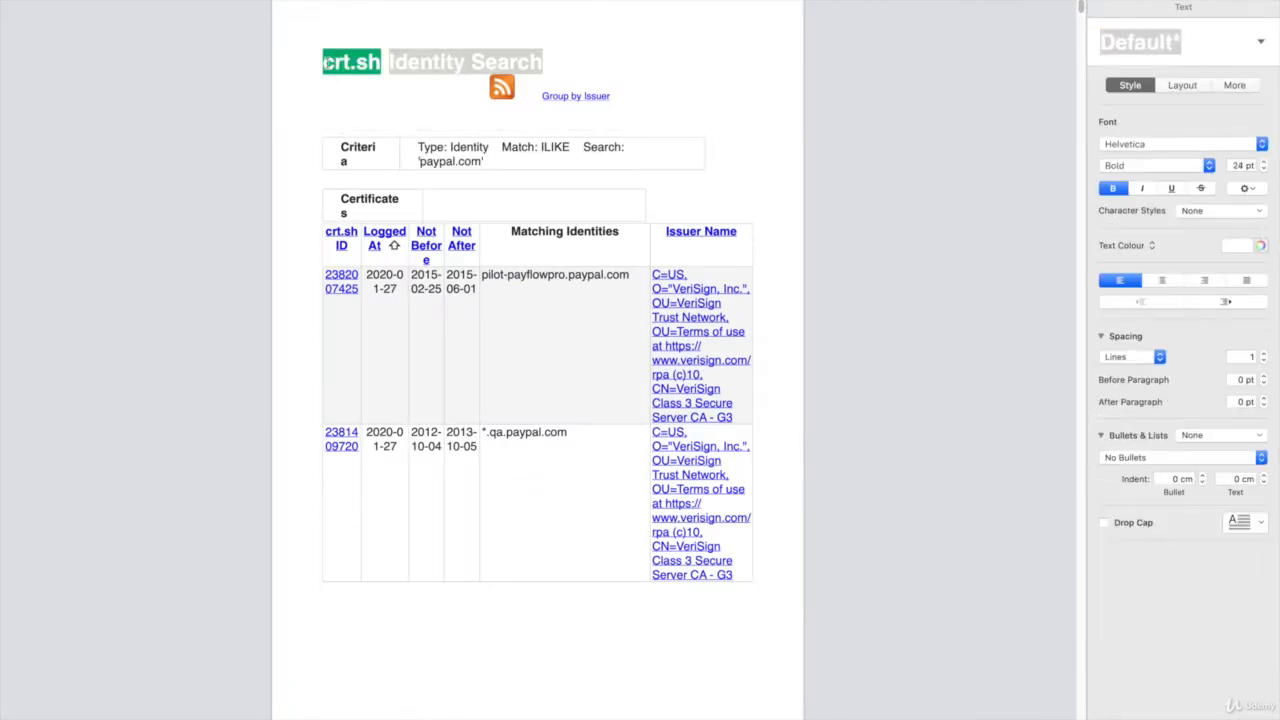
drag(325, 62, 567, 96)
key(BackSpace)
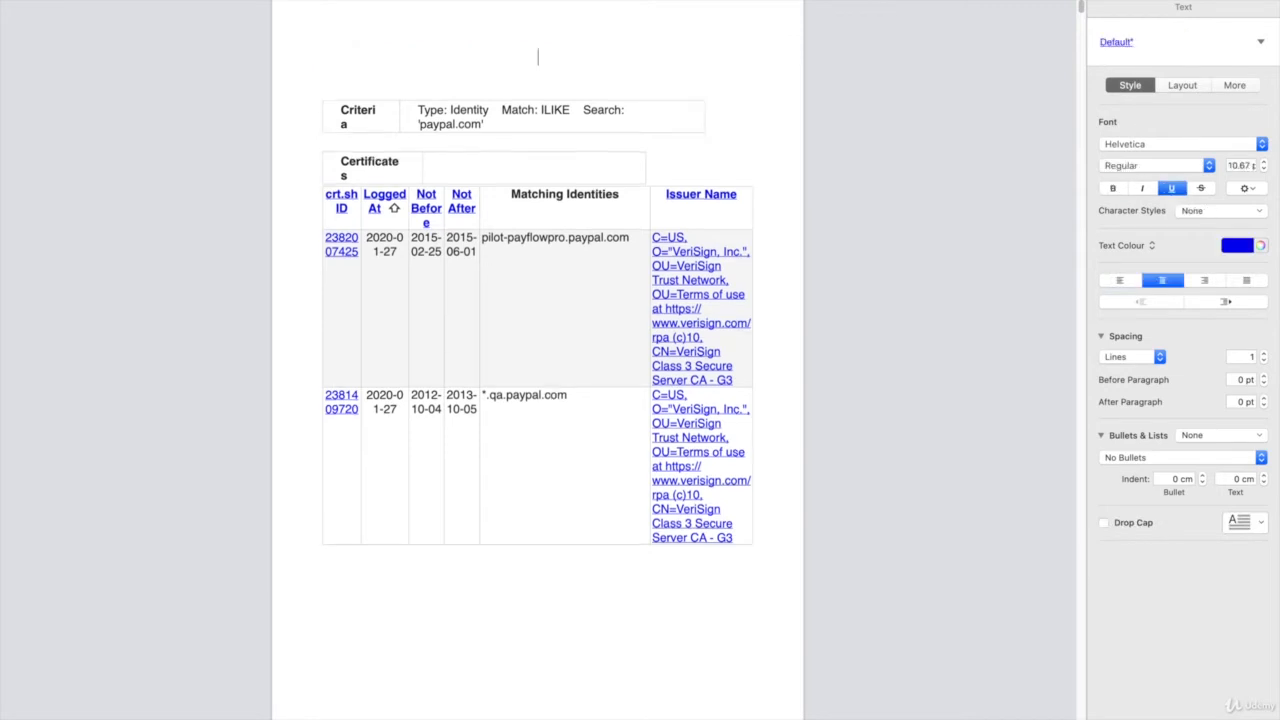
click(343, 110)
key(BackSpace)
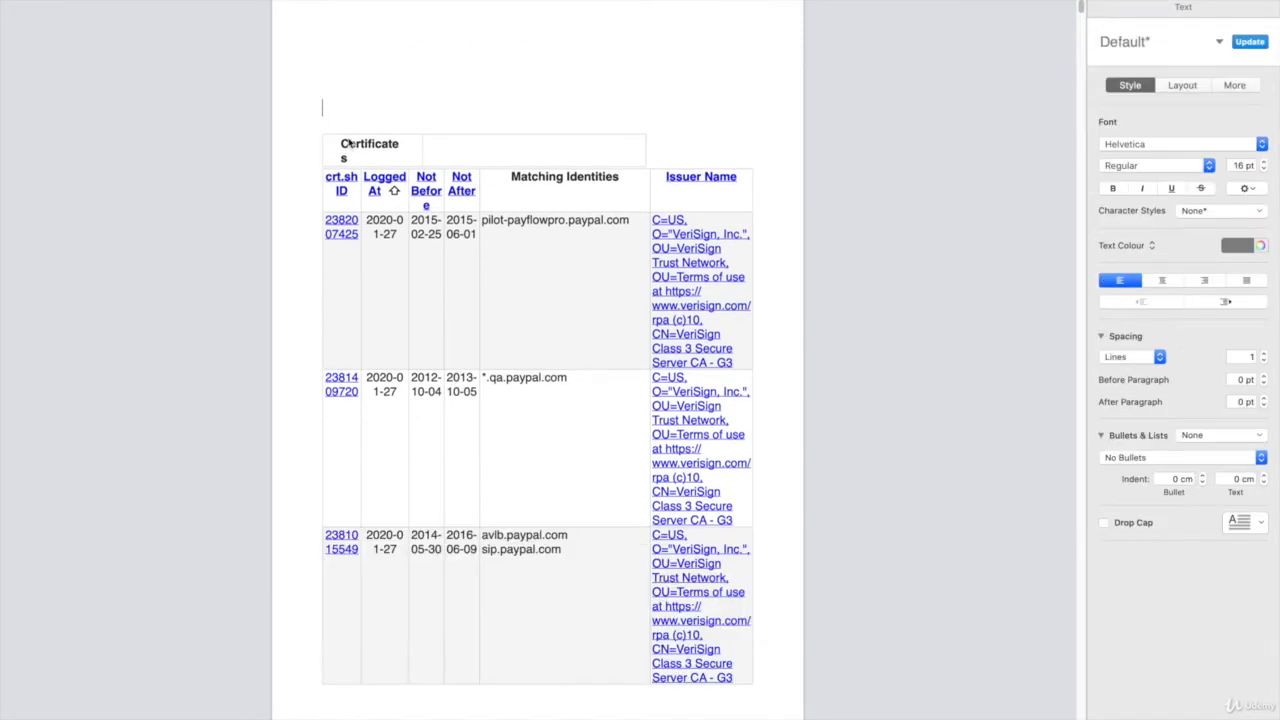
click(343, 142)
key(BackSpace)
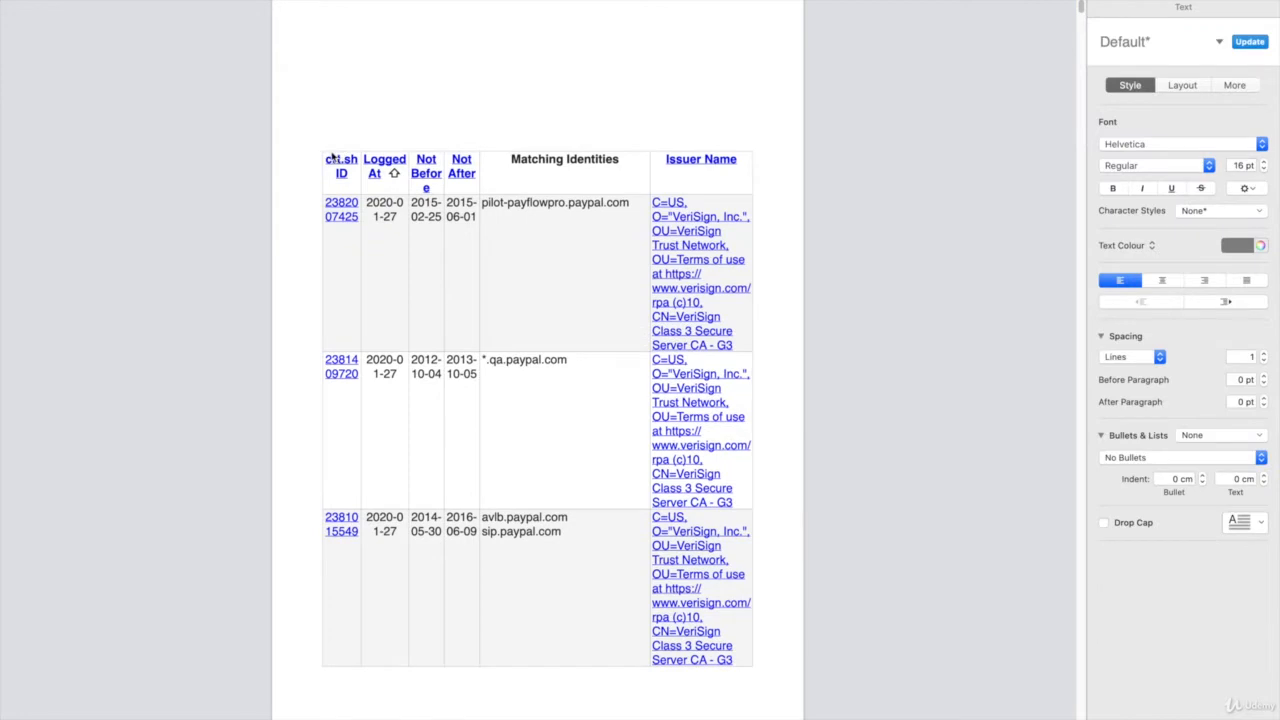
Step: Clear the contents of the crt.sh ID, Logged At, Not Before, Not After and Issuer Name columns
click(338, 158)
click(347, 139)
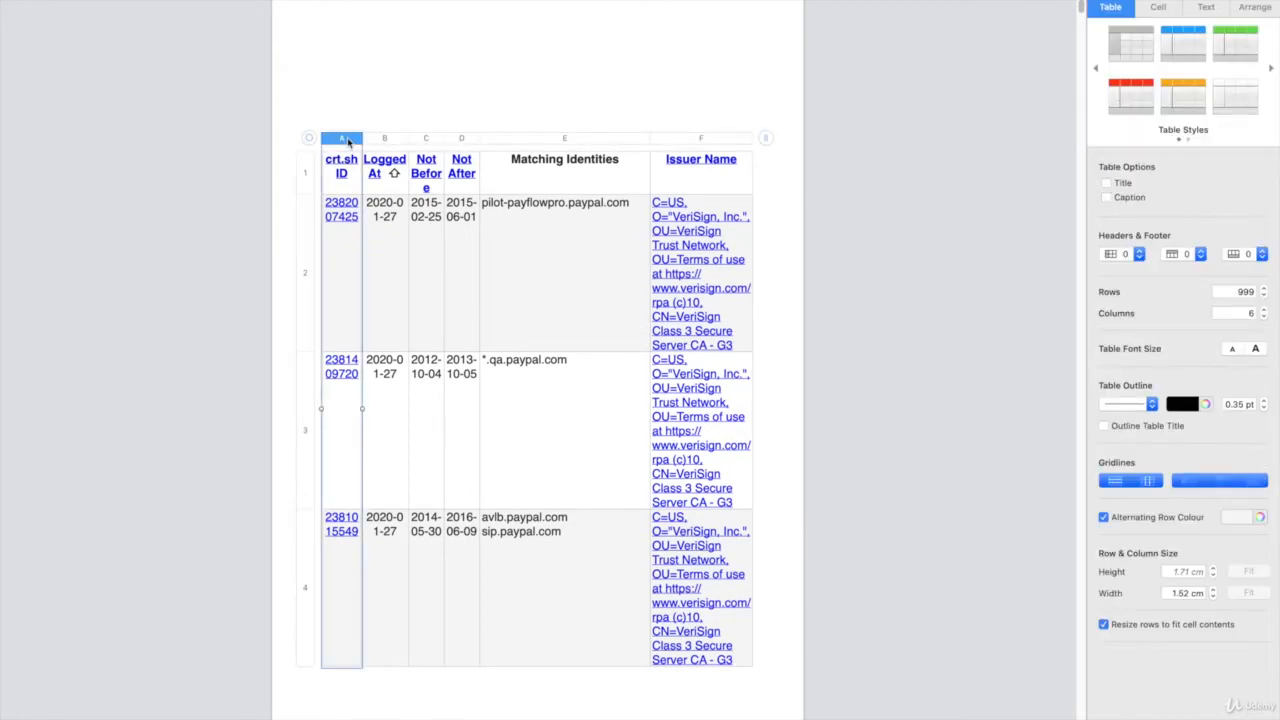
key(BackSpace)
click(386, 139)
key(BackSpace)
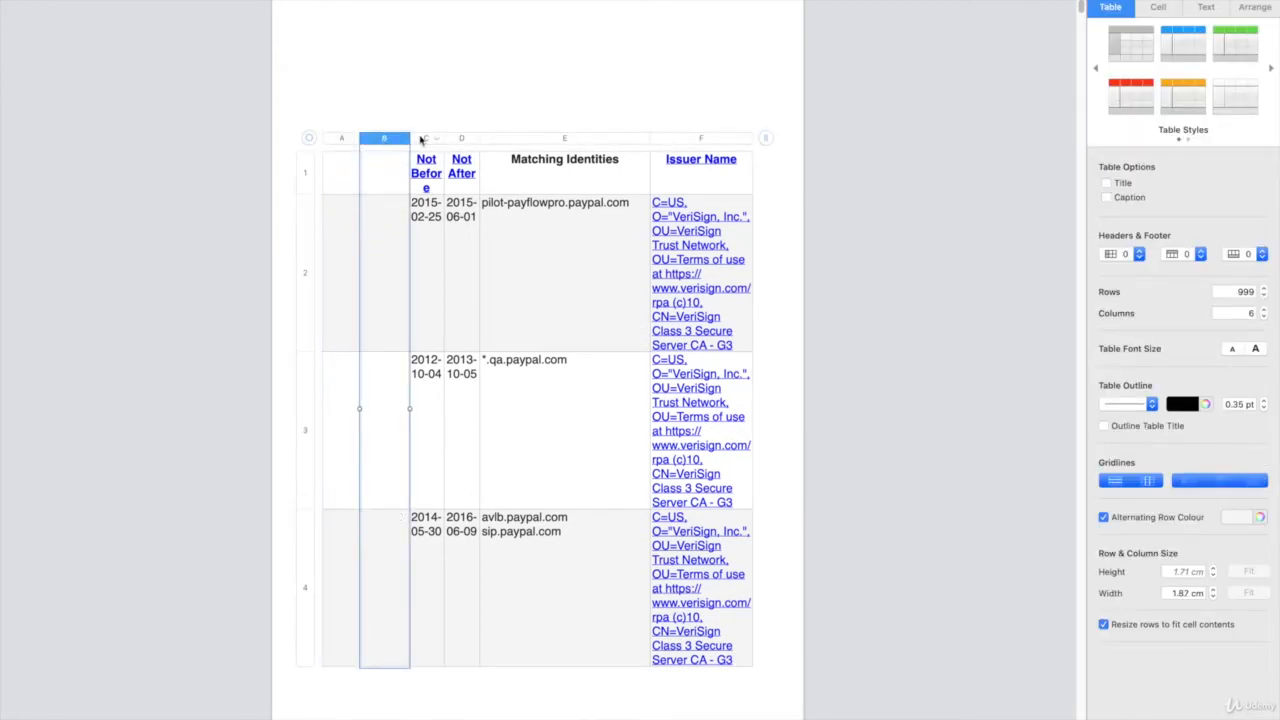
click(424, 139)
key(BackSpace)
click(460, 140)
key(BackSpace)
click(695, 140)
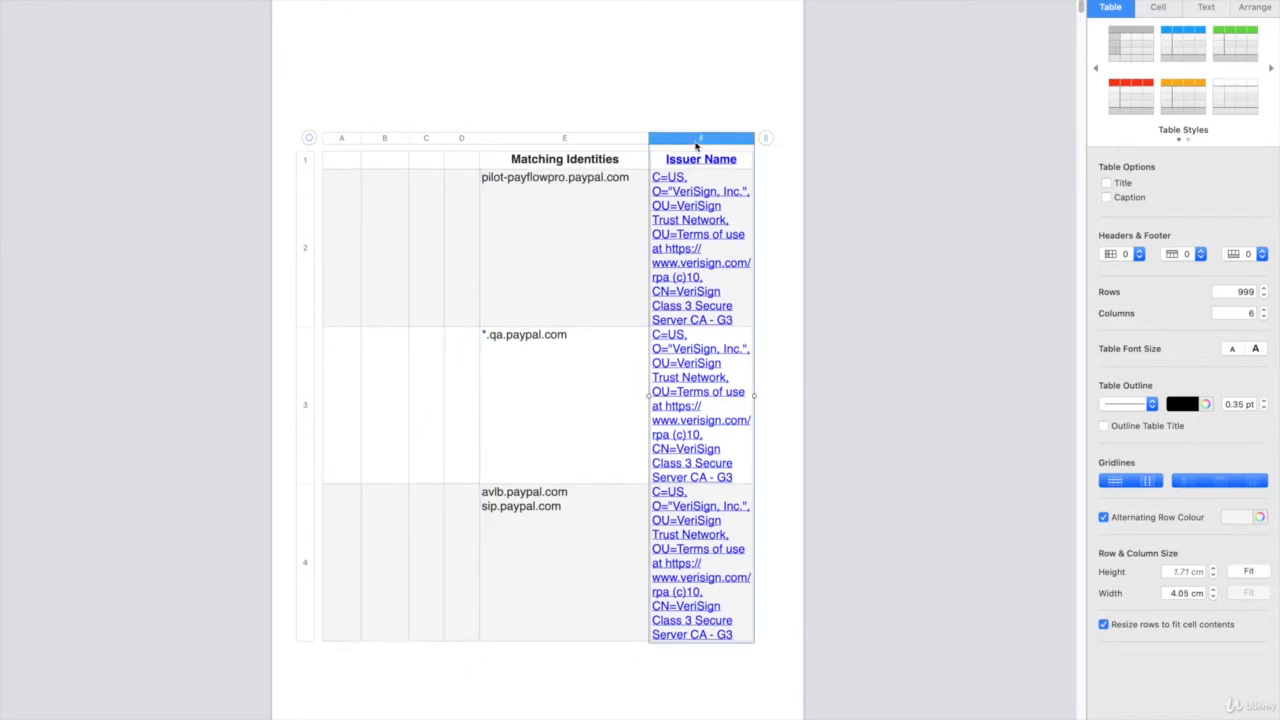
key(BackSpace)
Step: Delete the four empty columns before Matching Identities and the empty column after it
click(341, 143)
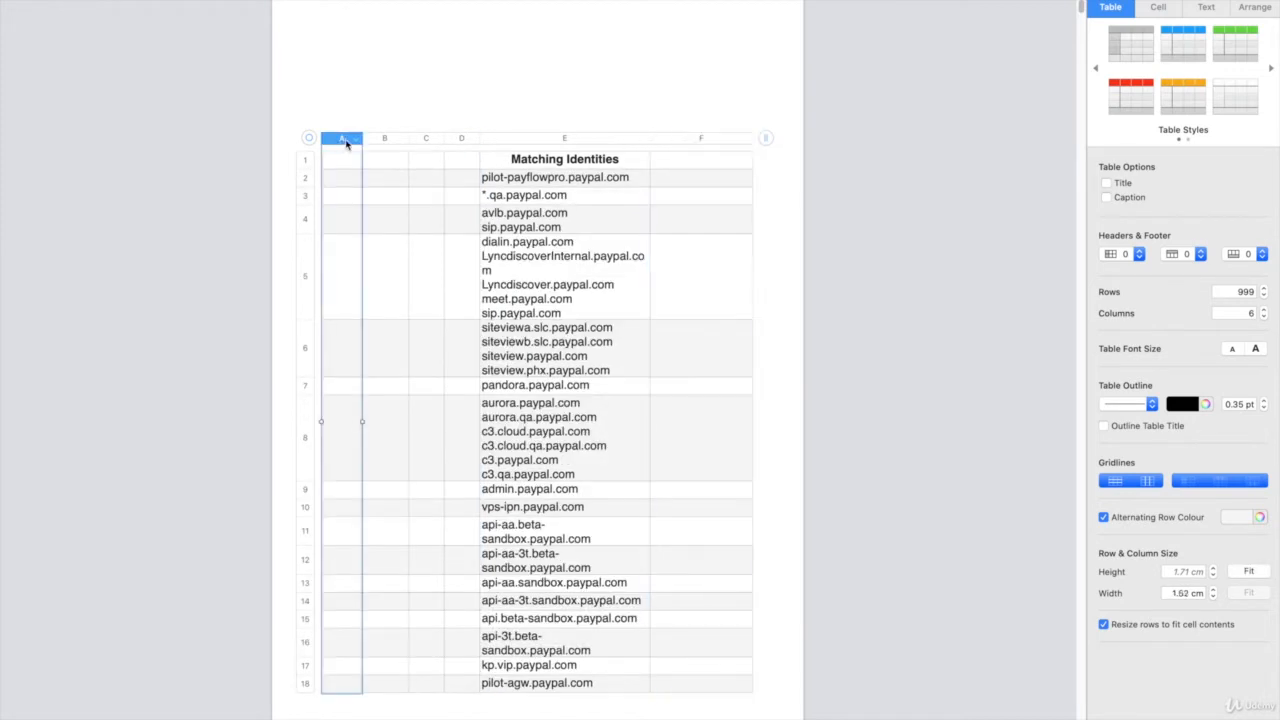
shift+click(378, 145)
shift+click(425, 145)
shift+click(457, 148)
right_click(457, 148)
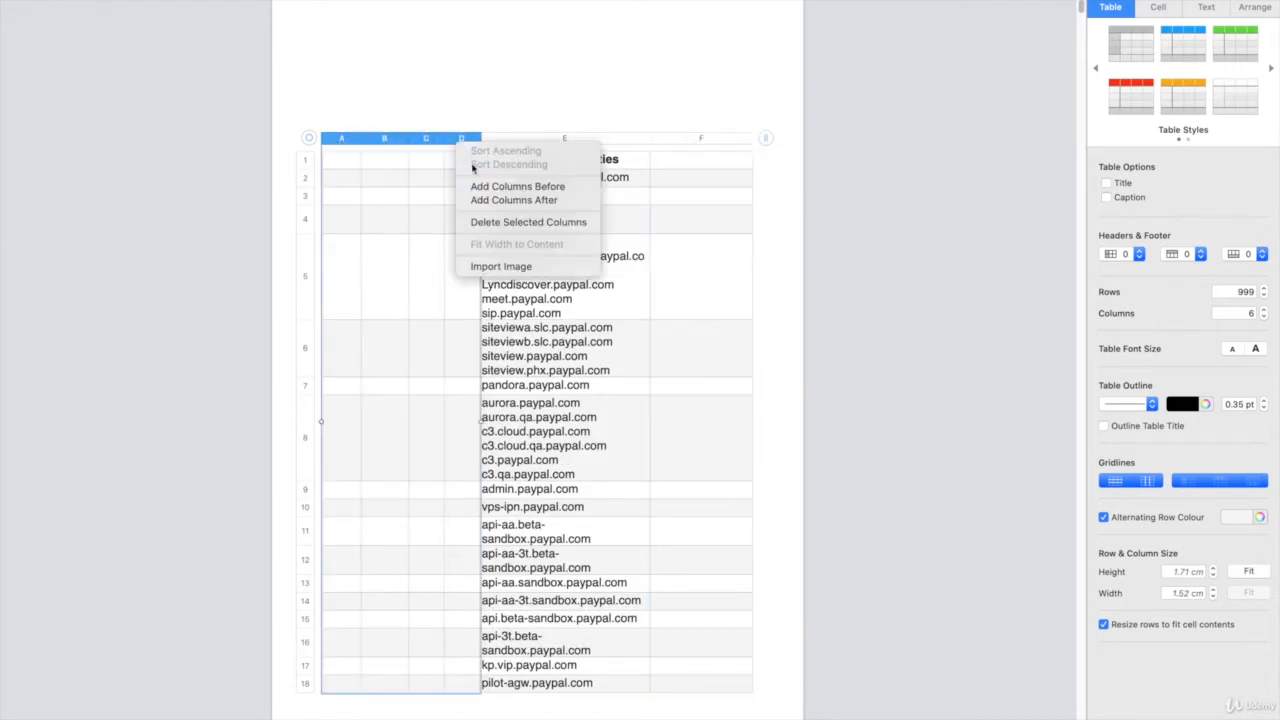
click(495, 222)
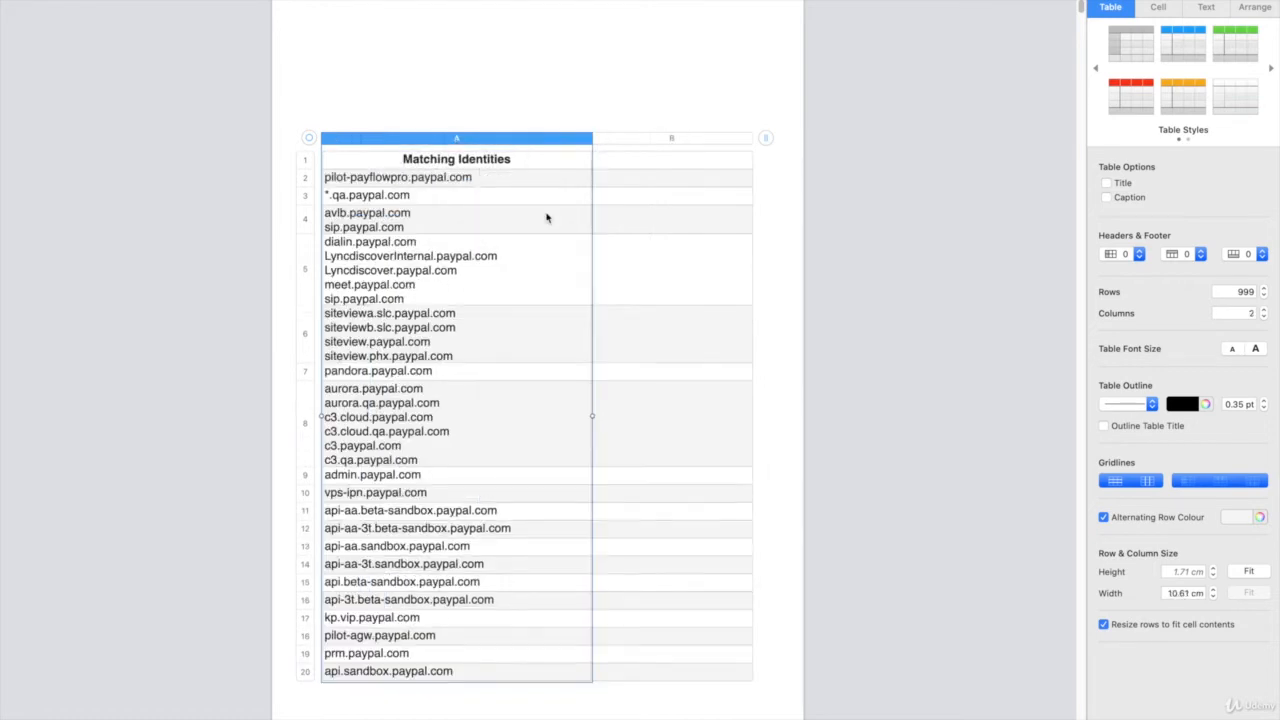
click(643, 142)
right_click(645, 146)
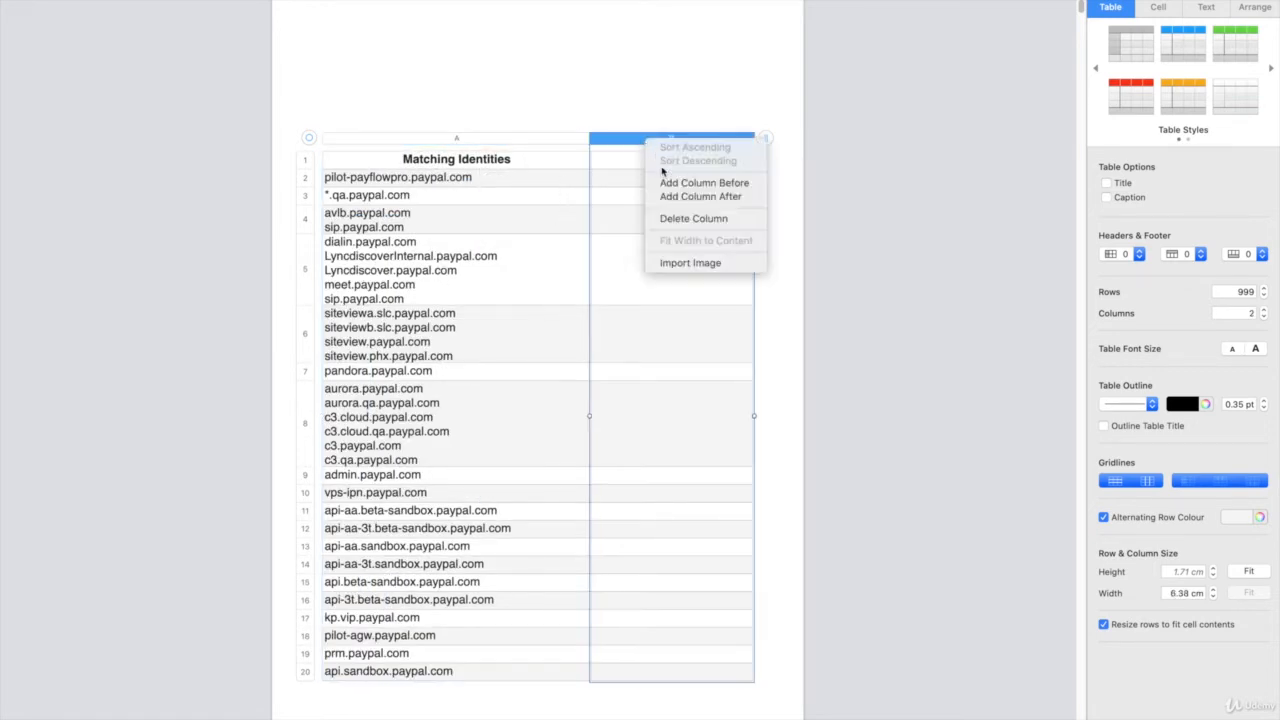
click(667, 218)
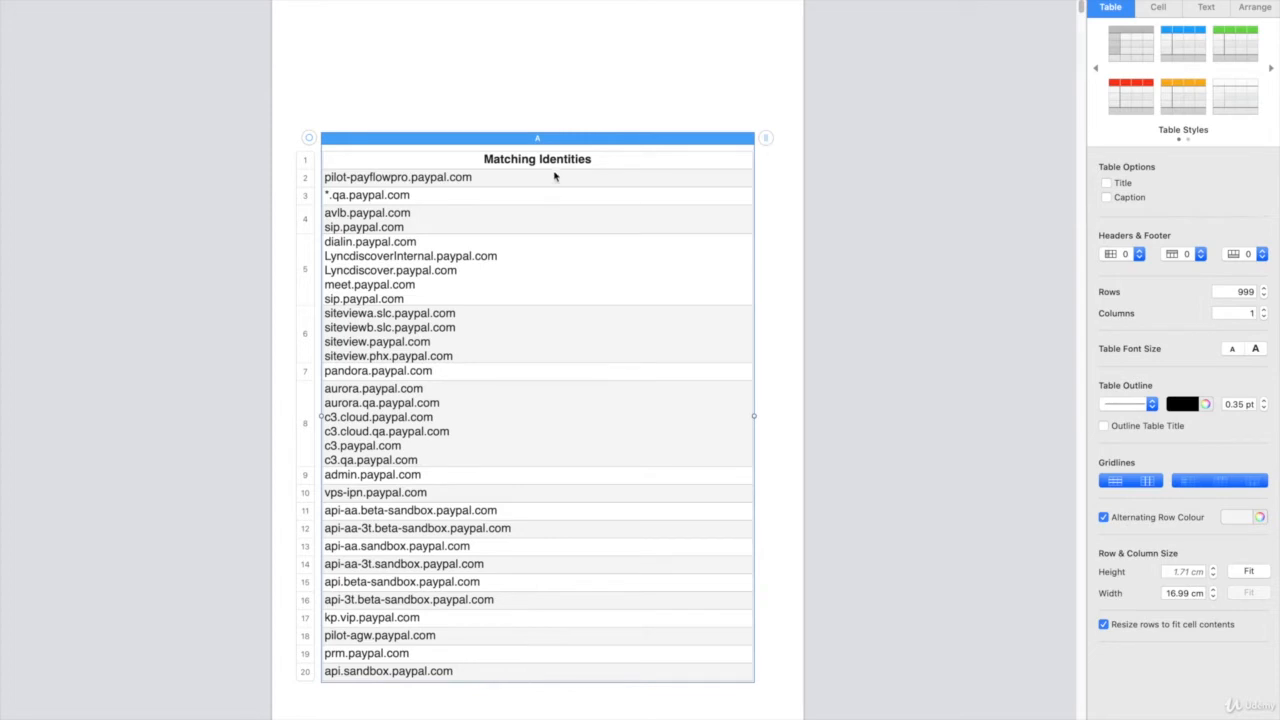
Step: Delete the Matching Identities header row from the table
click(557, 167)
right_click(557, 167)
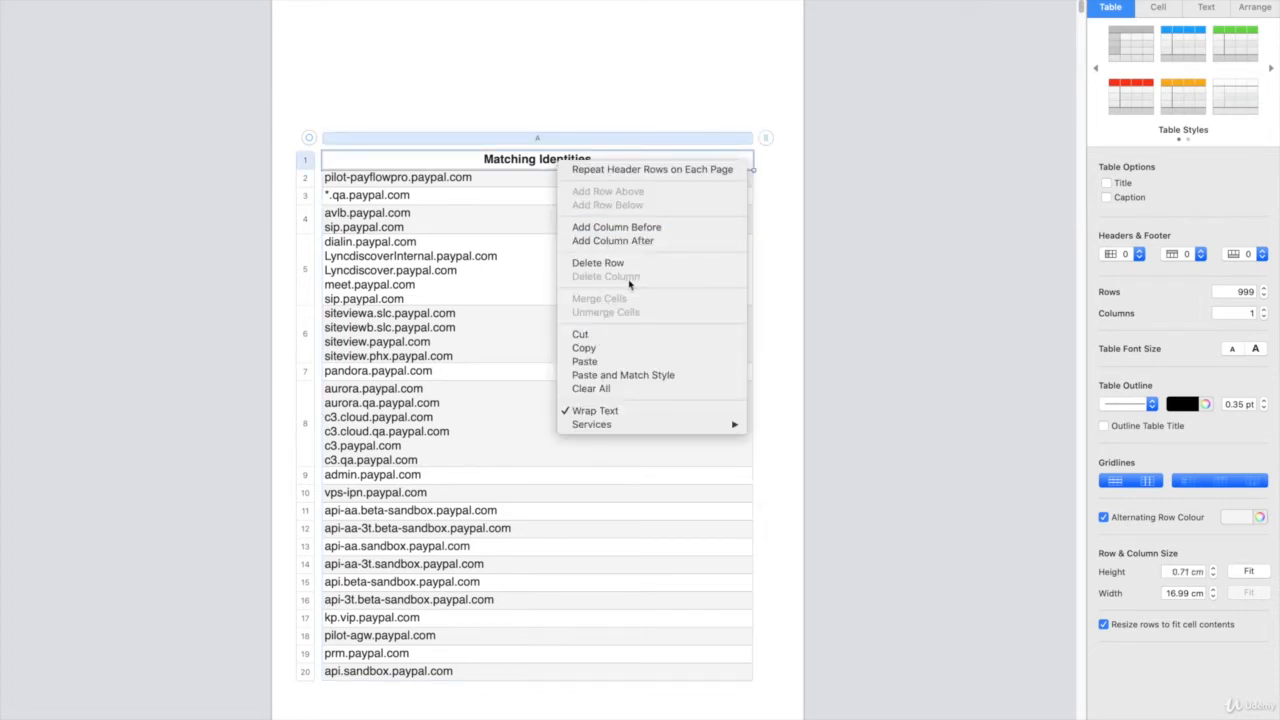
click(630, 258)
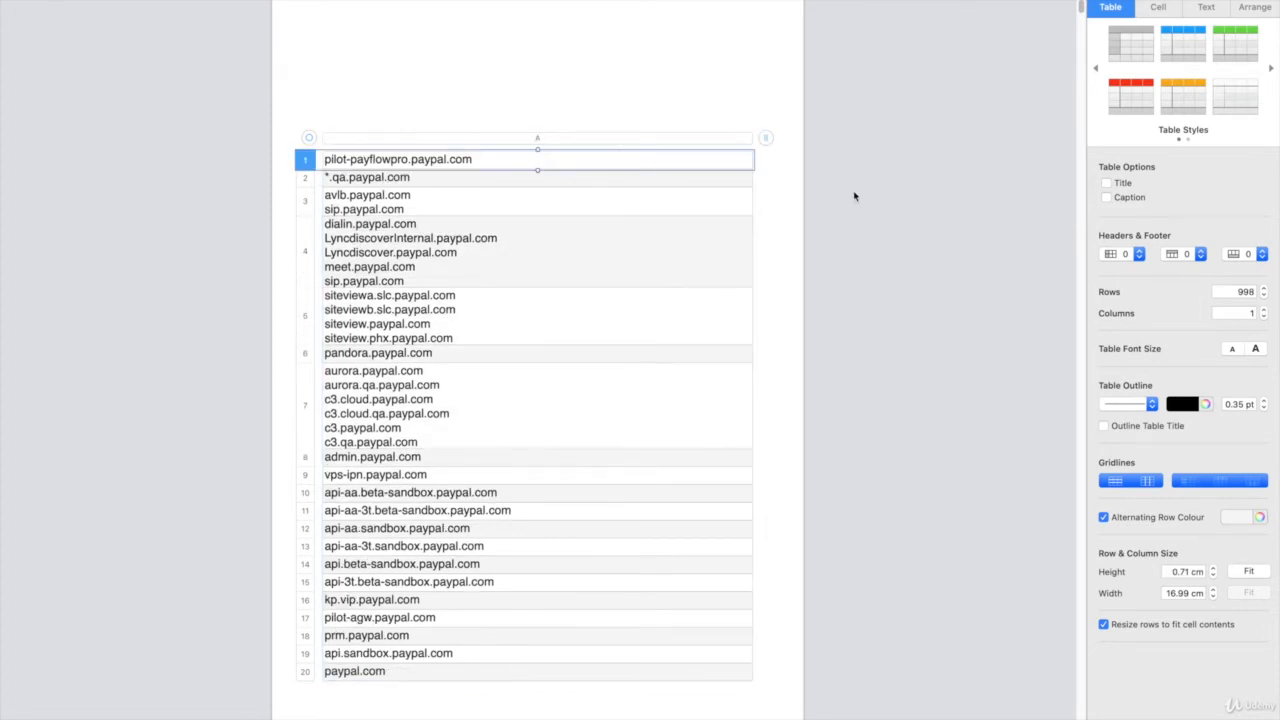
Step: Look through the cleaned list of paypal.com subdomains across the document's pages and return to its start
click(854, 196)
scroll(540, 327, down, 6)
scroll(539, 327, down, 15)
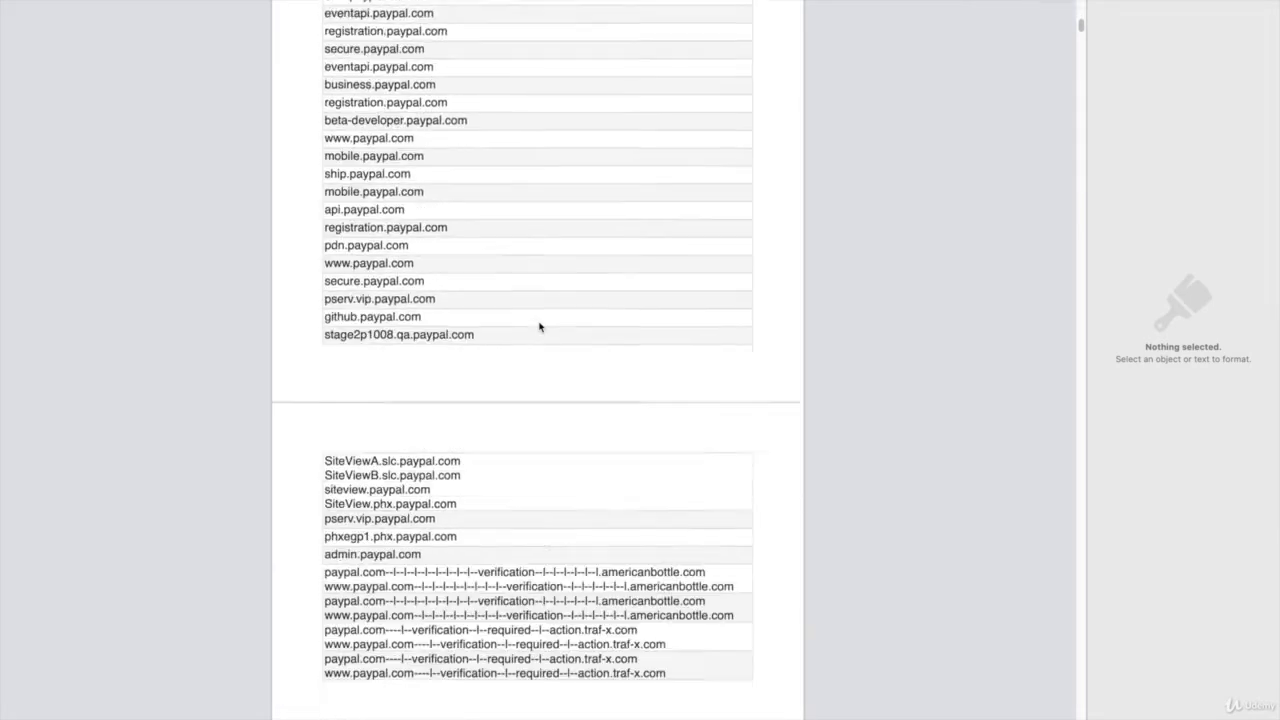
scroll(539, 327, down, 15)
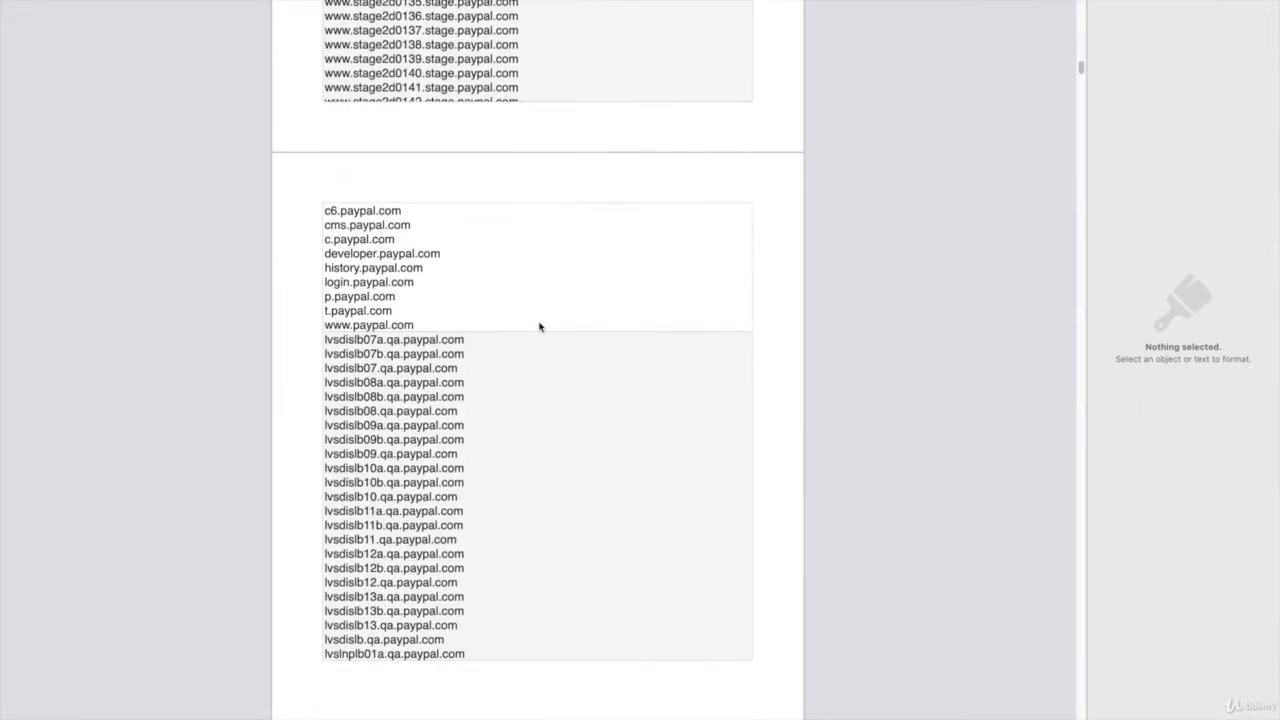
scroll(539, 327, down, 5)
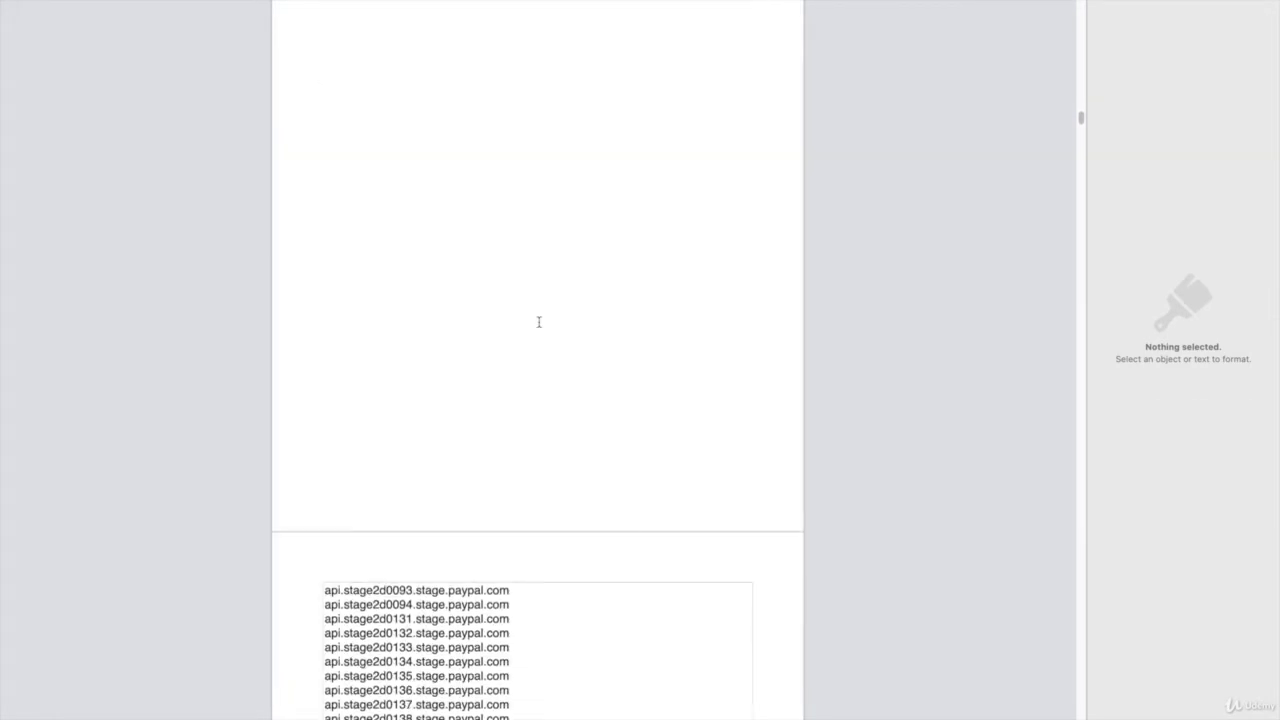
scroll(538, 322, up, 15)
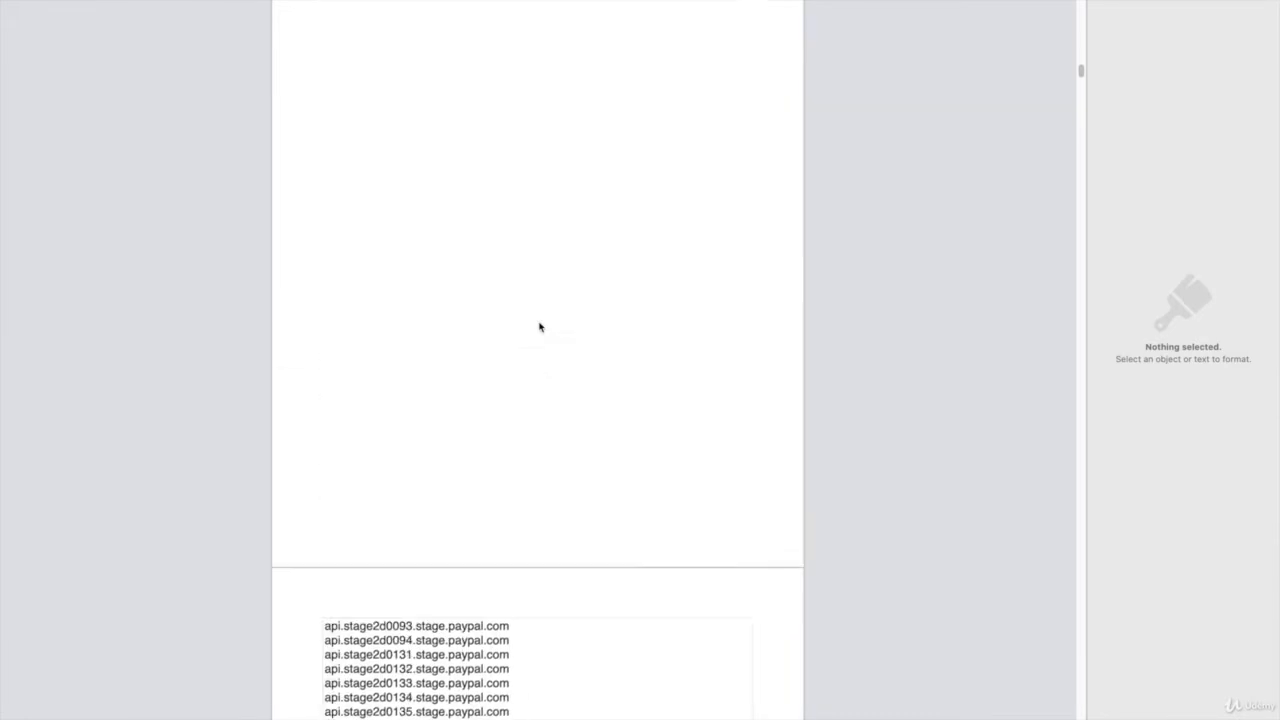
scroll(540, 327, up, 15)
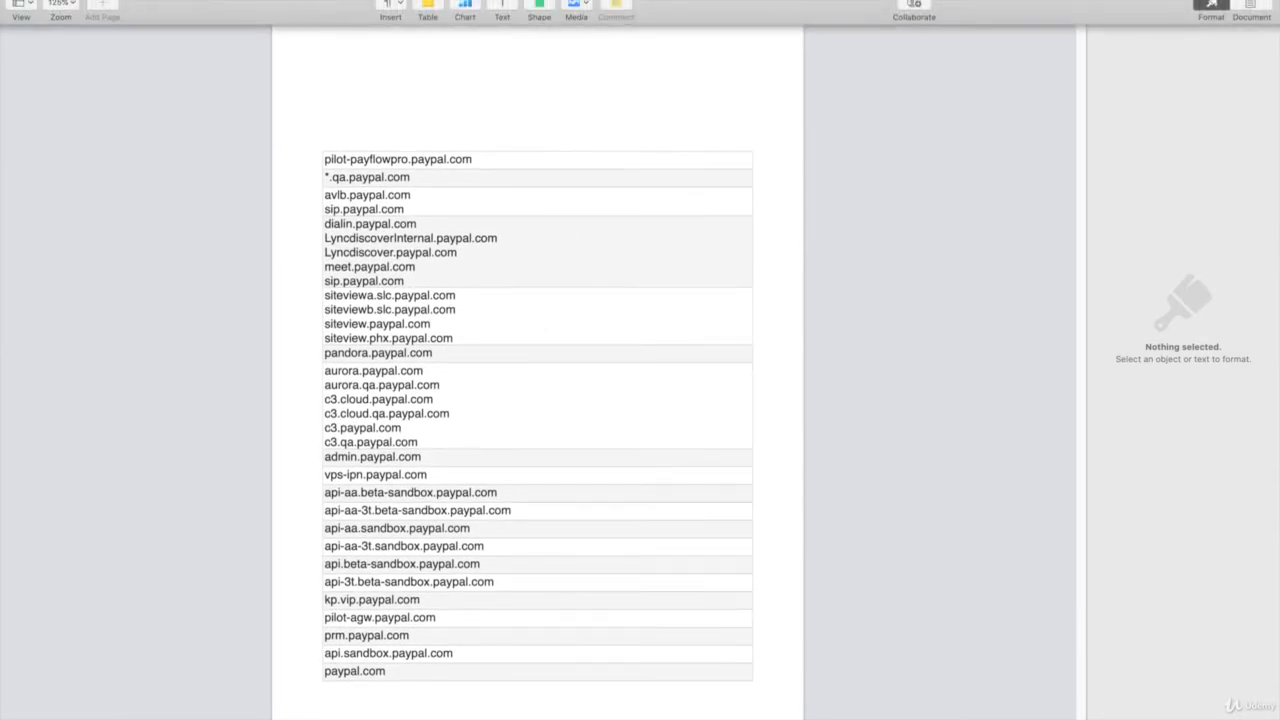
Step: Save the document as crtshPaypalsubdomains in the iwashere folder
click(90, 1)
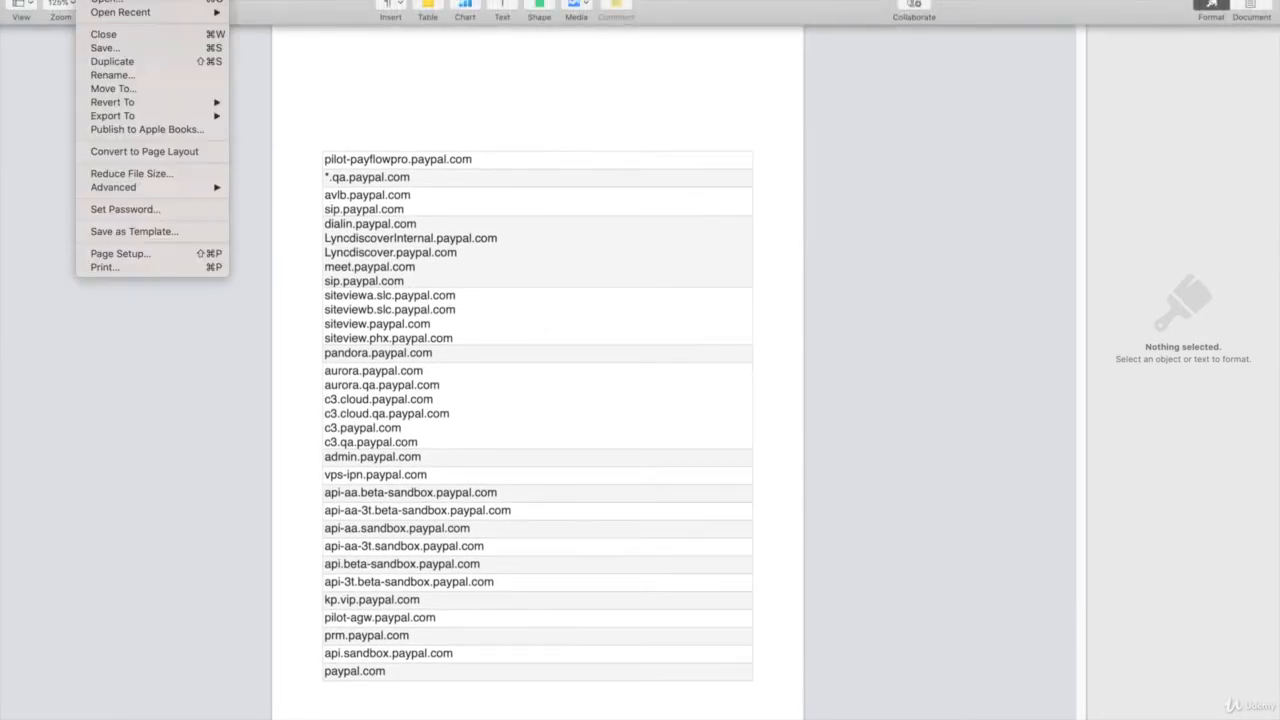
click(180, 48)
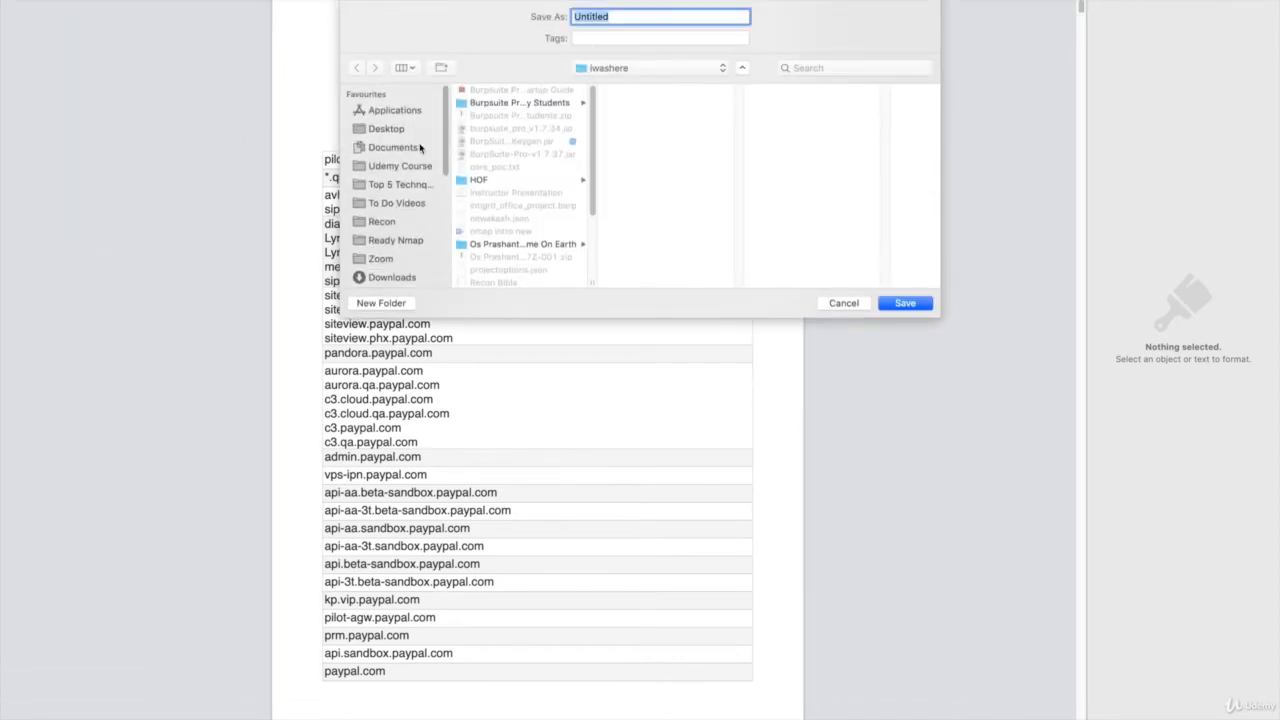
text(crtshPaypalsubdomains.)
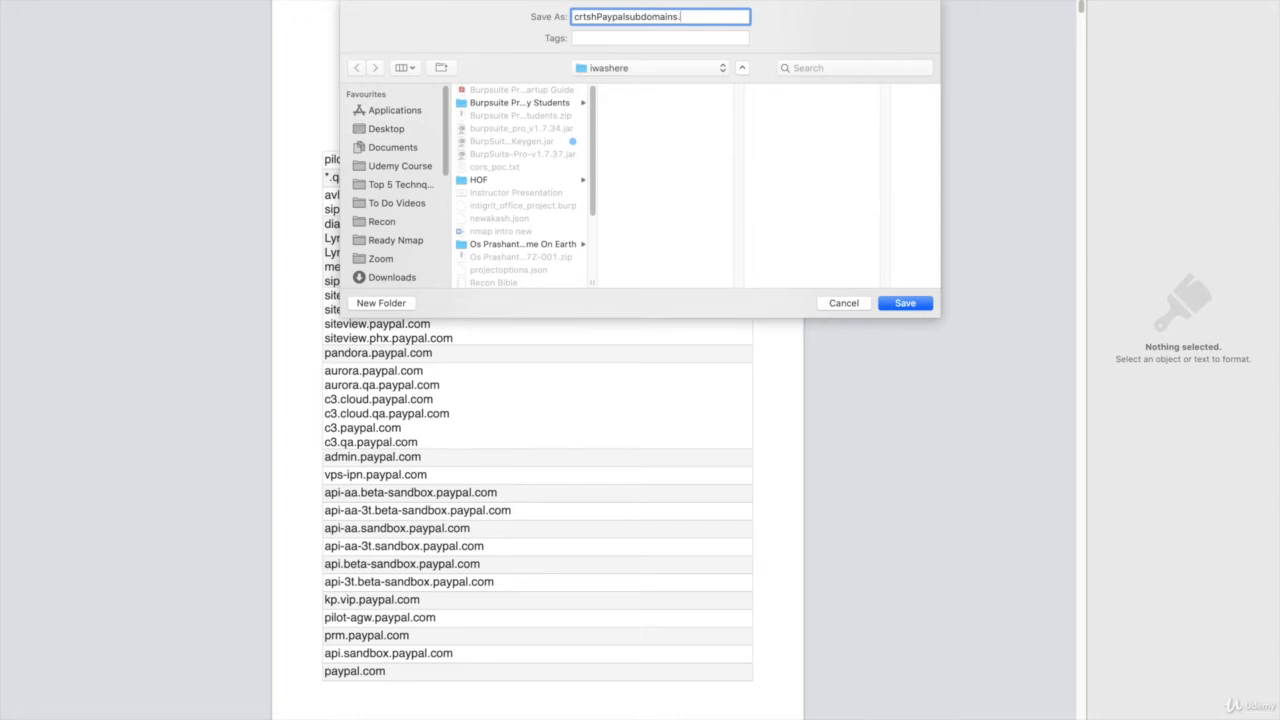
key(BackSpace)
key(Return)
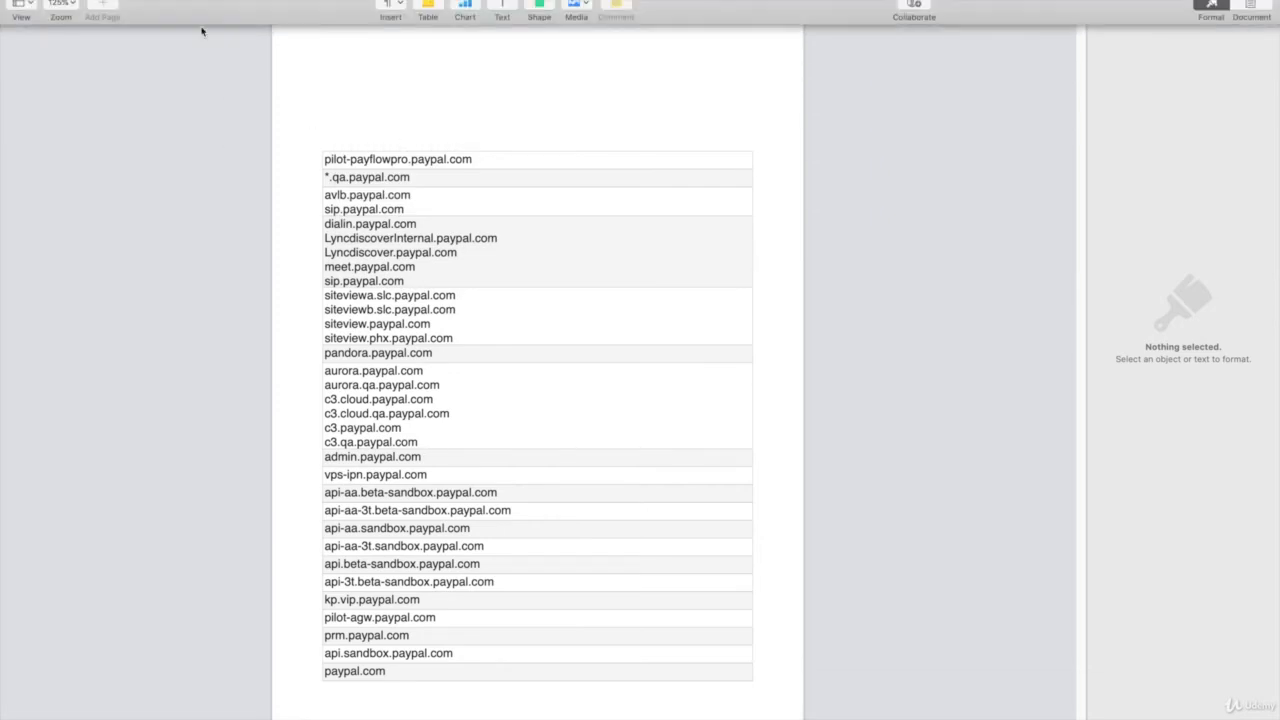
Step: Switch to the desktop with the presentation, open a Terminal window and enlarge its text
key(ctrl+Left)
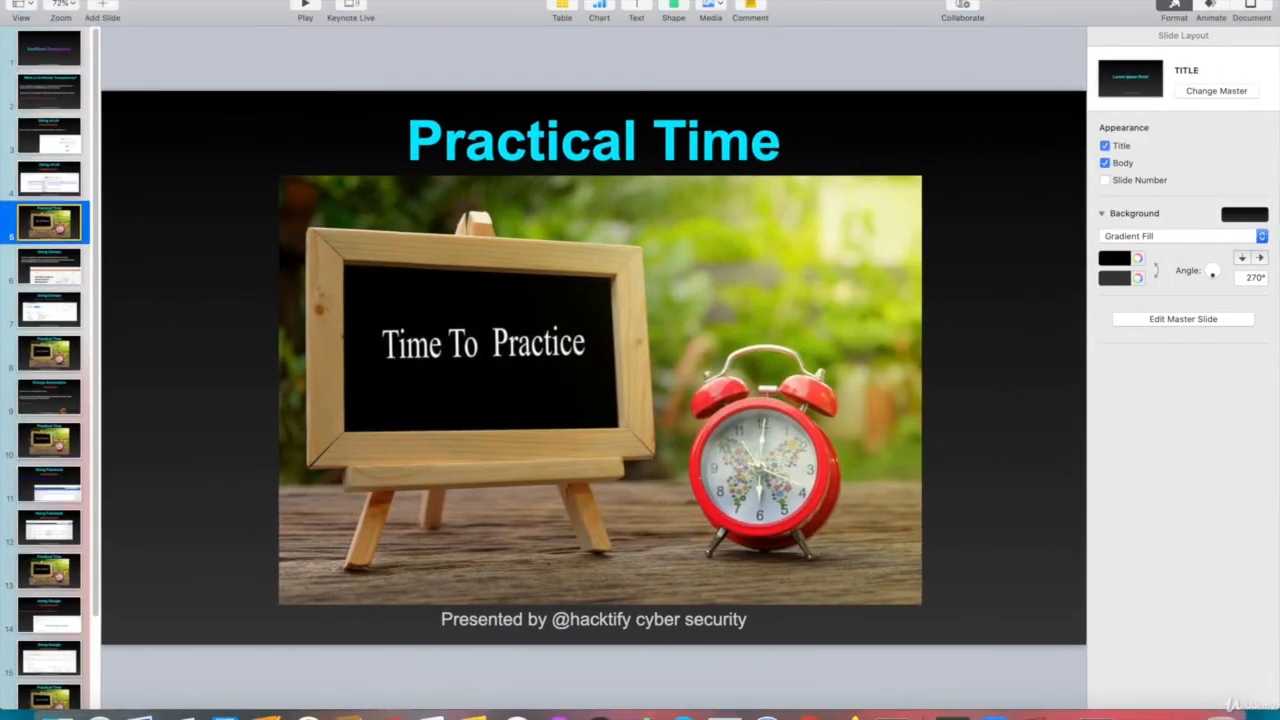
click(880, 708)
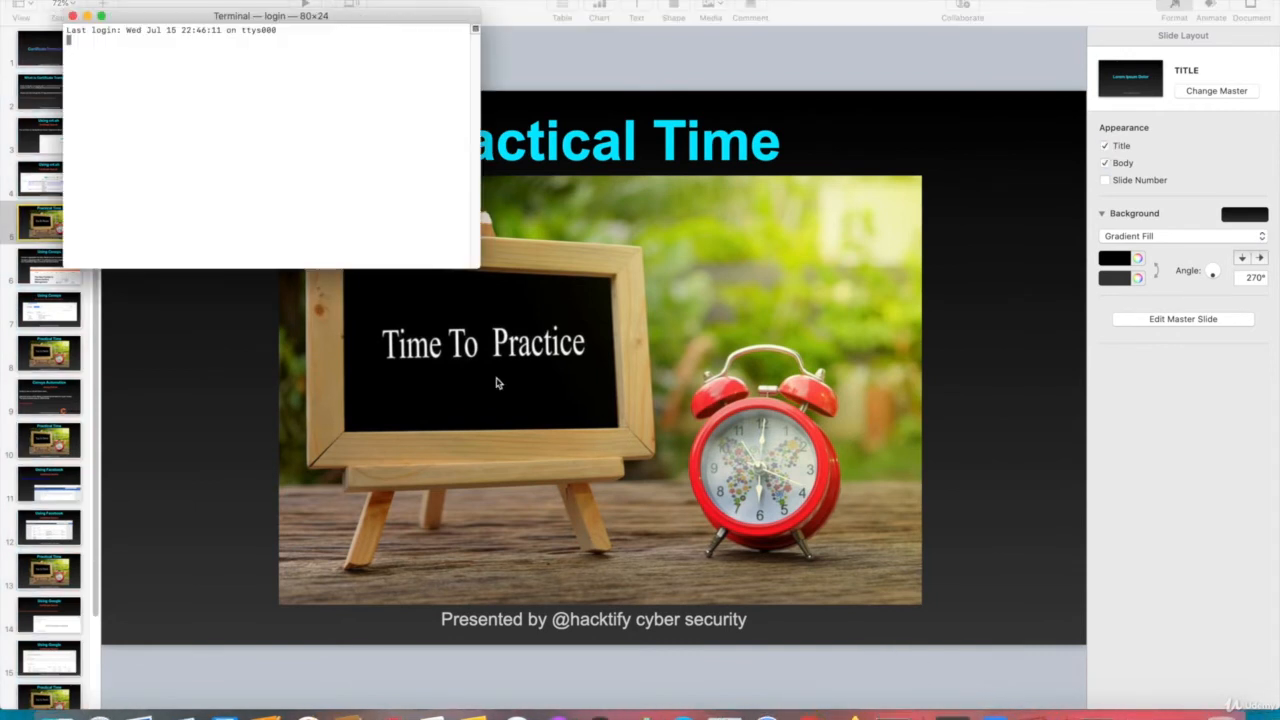
key(super+plus)
key(super+plus)
key(super+plus)
key(super+plus)
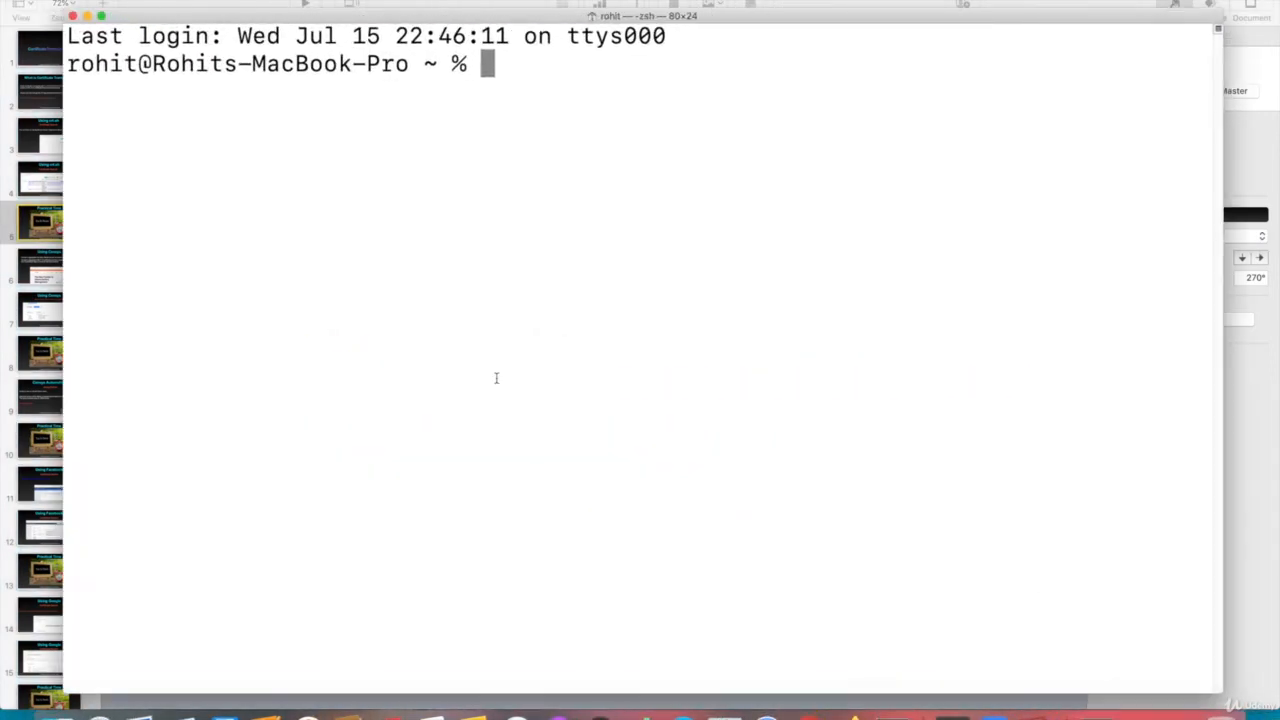
Step: Change to the Desktop/iwashere directory and list its files
text(cd Des)
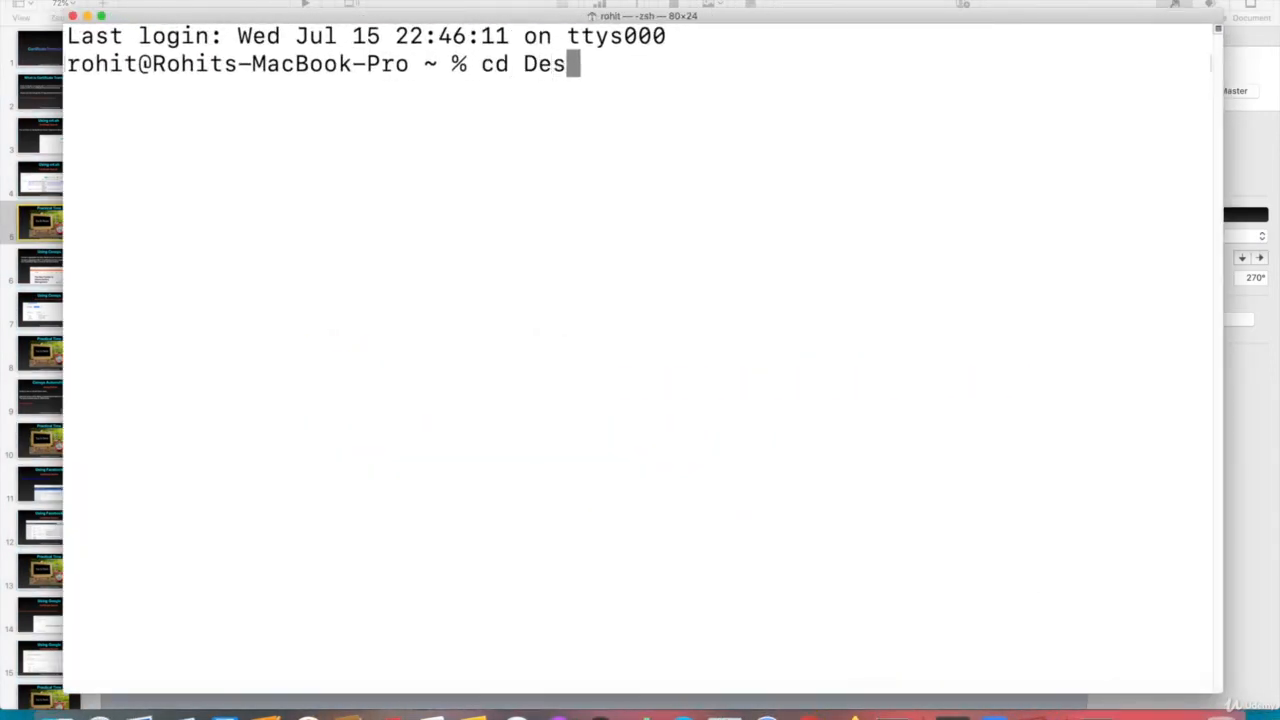
key(Tab)
text(iwa)
key(Tab)
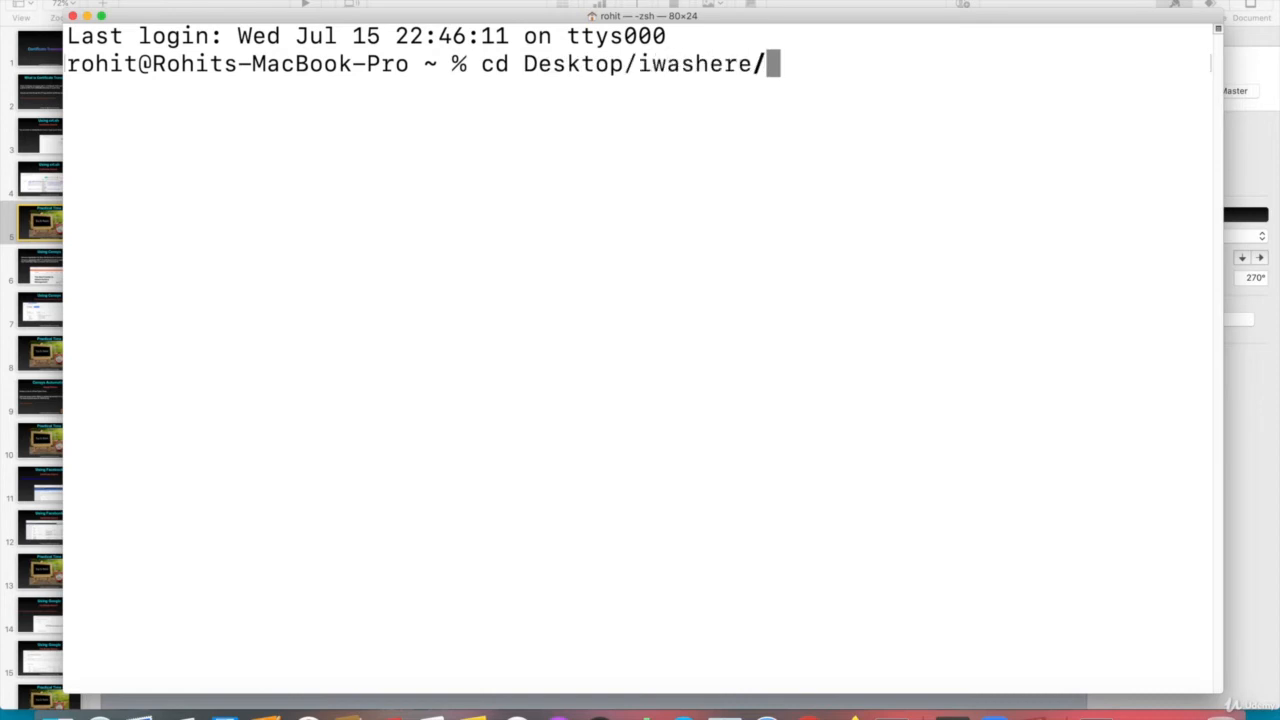
key(Return)
text(ls)
key(Return)
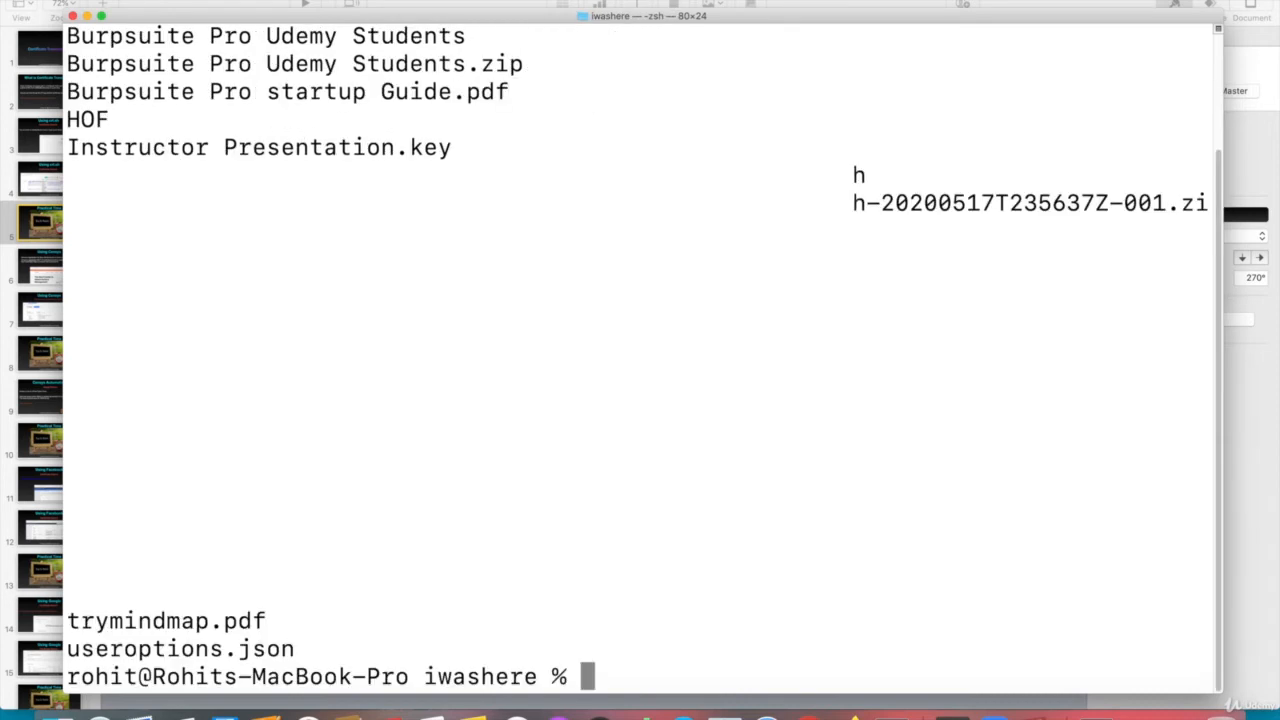
scroll(640, 360, up, 1)
scroll(640, 360, down, 1)
Step: Clear the terminal and run wc on crtshPaypalsubdomains.pages, highlighting the line count in the output
text(clear)
key(Return)
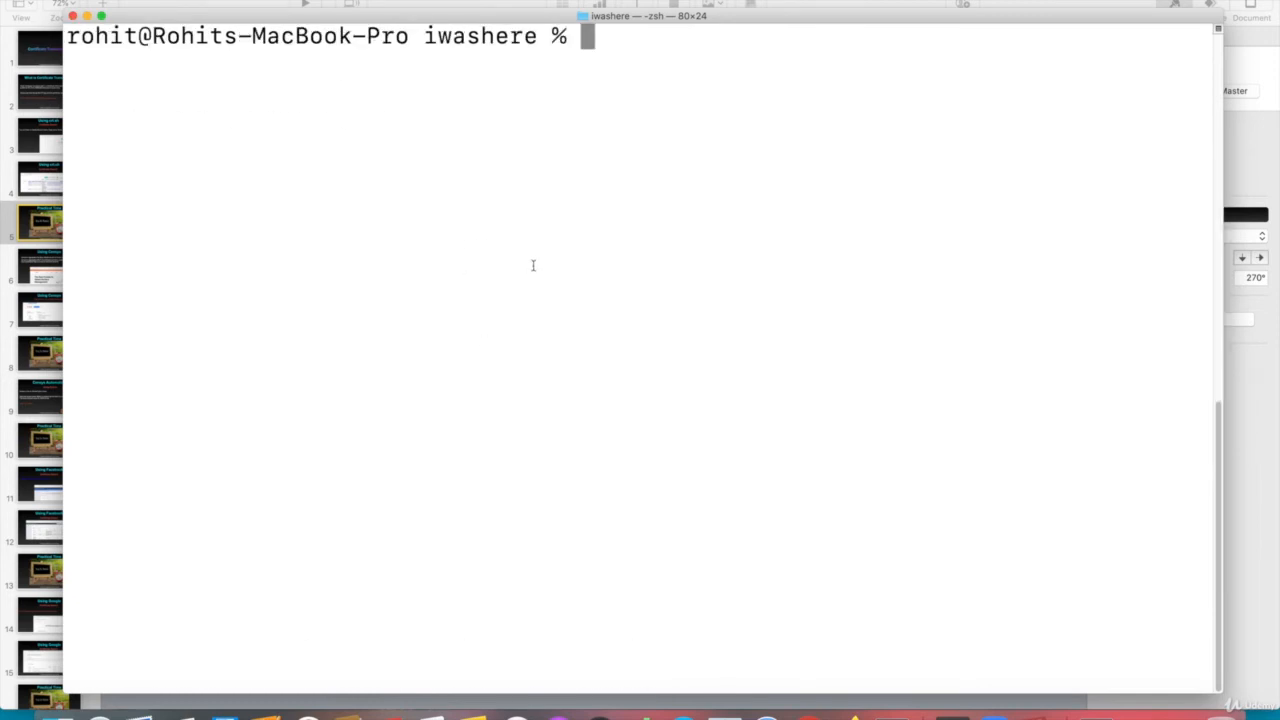
text(c)
key(BackSpace)
text(wc)
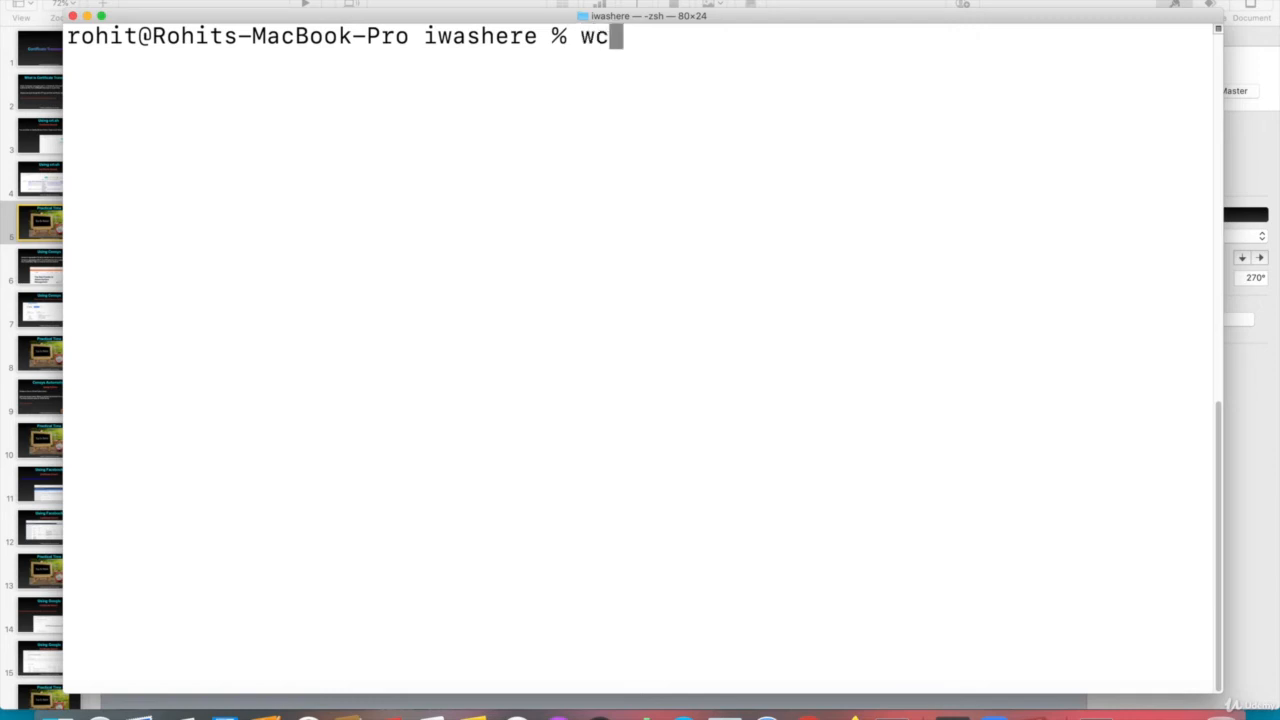
text( cr)
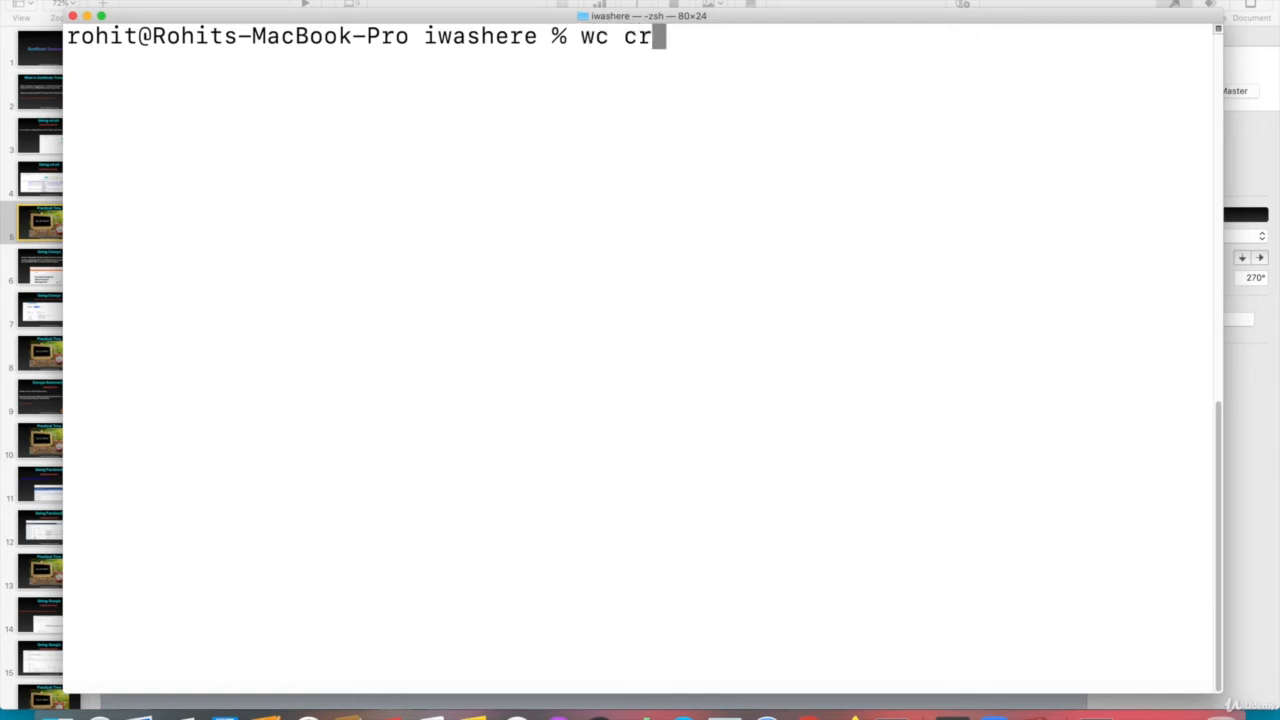
key(Tab)
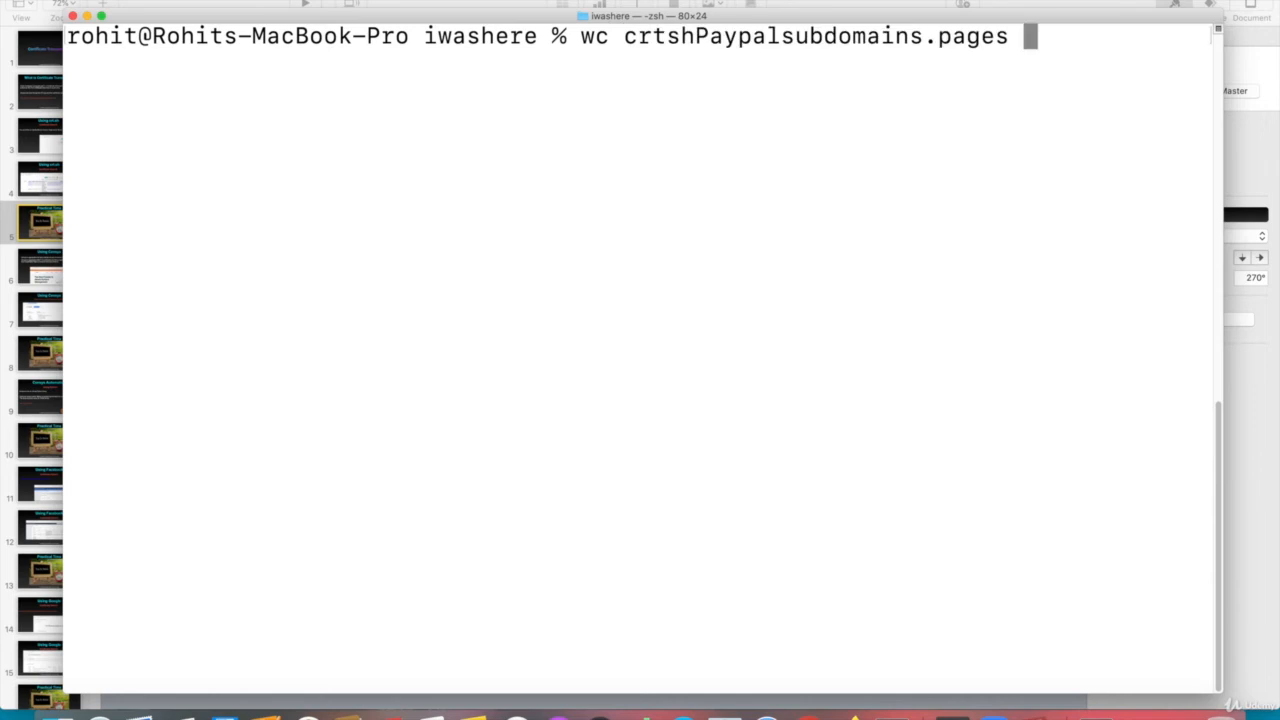
key(Return)
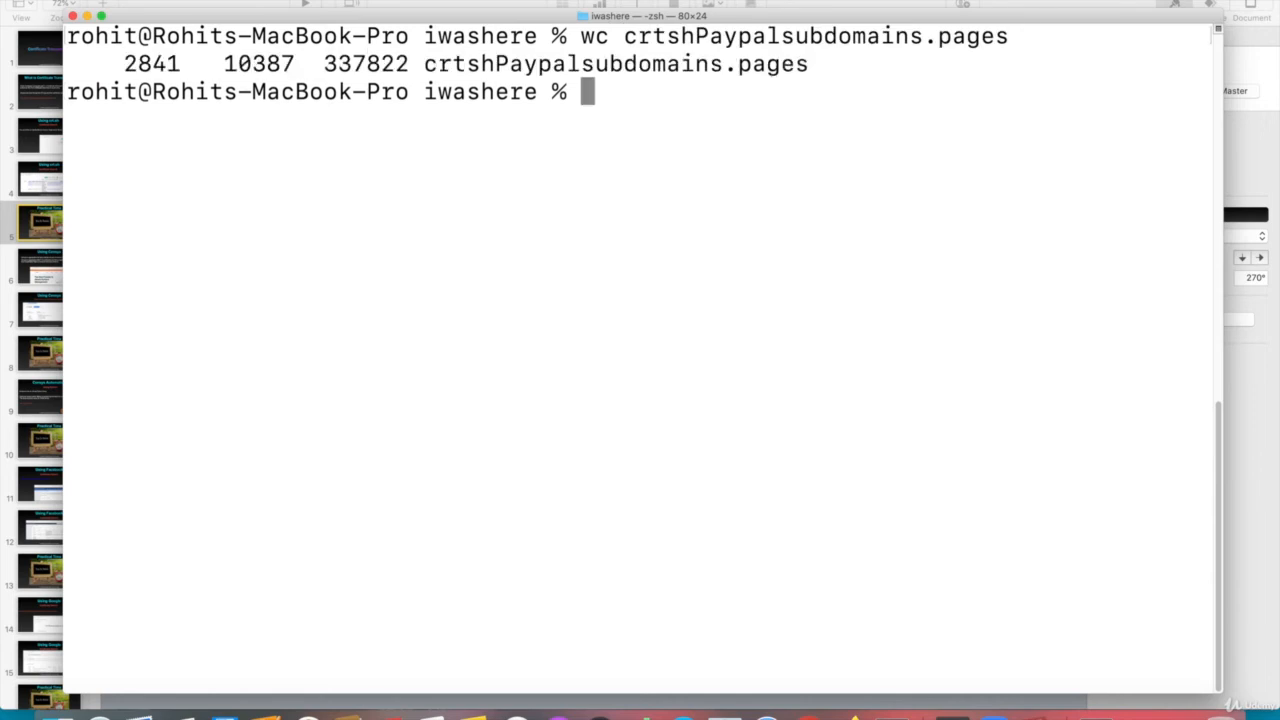
double_click(140, 57)
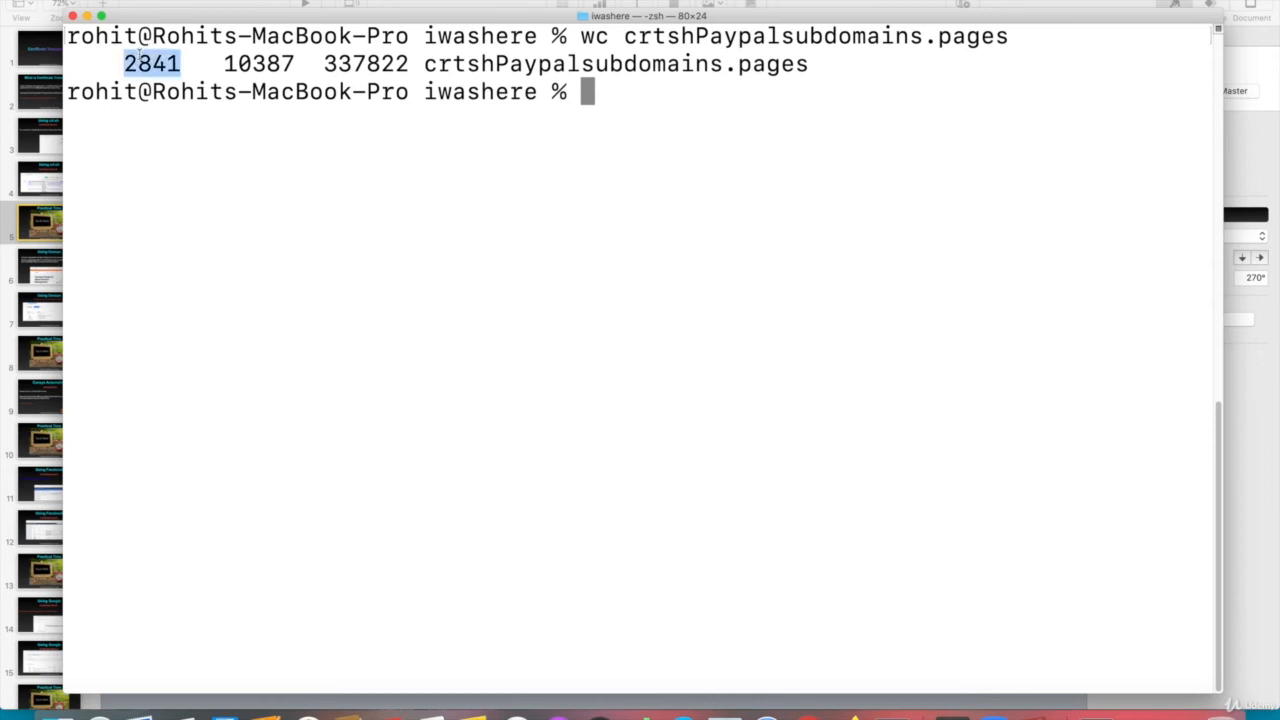
triple_click(140, 58)
click(174, 85)
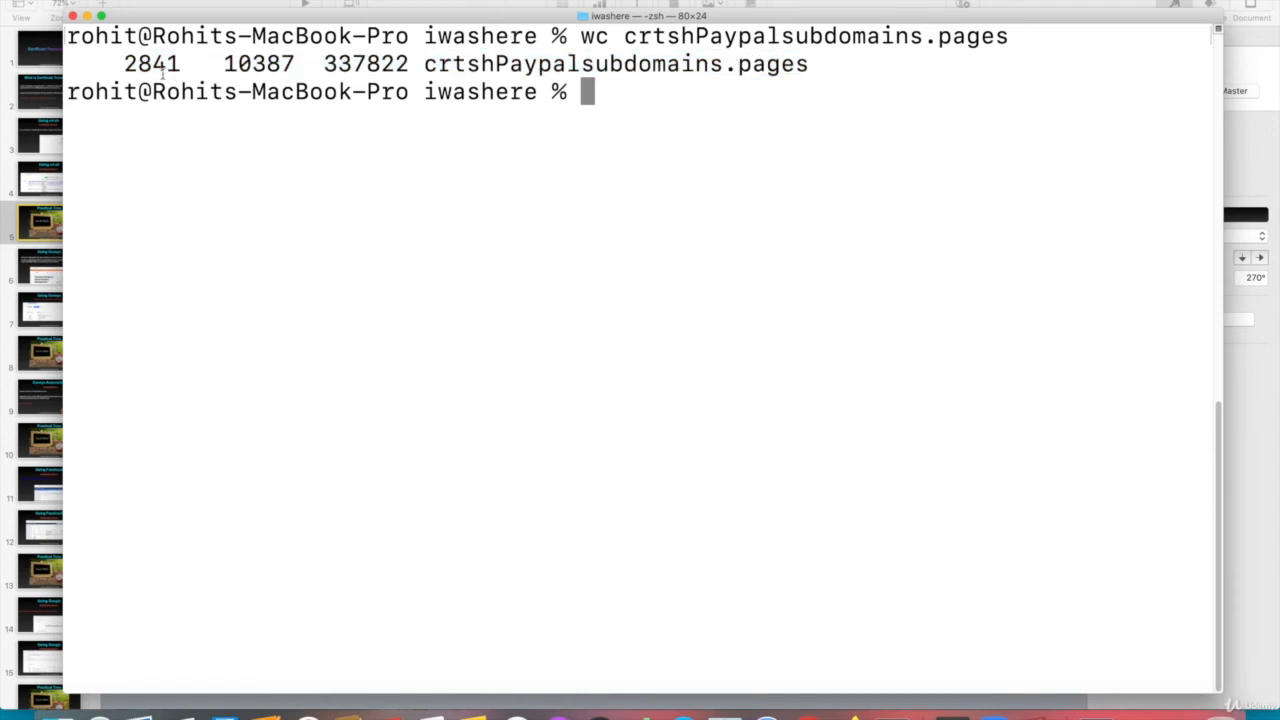
double_click(163, 66)
triple_click(163, 66)
click(163, 66)
Step: Switch to Chrome and look through the crt.sh certificate results for paypal.com
mouse_move(851, 712)
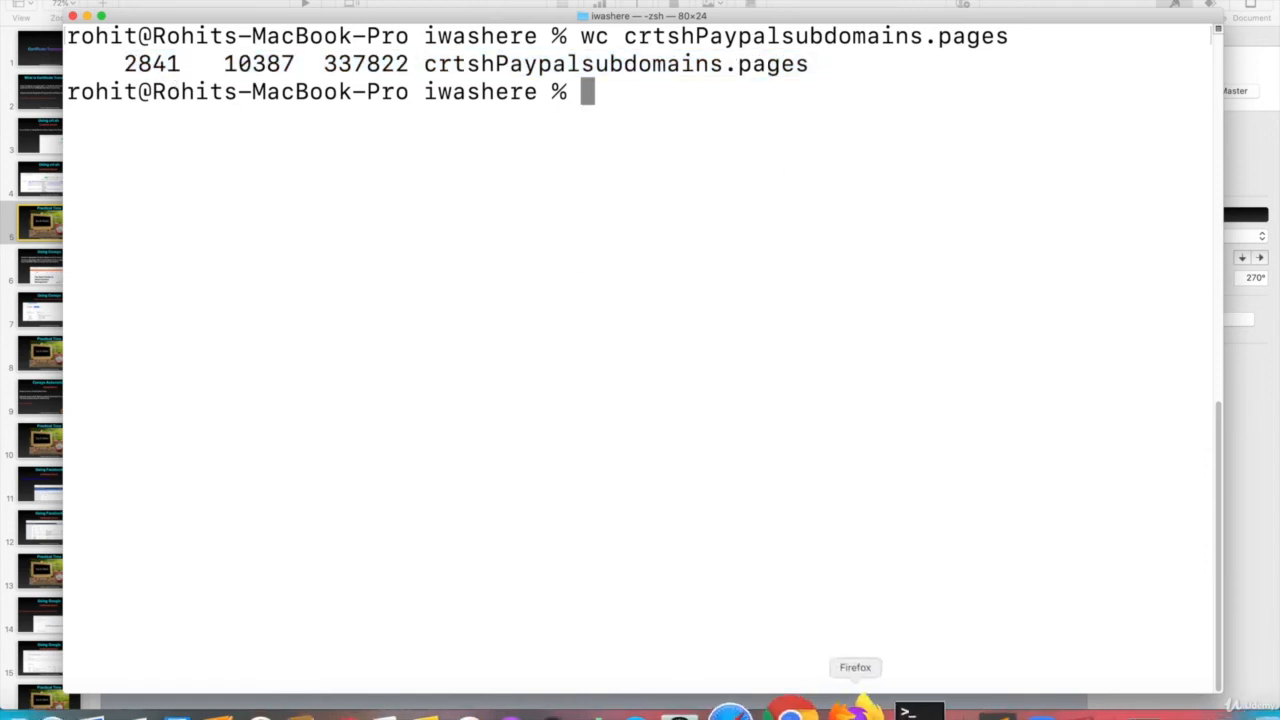
click(802, 710)
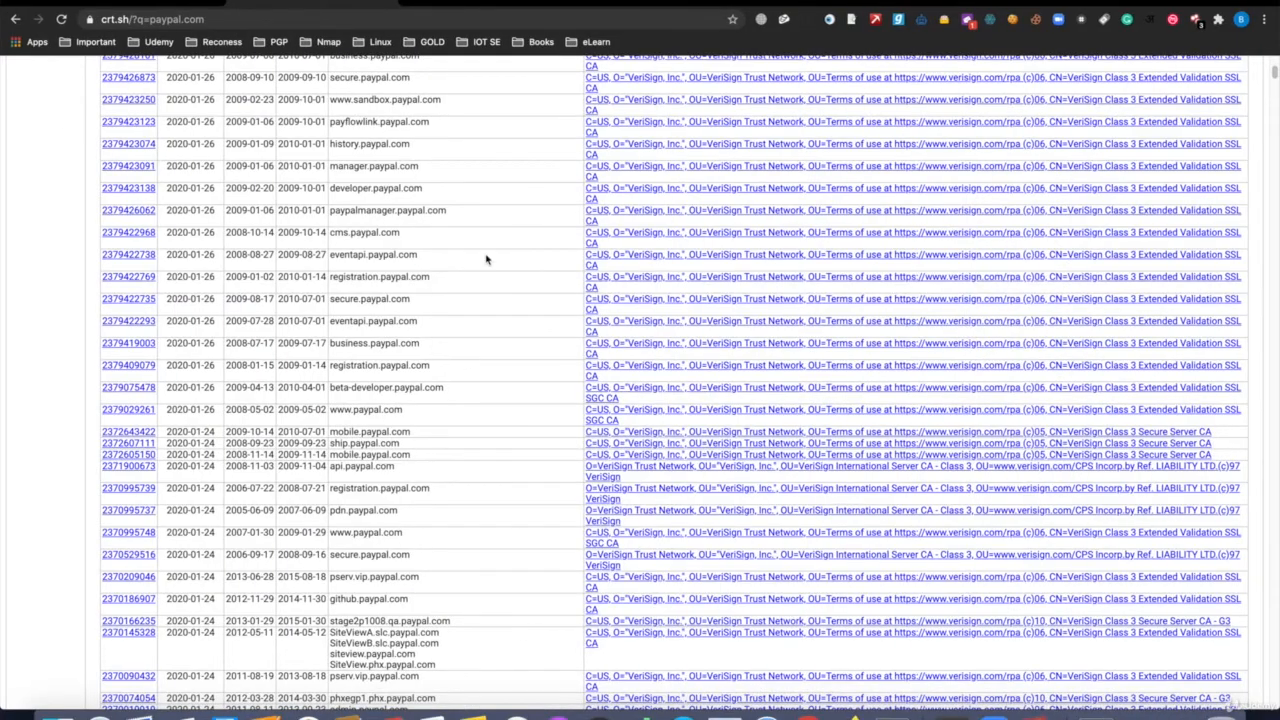
scroll(487, 258, down, 10)
scroll(487, 259, down, 15)
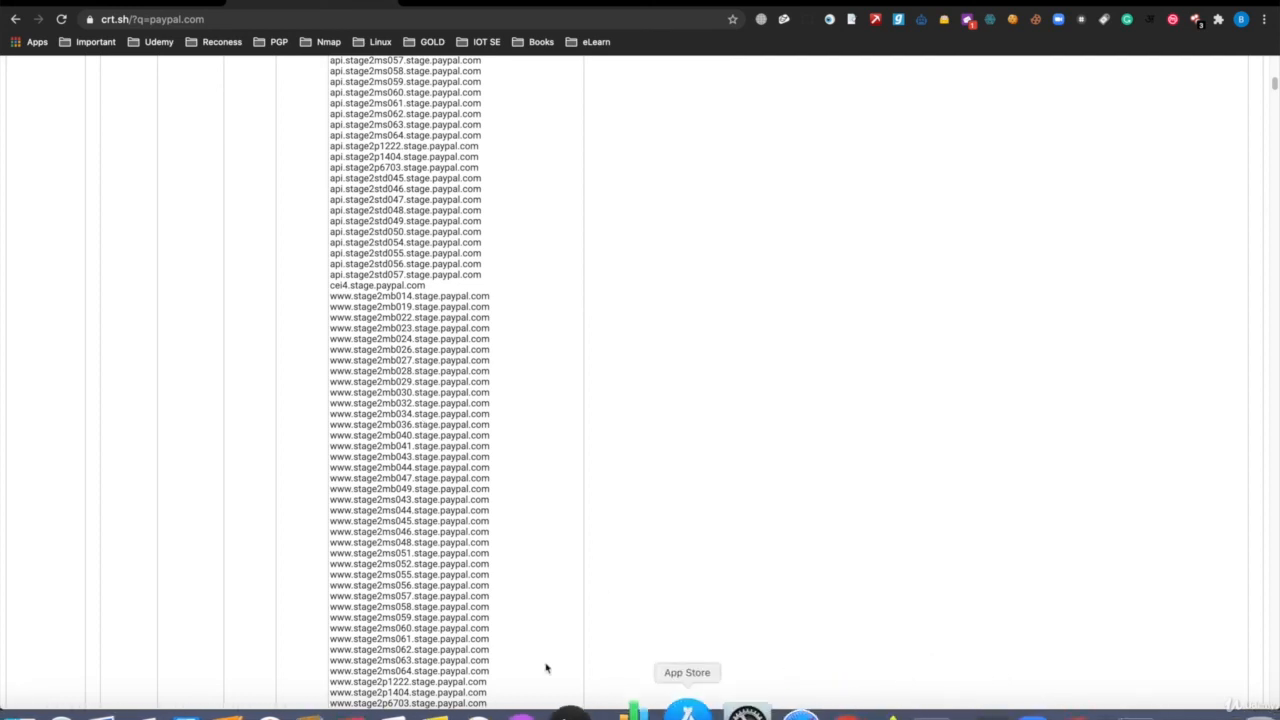
Step: Switch to the Pages document with the saved PayPal subdomains and look through the list
click(229, 708)
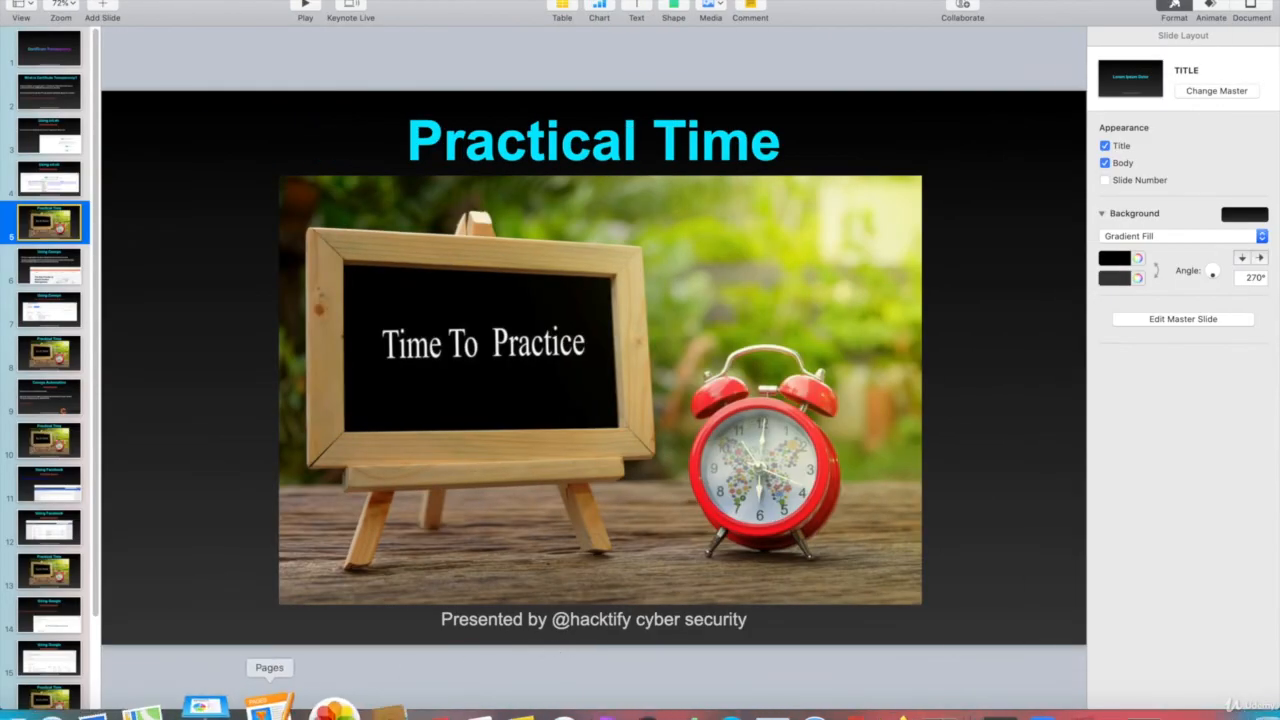
click(271, 708)
scroll(517, 316, down, 20)
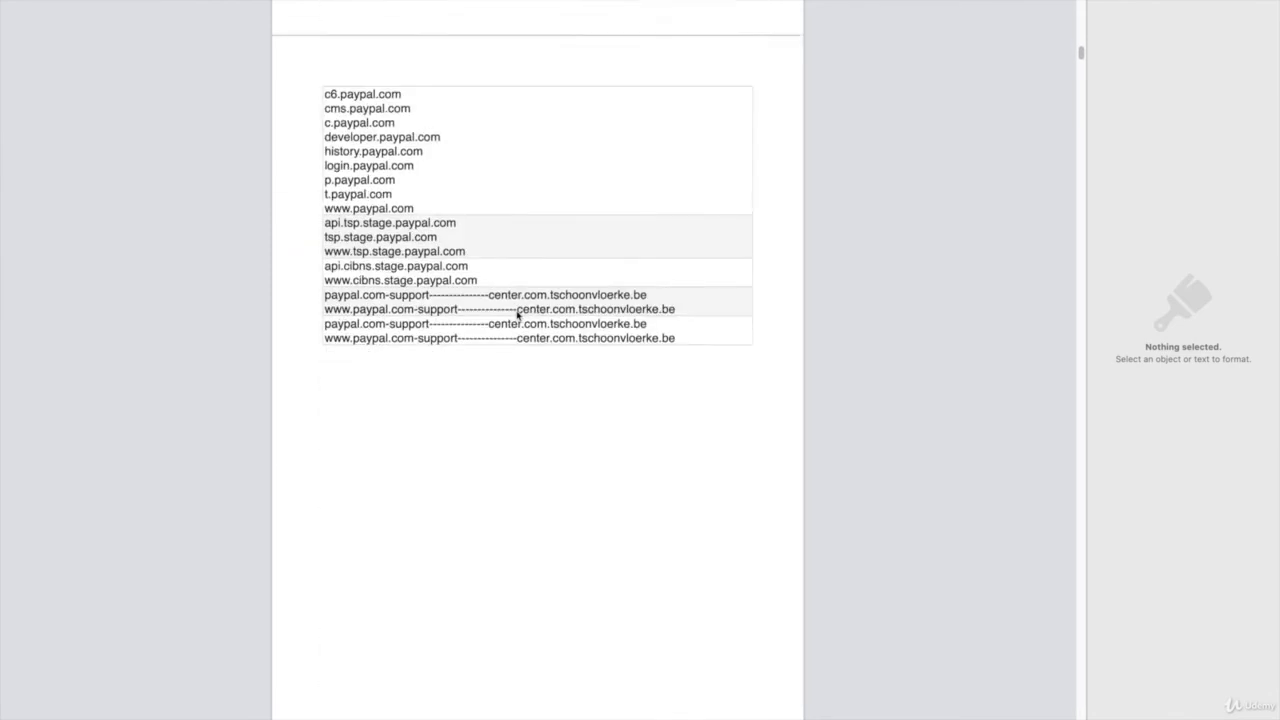
scroll(516, 310, down, 20)
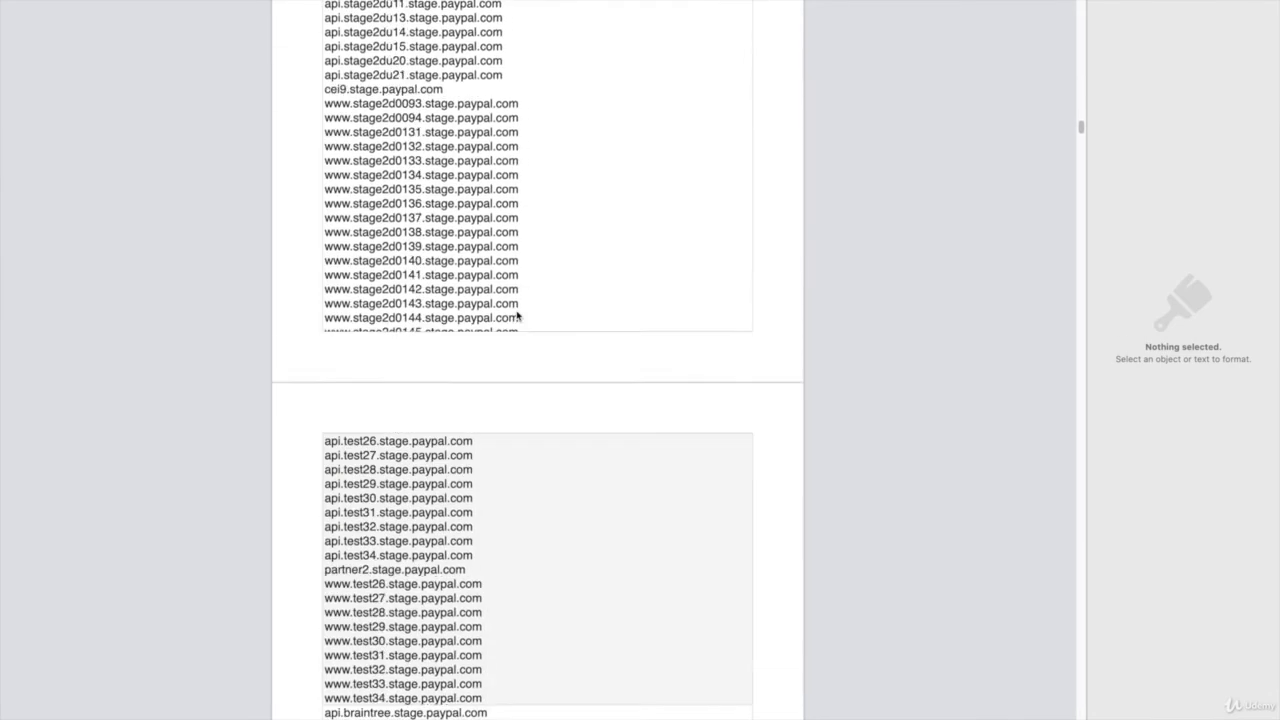
scroll(516, 316, down, 5)
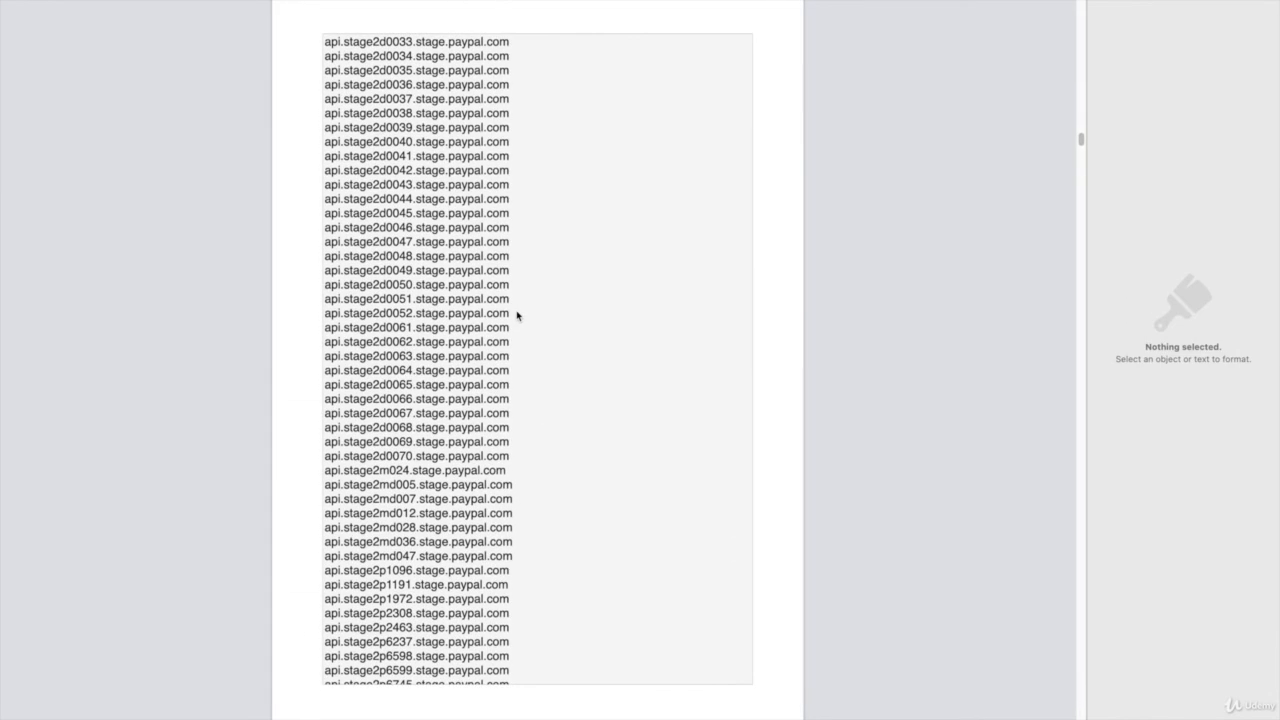